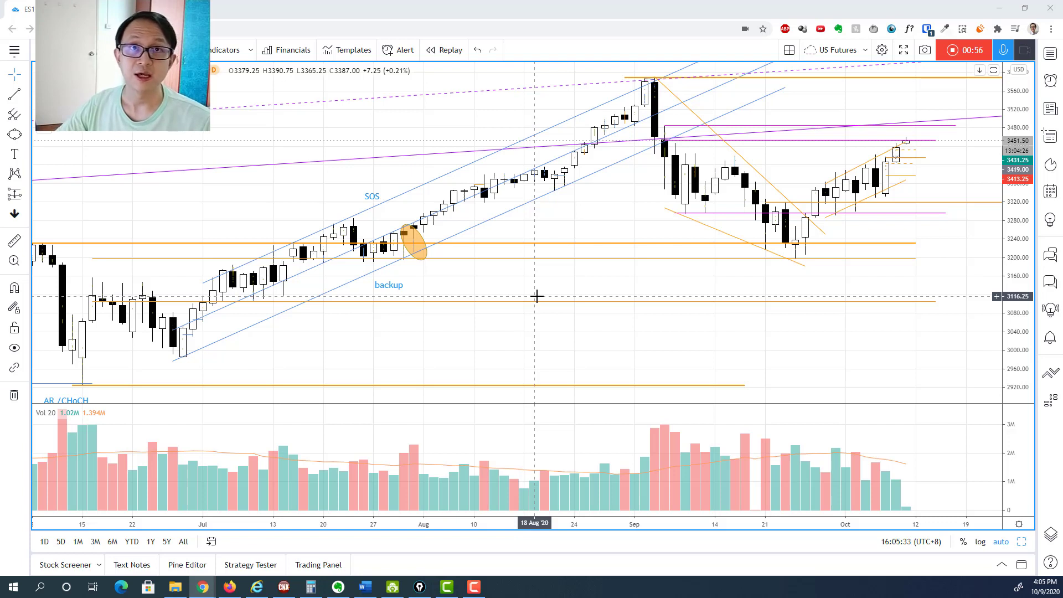
# Mark the October candles with freehand pen arrows above and below the early-October swing and the latest rally.
pyautogui.hotkey('ctrl', 'shift', 'p')
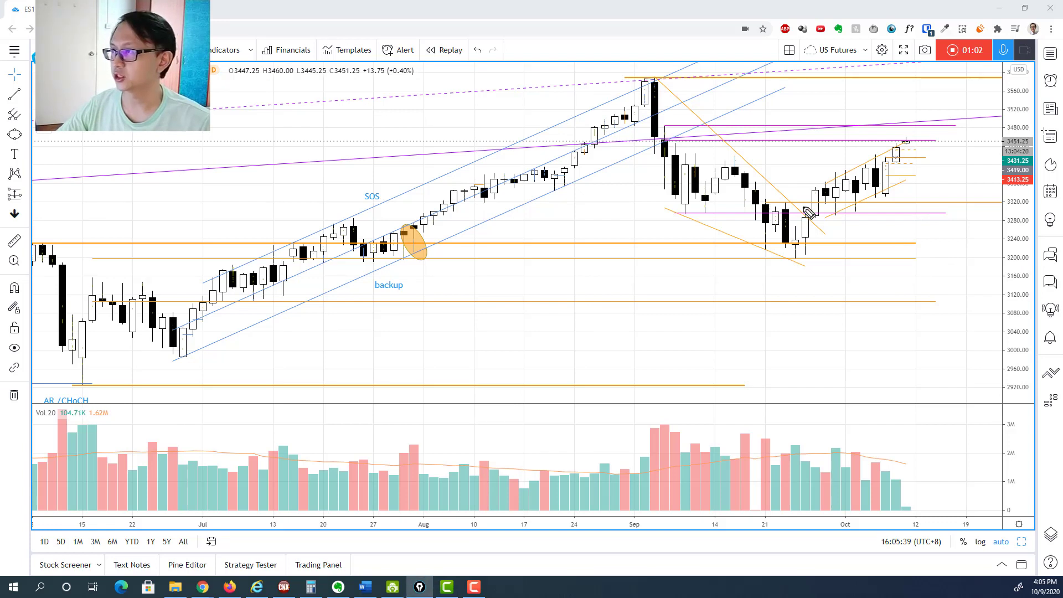
pyautogui.moveTo(923, 232); pyautogui.dragTo(896, 168)
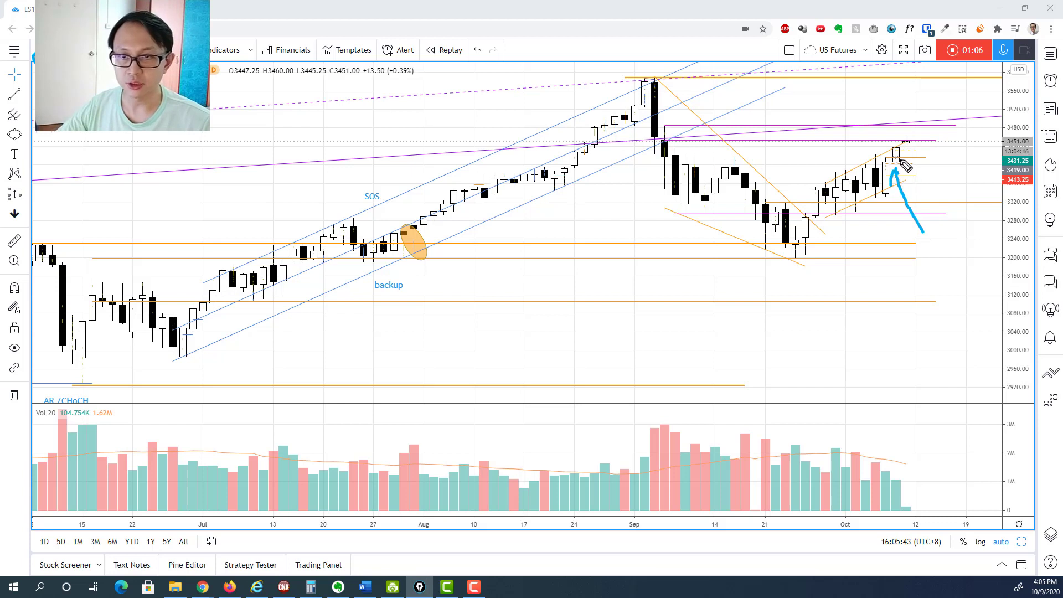
pyautogui.moveTo(875, 100)
pyautogui.mouseDown()
pyautogui.moveTo(892, 134)
pyautogui.moveTo(900, 128)
pyautogui.mouseUp()
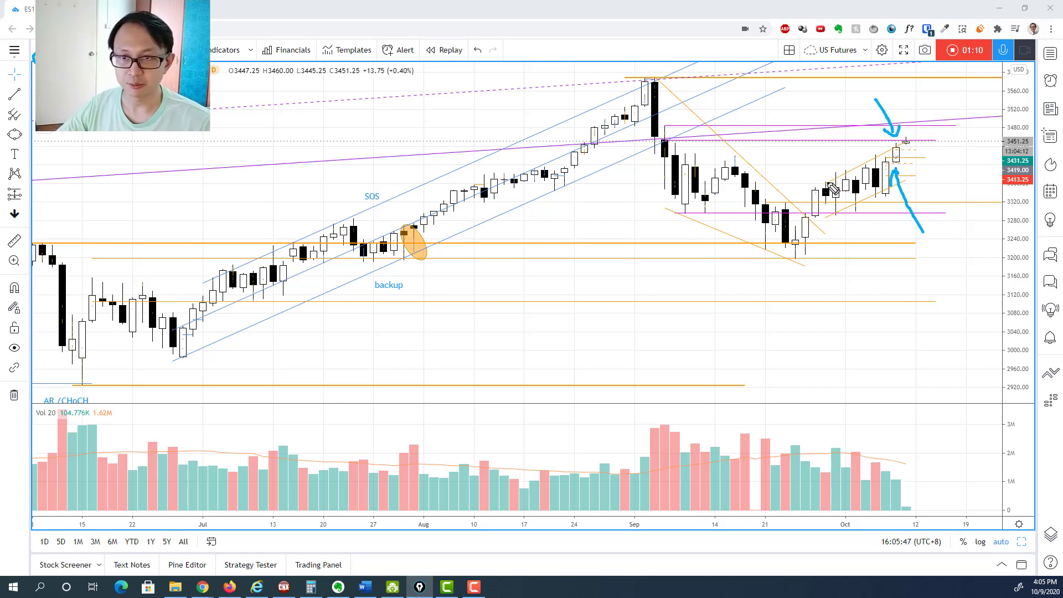
pyautogui.moveTo(857, 206); pyautogui.dragTo(875, 213)
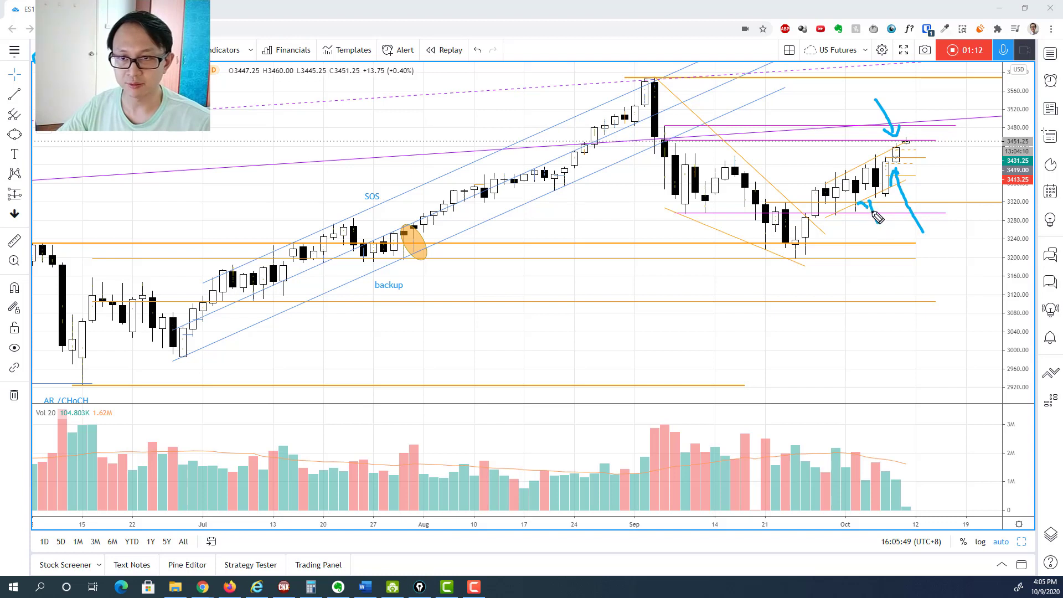
pyautogui.moveTo(856, 126); pyautogui.dragTo(857, 156)
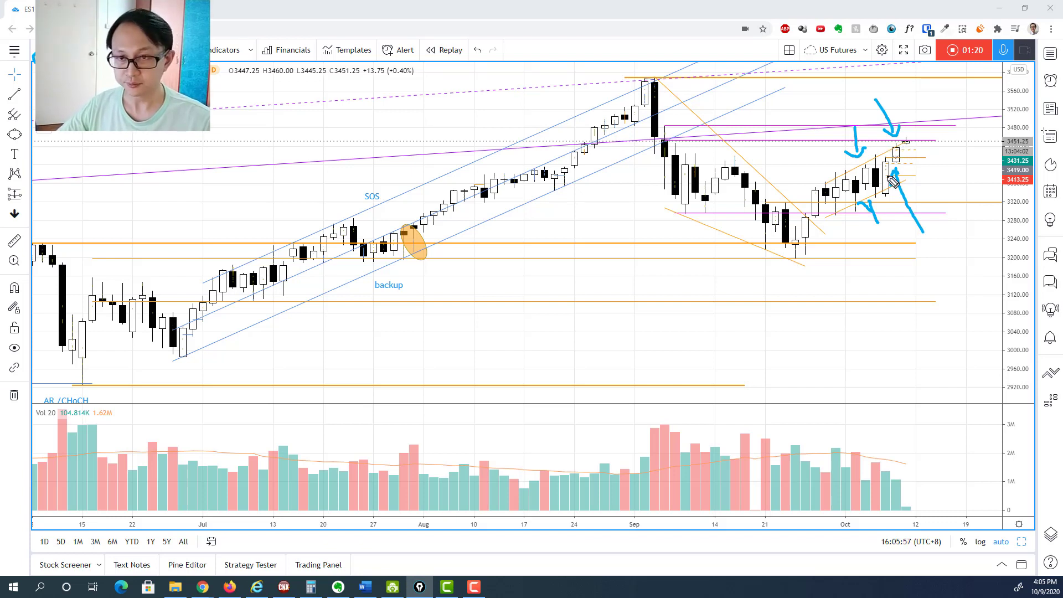
pyautogui.moveTo(884, 200); pyautogui.dragTo(899, 158)
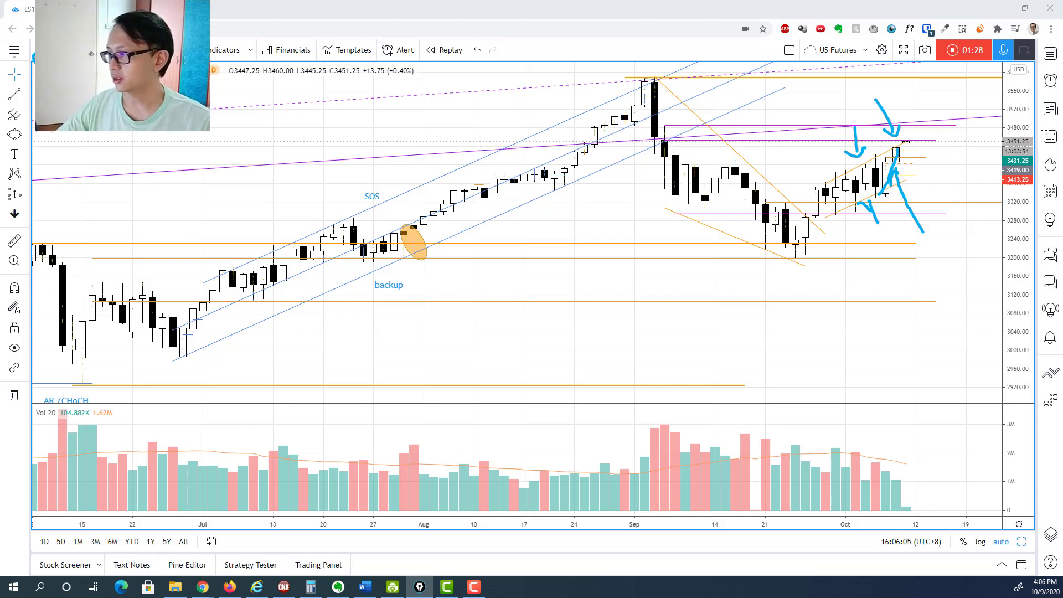
# Clear the pen marks, then draw a downward line over the October volume bars and arrows to the last two rising candles.
pyautogui.press('e')
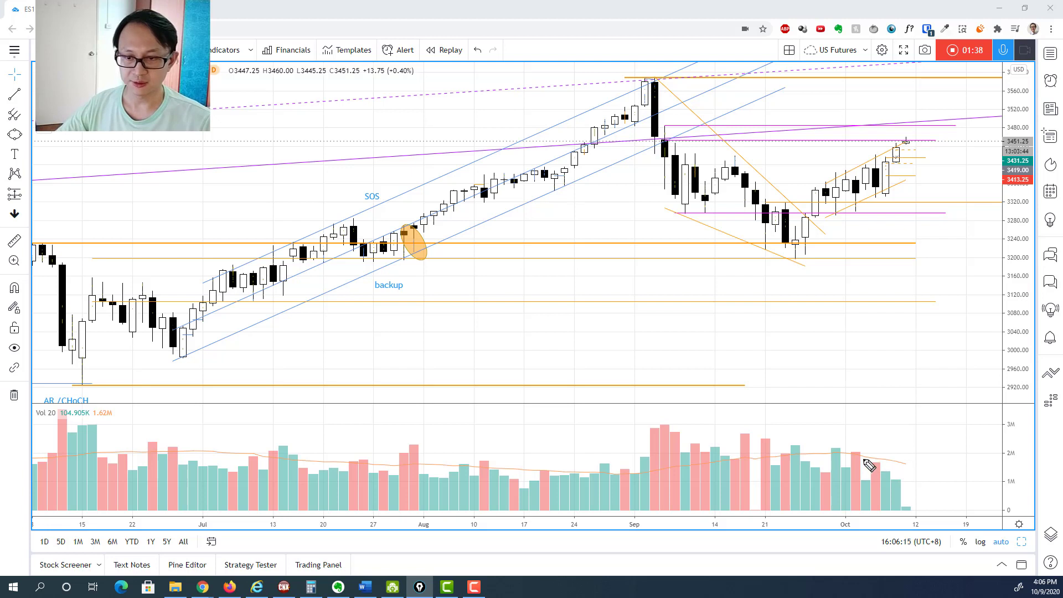
pyautogui.moveTo(851, 450); pyautogui.dragTo(906, 479)
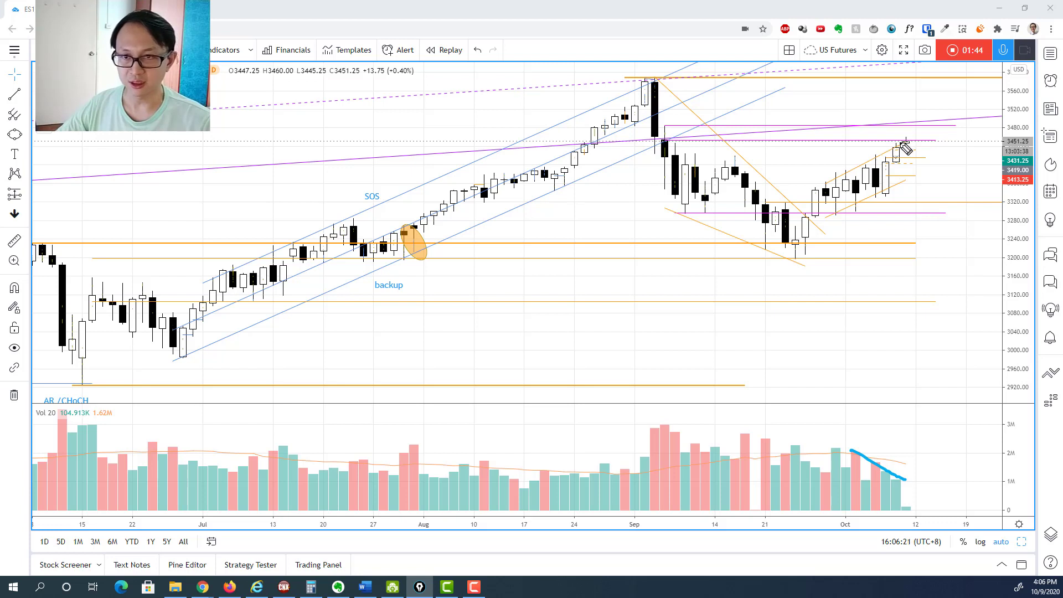
pyautogui.moveTo(933, 175); pyautogui.dragTo(901, 164)
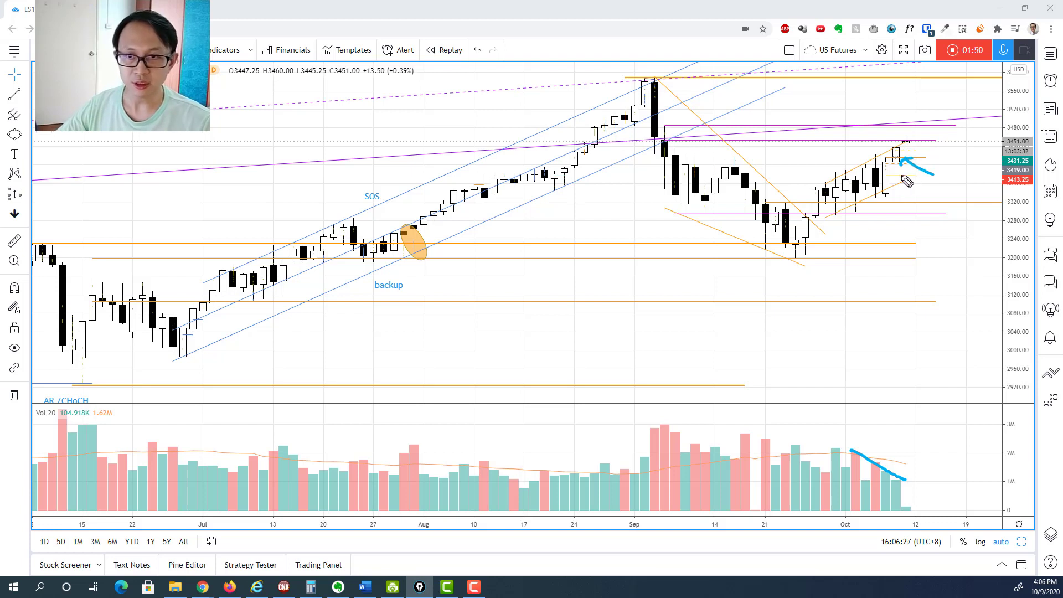
pyautogui.moveTo(925, 195); pyautogui.dragTo(892, 177)
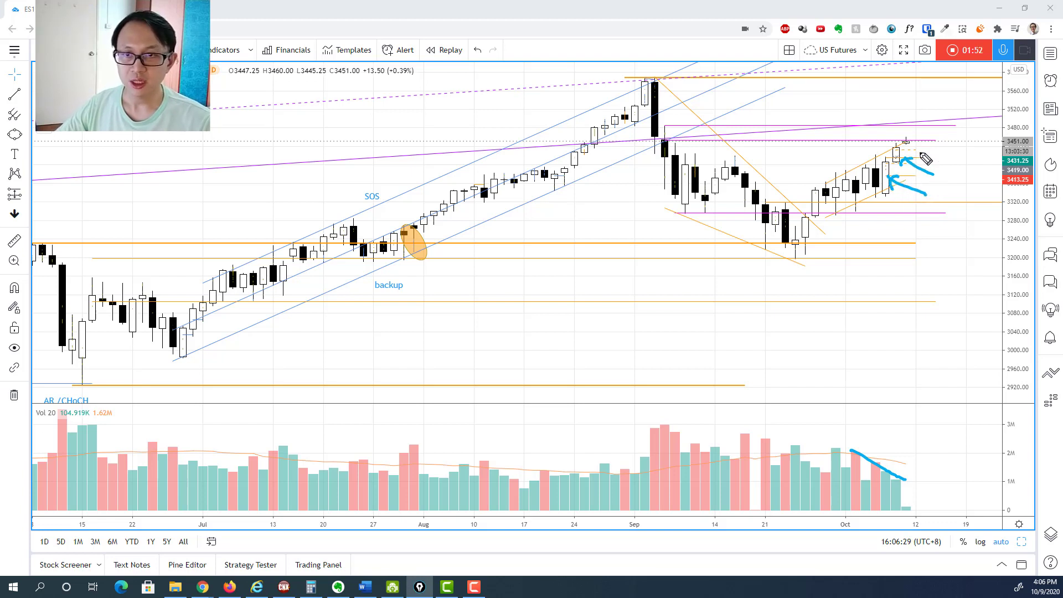
# Highlight the resistance zone between the two magenta lines with an arc and hatching, and circle its price range on the axis.
pyautogui.moveTo(891, 139)
pyautogui.mouseDown()
pyautogui.moveTo(895, 125)
pyautogui.moveTo(913, 133)
pyautogui.mouseUp()
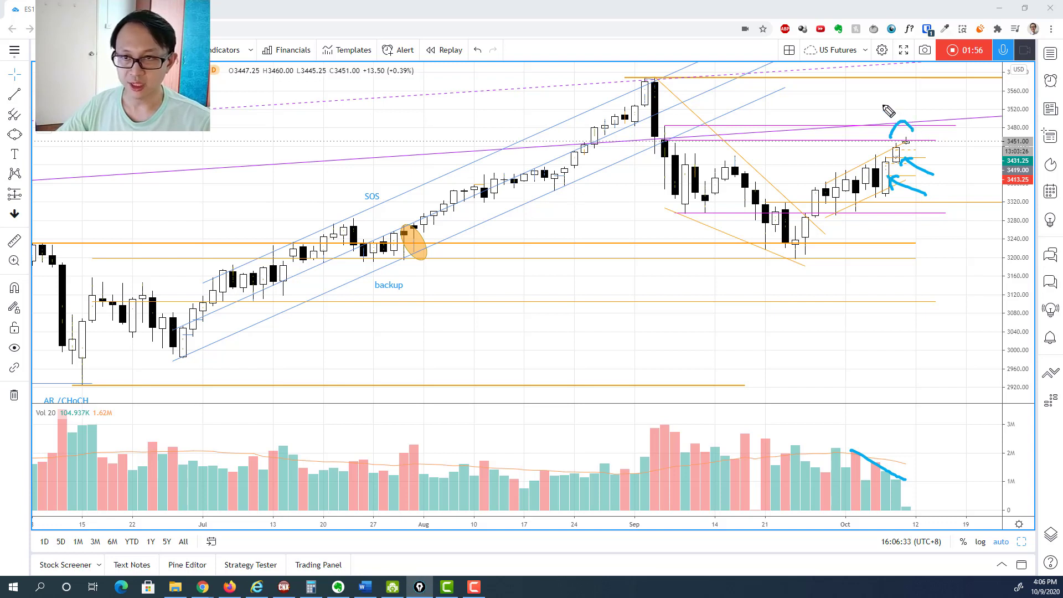
pyautogui.moveTo(786, 124); pyautogui.dragTo(785, 127)
pyautogui.moveTo(782, 141)
pyautogui.mouseDown()
pyautogui.moveTo(800, 131)
pyautogui.moveTo(961, 128)
pyautogui.mouseUp()
pyautogui.moveTo(1031, 126)
pyautogui.mouseDown()
pyautogui.moveTo(986, 139)
pyautogui.moveTo(1030, 151)
pyautogui.moveTo(1021, 114)
pyautogui.moveTo(1017, 123)
pyautogui.mouseUp()
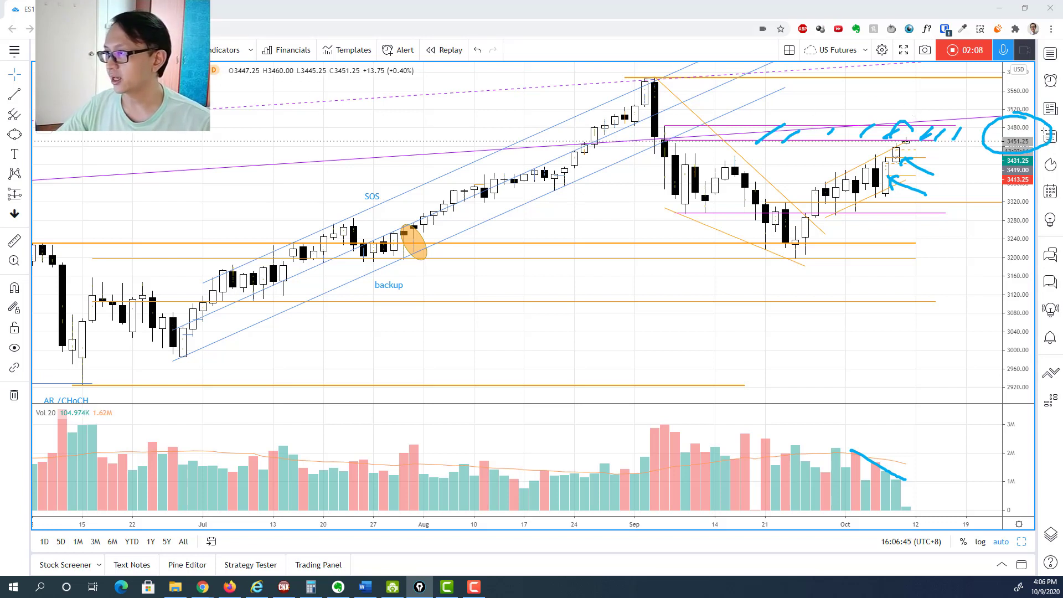
# Switch the chart to the 1 hour interval and show the price history back to the start of October.
pyautogui.click(97, 49)
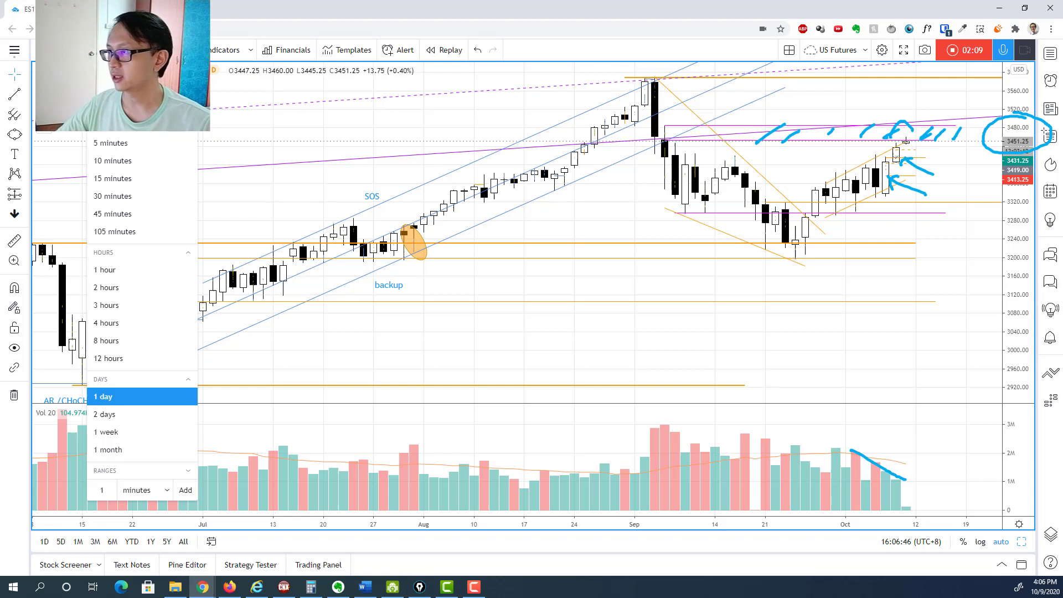
pyautogui.click(111, 270)
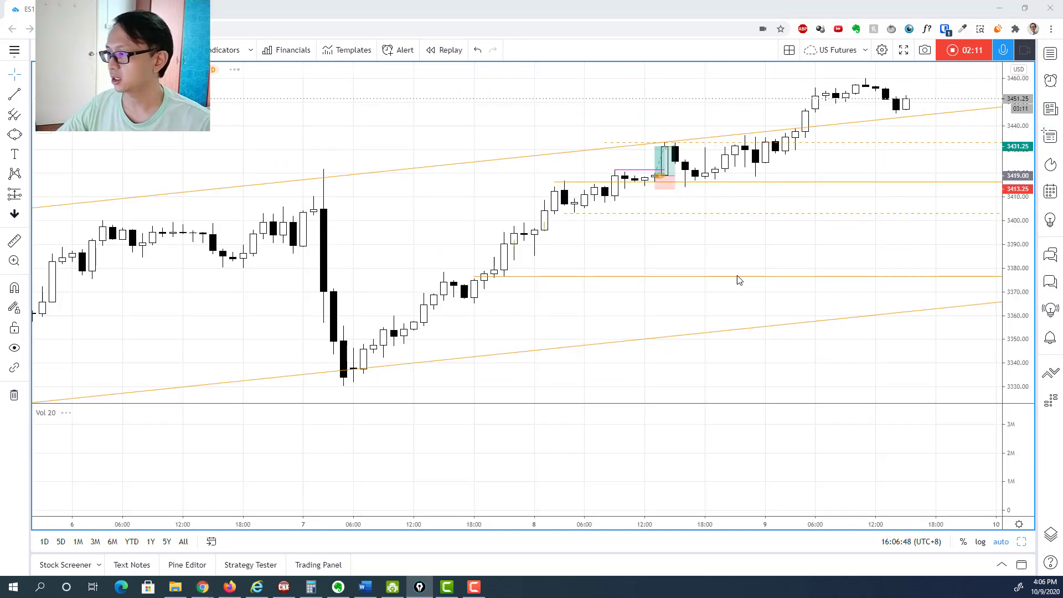
pyautogui.scroll(-3, 835, 251)
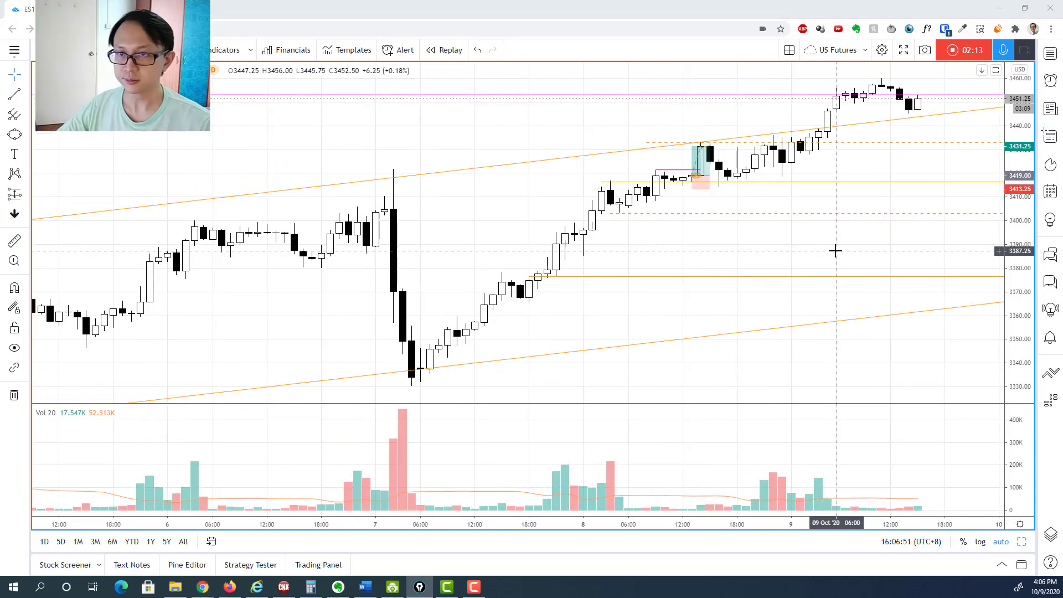
pyautogui.scroll(-2, 835, 250)
pyautogui.scroll(-1, 836, 251)
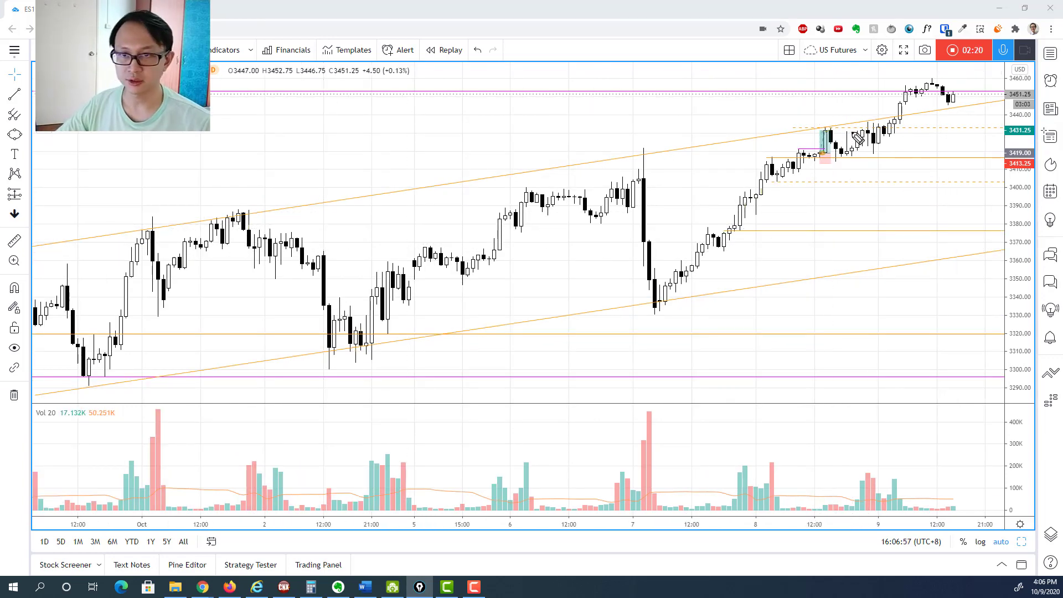
# Box the consolidation range before the 9 October breakout, with a line through its middle, and circle the volume bars below it.
pyautogui.moveTo(849, 134); pyautogui.dragTo(896, 133)
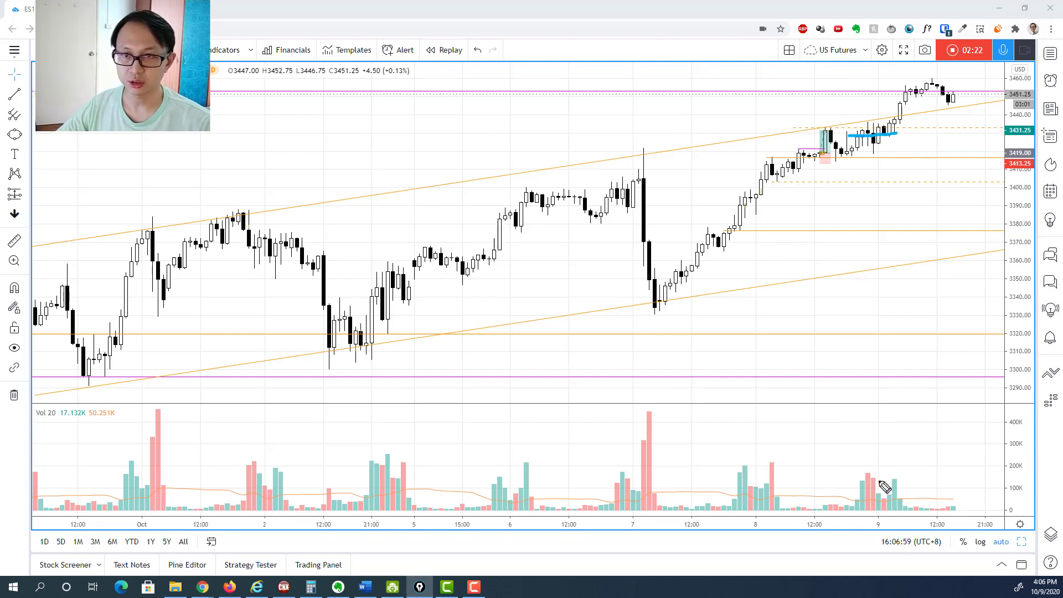
pyautogui.moveTo(860, 470)
pyautogui.mouseDown()
pyautogui.moveTo(854, 493)
pyautogui.moveTo(909, 510)
pyautogui.moveTo(906, 479)
pyautogui.moveTo(875, 463)
pyautogui.mouseUp()
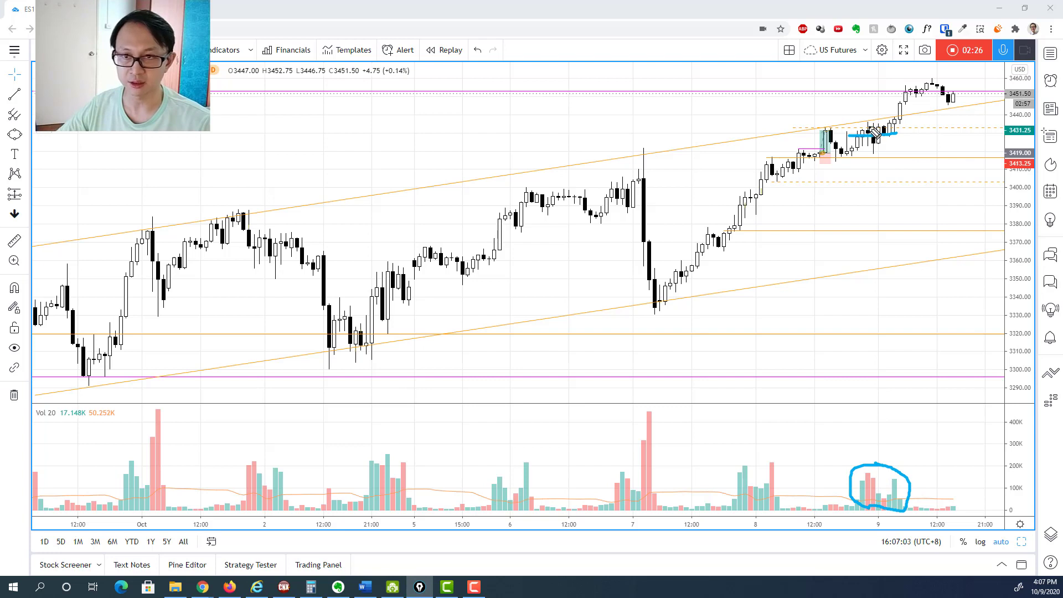
pyautogui.moveTo(855, 123); pyautogui.dragTo(897, 121)
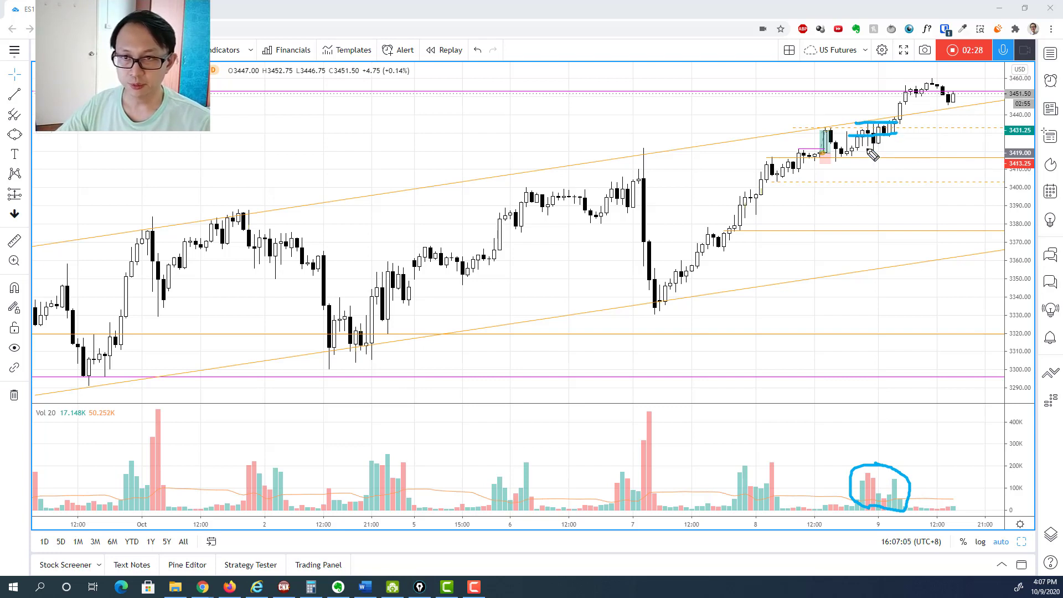
pyautogui.moveTo(855, 154); pyautogui.dragTo(912, 153)
pyautogui.moveTo(853, 118)
pyautogui.mouseDown()
pyautogui.moveTo(851, 152)
pyautogui.moveTo(896, 153)
pyautogui.mouseUp()
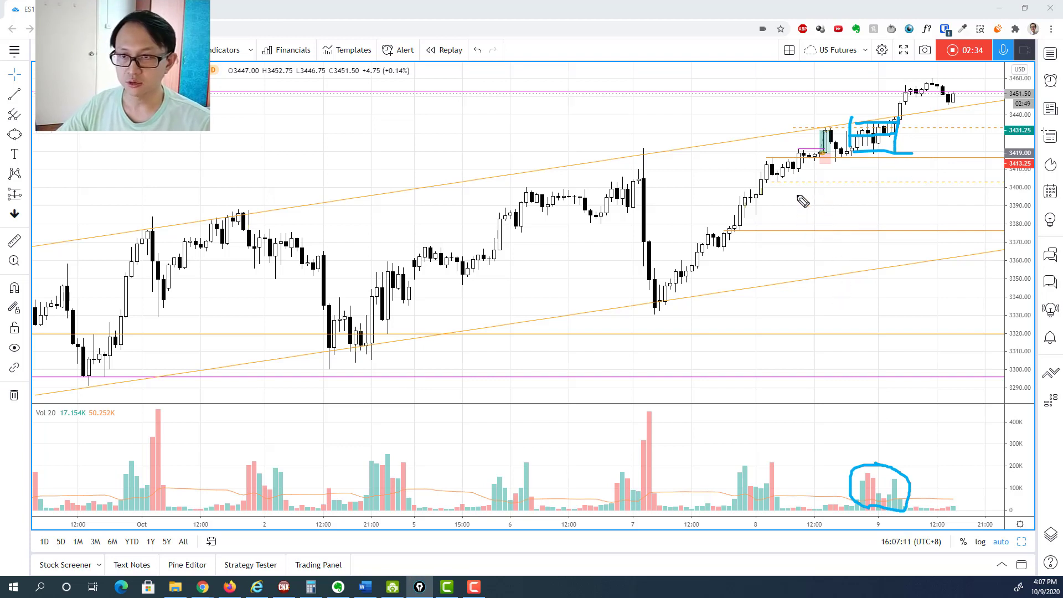
# Circle the low volume bars of 8 October and trace the matching price rise and the drop after it.
pyautogui.moveTo(800, 494)
pyautogui.mouseDown()
pyautogui.moveTo(785, 506)
pyautogui.moveTo(844, 522)
pyautogui.moveTo(849, 504)
pyautogui.moveTo(787, 494)
pyautogui.mouseUp()
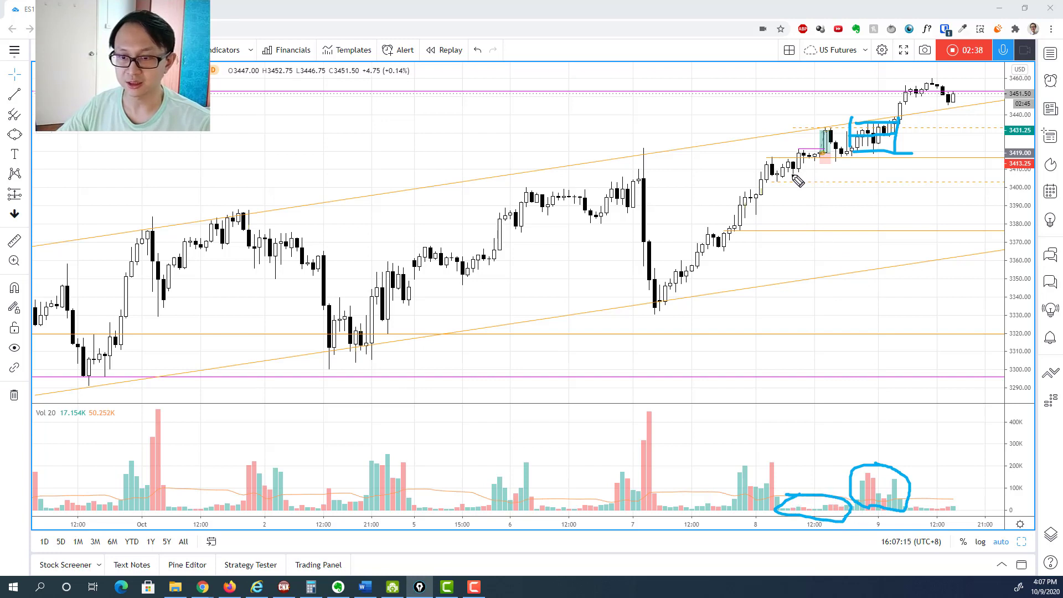
pyautogui.moveTo(779, 183); pyautogui.dragTo(833, 140)
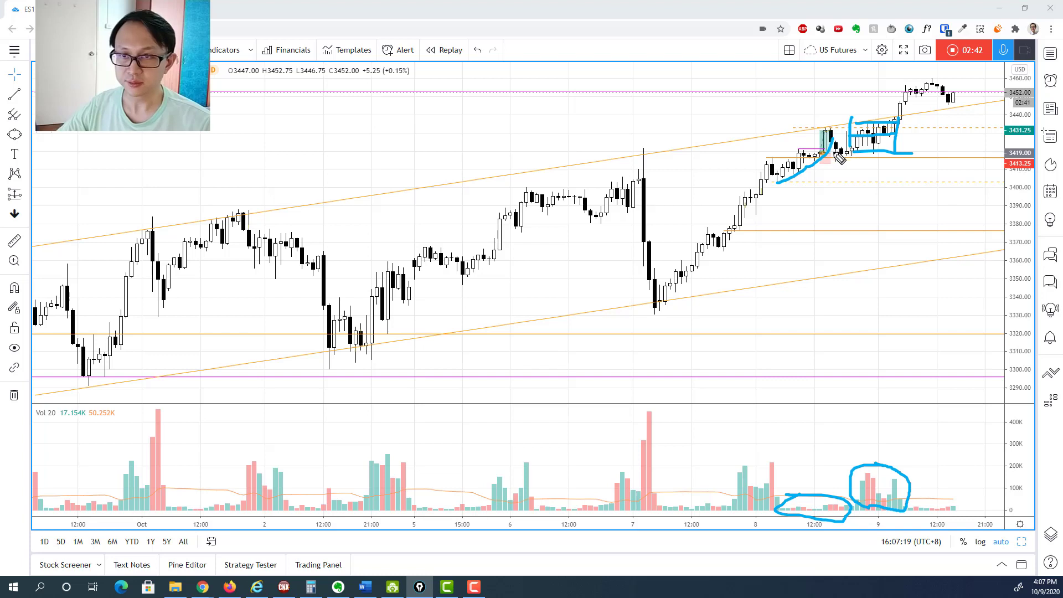
pyautogui.moveTo(825, 126); pyautogui.dragTo(834, 159)
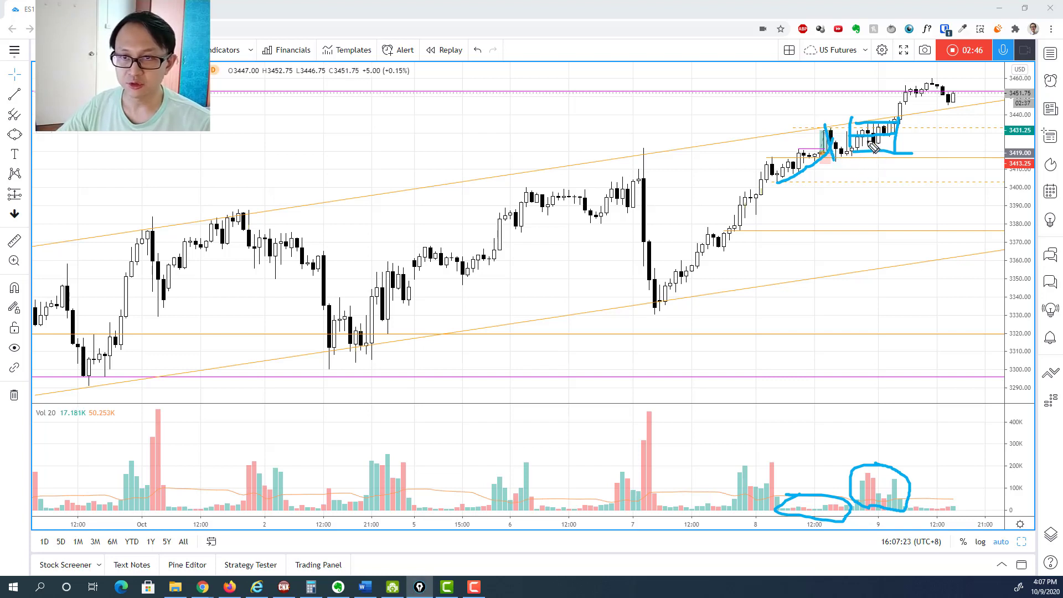
# Draw arrows to the boxed range's low and breakout edge, and trace the upward breakout and the pullback from its high.
pyautogui.moveTo(883, 153)
pyautogui.mouseDown()
pyautogui.moveTo(887, 196)
pyautogui.moveTo(892, 164)
pyautogui.mouseUp()
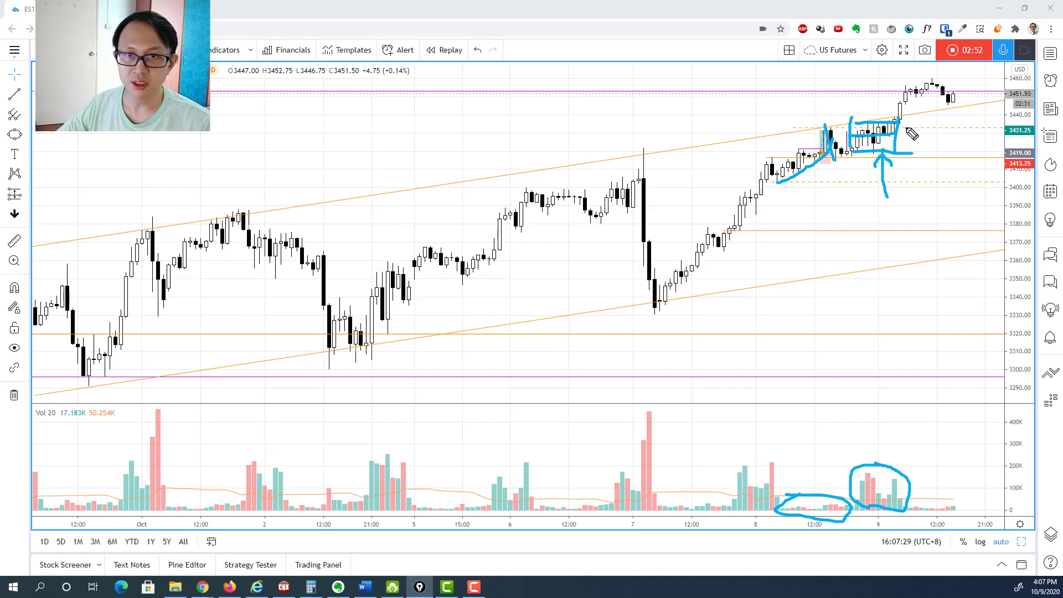
pyautogui.moveTo(950, 146)
pyautogui.mouseDown()
pyautogui.moveTo(907, 128)
pyautogui.moveTo(911, 138)
pyautogui.moveTo(889, 101)
pyautogui.moveTo(898, 88)
pyautogui.mouseUp()
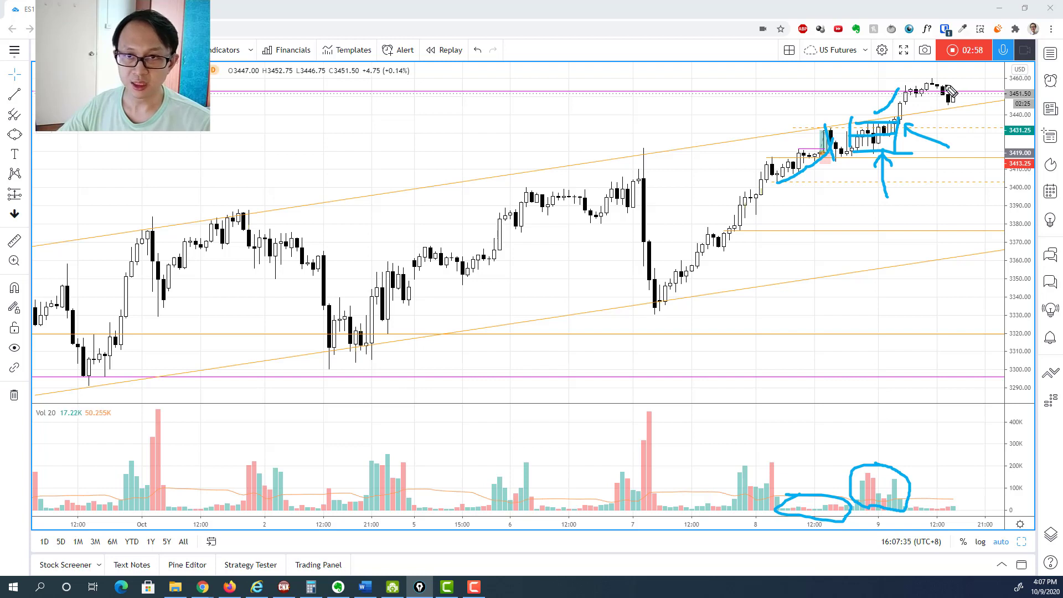
pyautogui.moveTo(934, 78)
pyautogui.mouseDown()
pyautogui.moveTo(950, 108)
pyautogui.moveTo(941, 98)
pyautogui.mouseUp()
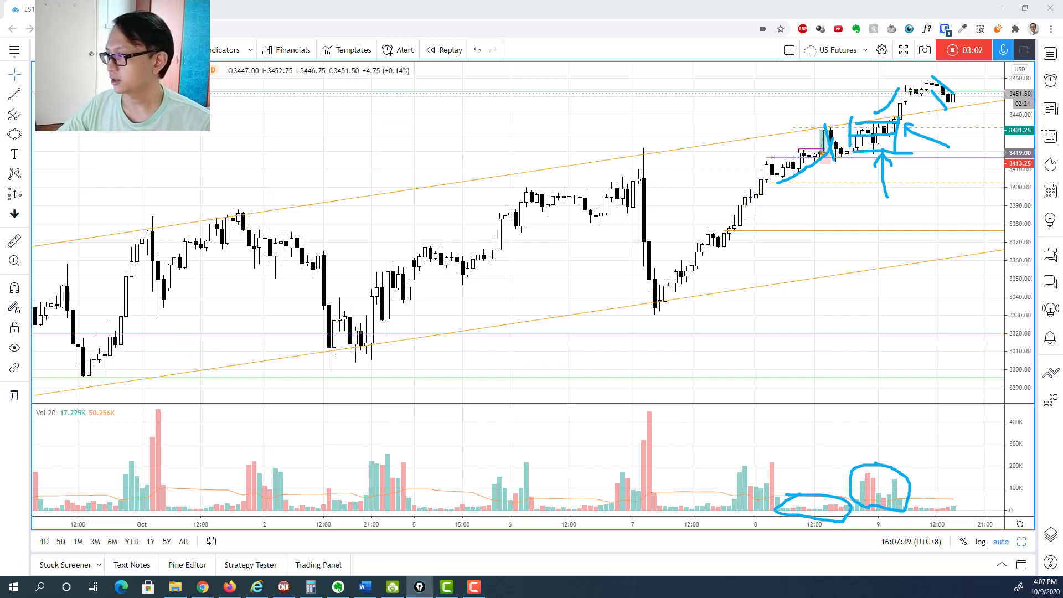
# Clear the pen marks, show history back to 18 September, and draw an arc over the peak above the rising channel.
pyautogui.press('e')
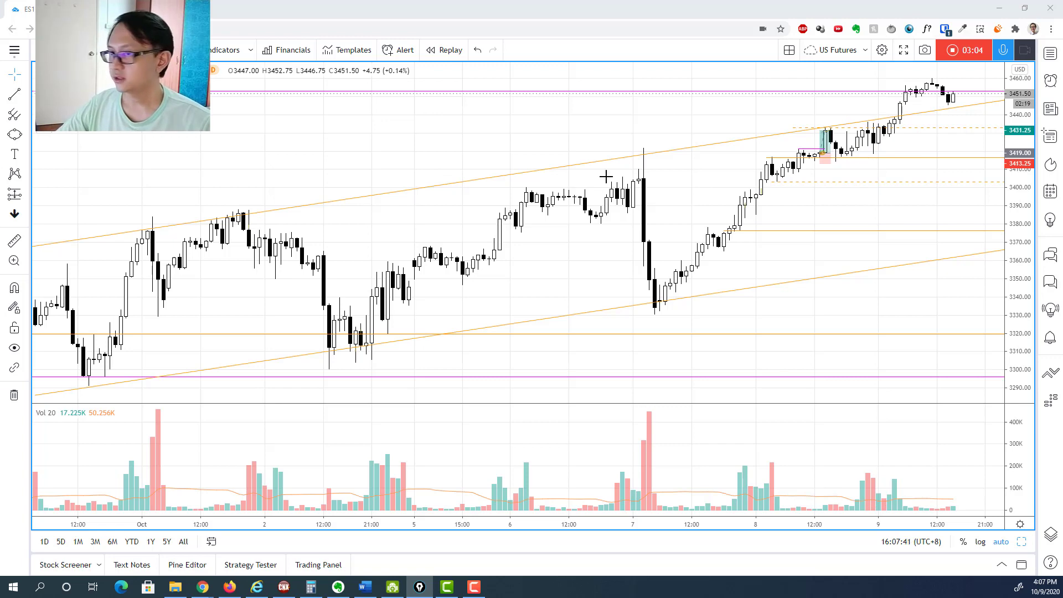
pyautogui.scroll(-4, 731, 215)
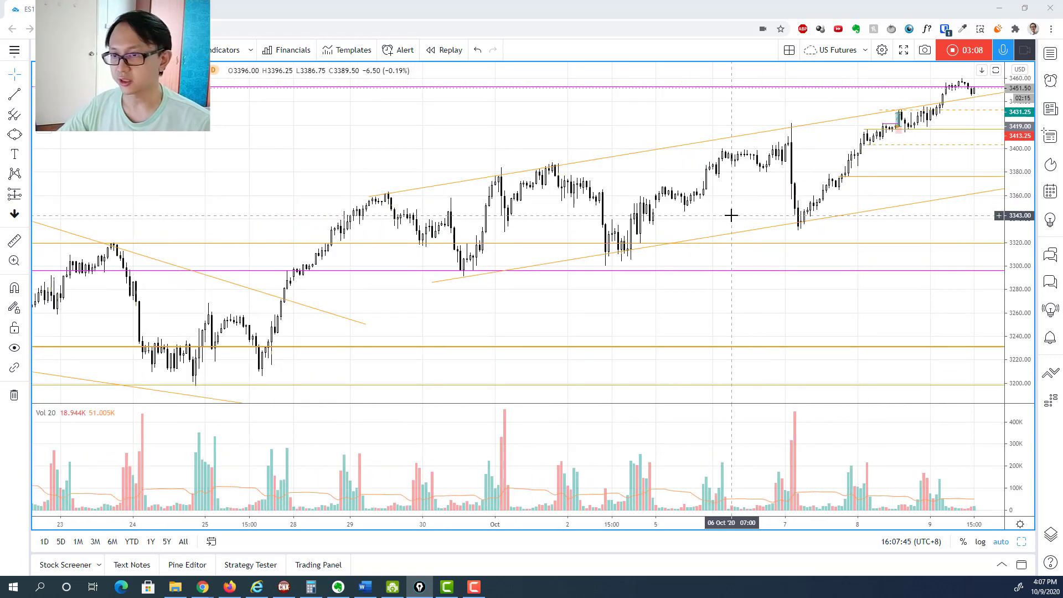
pyautogui.scroll(-2, 731, 214)
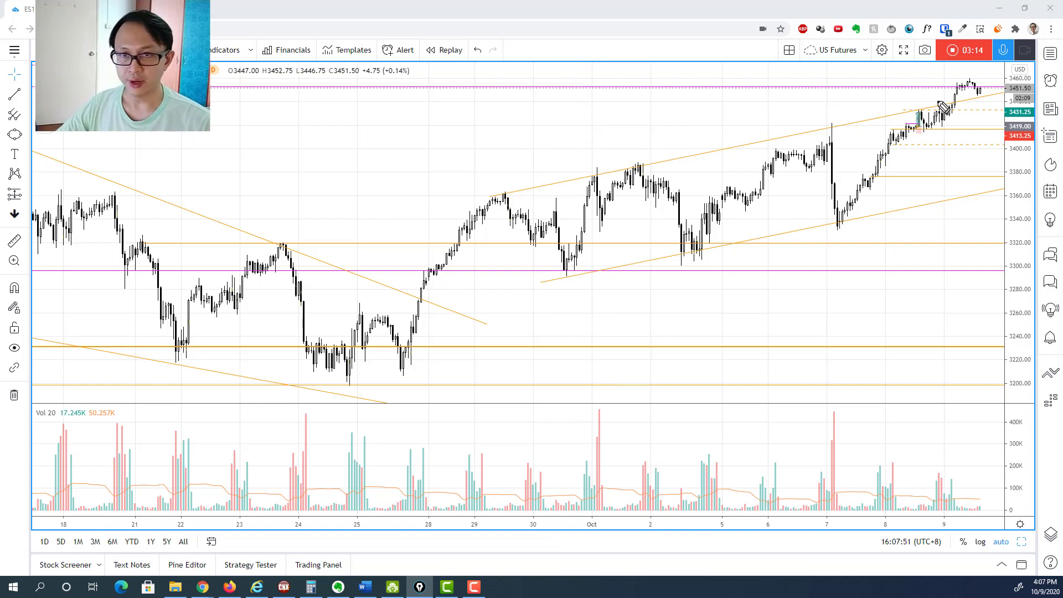
pyautogui.moveTo(933, 98)
pyautogui.mouseDown()
pyautogui.moveTo(967, 68)
pyautogui.moveTo(991, 96)
pyautogui.mouseUp()
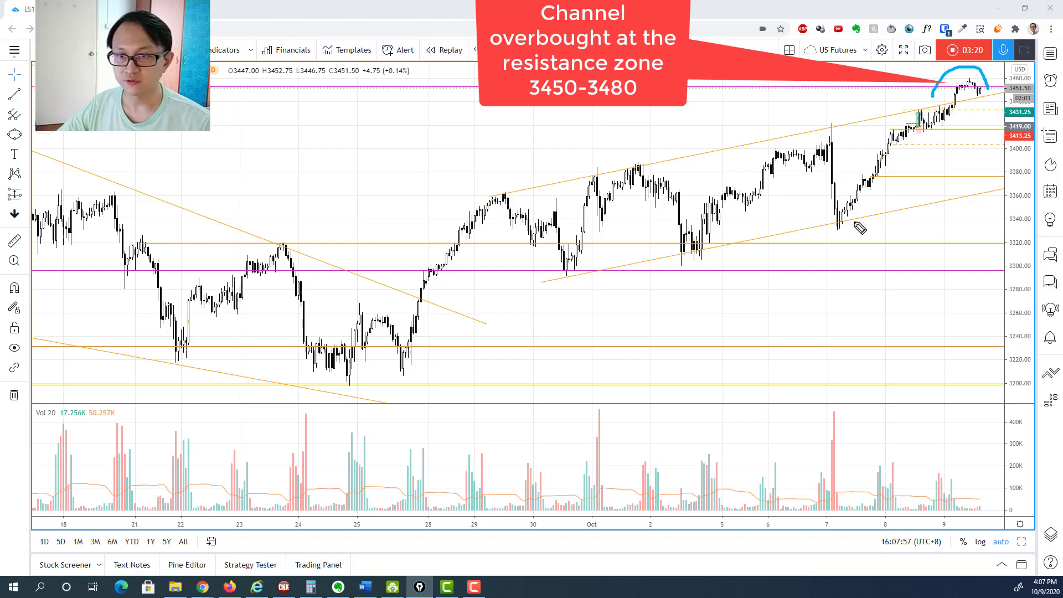
# Draw an arrow to the 7 October low, trace the climb to the high, and loop around the latest pullback.
pyautogui.moveTo(853, 221); pyautogui.dragTo(851, 302)
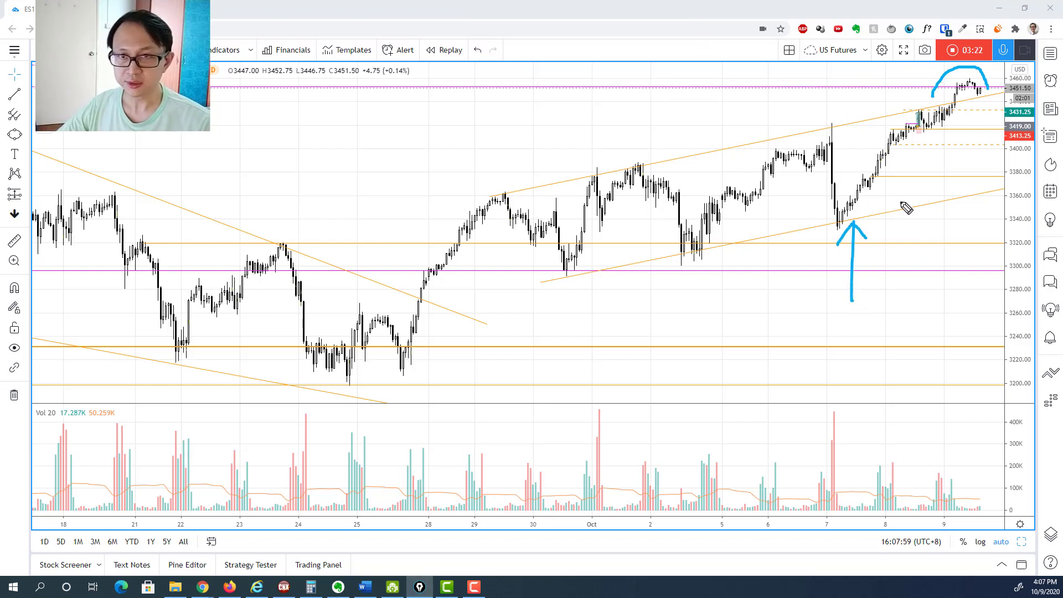
pyautogui.moveTo(838, 223)
pyautogui.mouseDown()
pyautogui.moveTo(913, 138)
pyautogui.moveTo(937, 147)
pyautogui.moveTo(932, 130)
pyautogui.moveTo(963, 105)
pyautogui.moveTo(961, 86)
pyautogui.mouseUp()
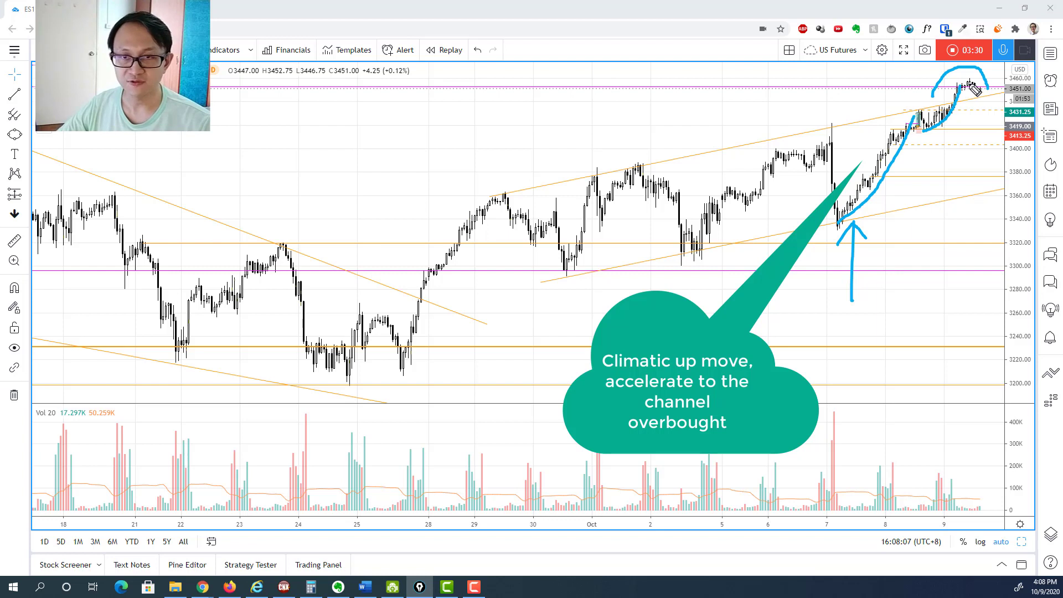
pyautogui.moveTo(975, 88)
pyautogui.mouseDown()
pyautogui.moveTo(988, 114)
pyautogui.moveTo(995, 102)
pyautogui.moveTo(970, 78)
pyautogui.mouseUp()
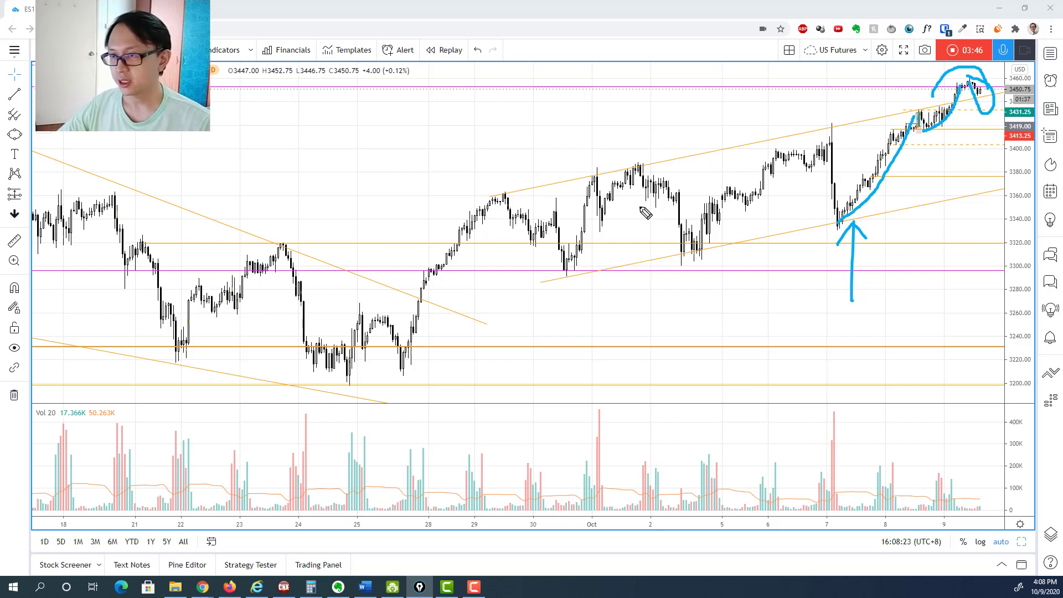
# Clear the pen marks and circle the whole climb from the 7 October low to the breakout above the channel.
pyautogui.press('e')
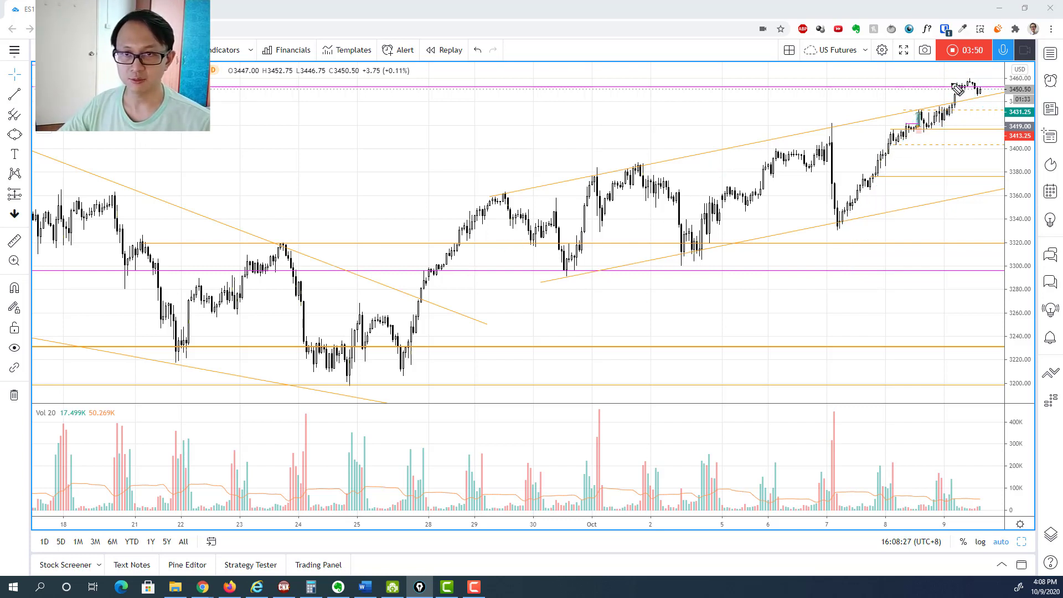
pyautogui.moveTo(959, 79)
pyautogui.mouseDown()
pyautogui.moveTo(881, 148)
pyautogui.moveTo(839, 222)
pyautogui.moveTo(964, 129)
pyautogui.moveTo(947, 71)
pyautogui.mouseUp()
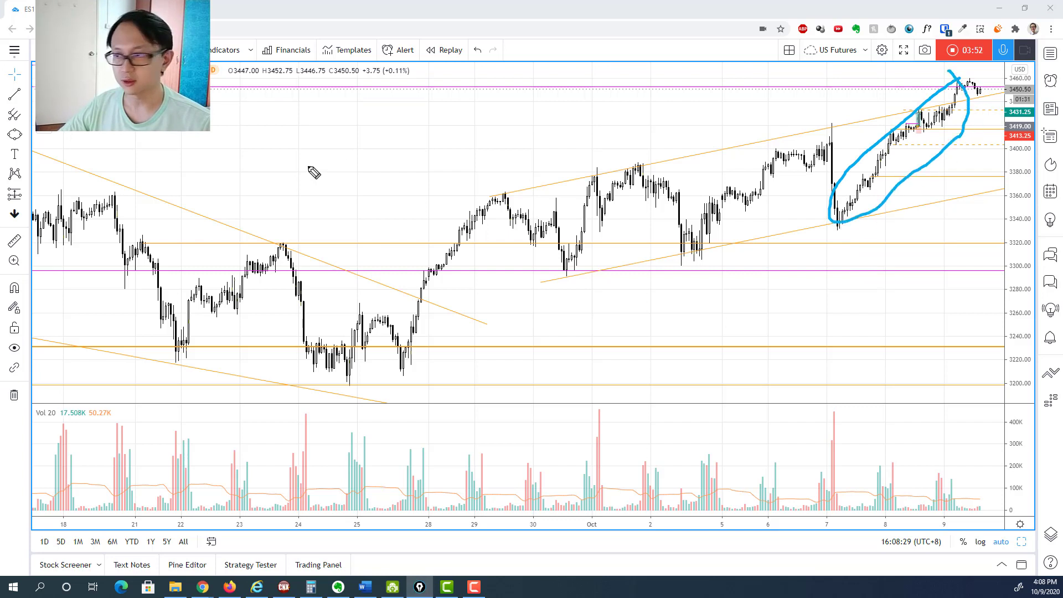
# Circle the late-September rally from the low near 28 September to the 29 September high and draw arrows pointing at it from both sides.
pyautogui.moveTo(498, 178)
pyautogui.mouseDown()
pyautogui.moveTo(458, 197)
pyautogui.moveTo(406, 317)
pyautogui.mouseUp()
pyautogui.moveTo(388, 364)
pyautogui.mouseDown()
pyautogui.moveTo(450, 320)
pyautogui.moveTo(501, 221)
pyautogui.moveTo(498, 173)
pyautogui.mouseUp()
pyautogui.moveTo(487, 343)
pyautogui.mouseDown()
pyautogui.moveTo(464, 289)
pyautogui.moveTo(452, 302)
pyautogui.moveTo(476, 275)
pyautogui.mouseUp()
pyautogui.moveTo(392, 151); pyautogui.dragTo(398, 168)
pyautogui.moveTo(416, 207)
pyautogui.mouseDown()
pyautogui.moveTo(435, 225)
pyautogui.moveTo(440, 195)
pyautogui.mouseUp()
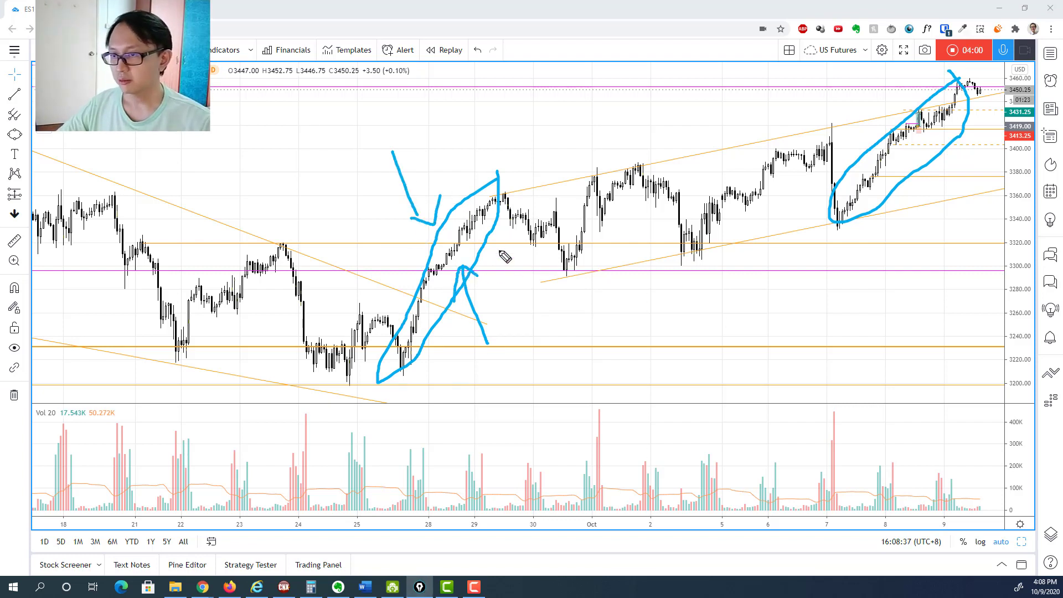
# Clear the pen marks, trace both rising channel lines, and mark the peak above them with an arc, an arrow and a dashed drop.
pyautogui.press('e')
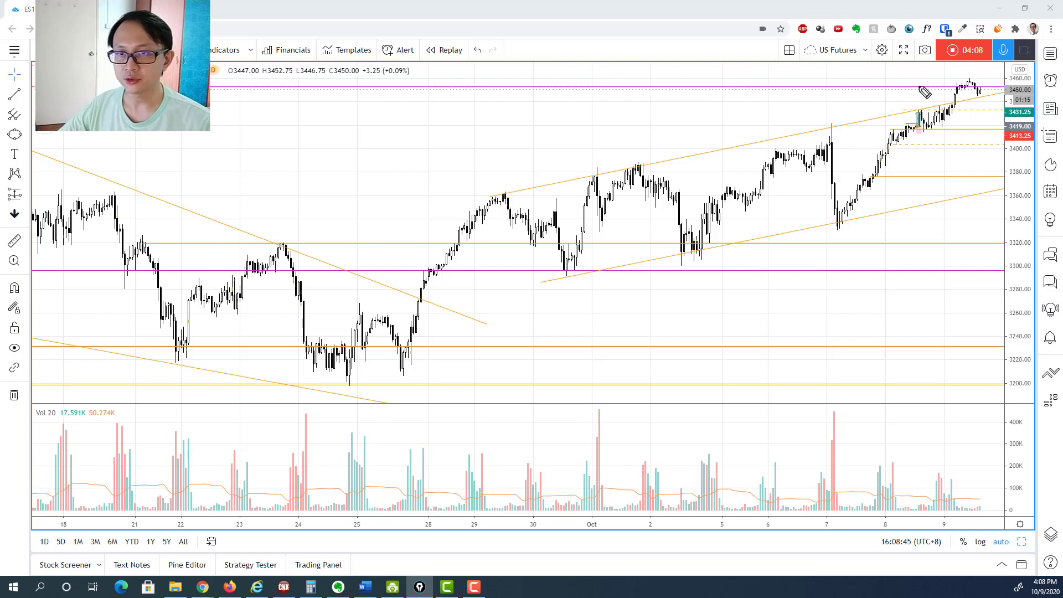
pyautogui.moveTo(933, 101)
pyautogui.mouseDown()
pyautogui.moveTo(974, 68)
pyautogui.moveTo(997, 104)
pyautogui.mouseUp()
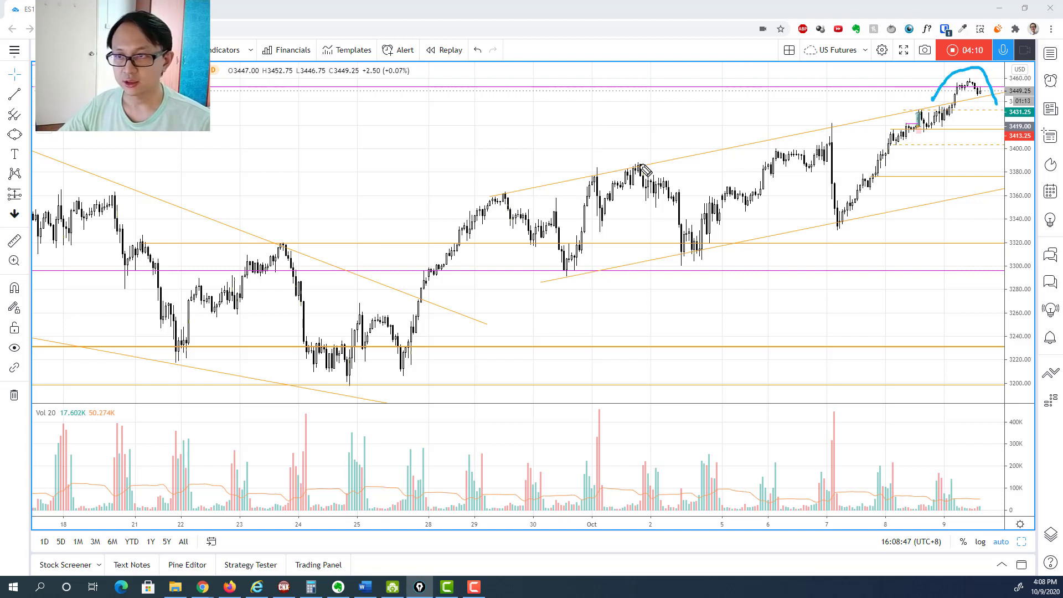
pyautogui.moveTo(508, 189); pyautogui.dragTo(865, 123)
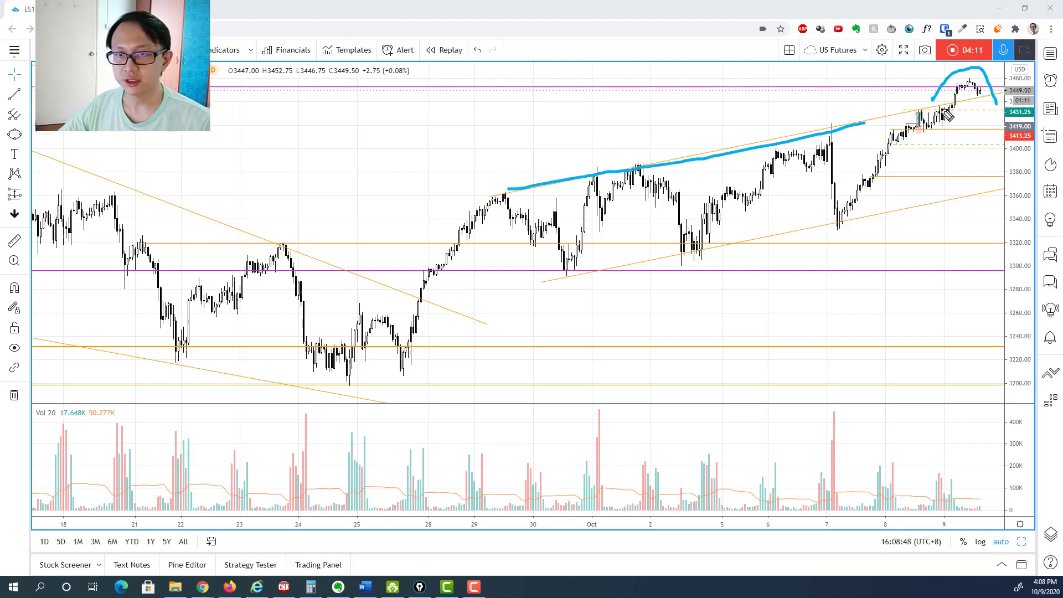
pyautogui.moveTo(946, 108); pyautogui.dragTo(983, 99)
pyautogui.moveTo(558, 283); pyautogui.dragTo(1021, 190)
pyautogui.moveTo(886, 22)
pyautogui.mouseDown()
pyautogui.moveTo(952, 73)
pyautogui.moveTo(989, 133)
pyautogui.mouseUp()
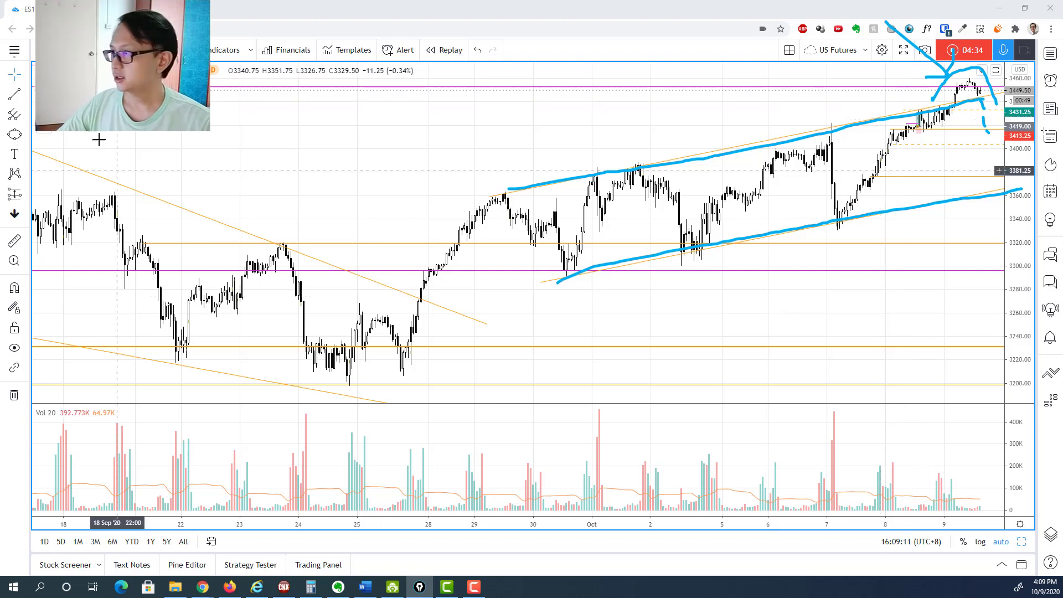
# Switch the chart to the 3-minute interval and clear the pen marks.
pyautogui.click(99, 50)
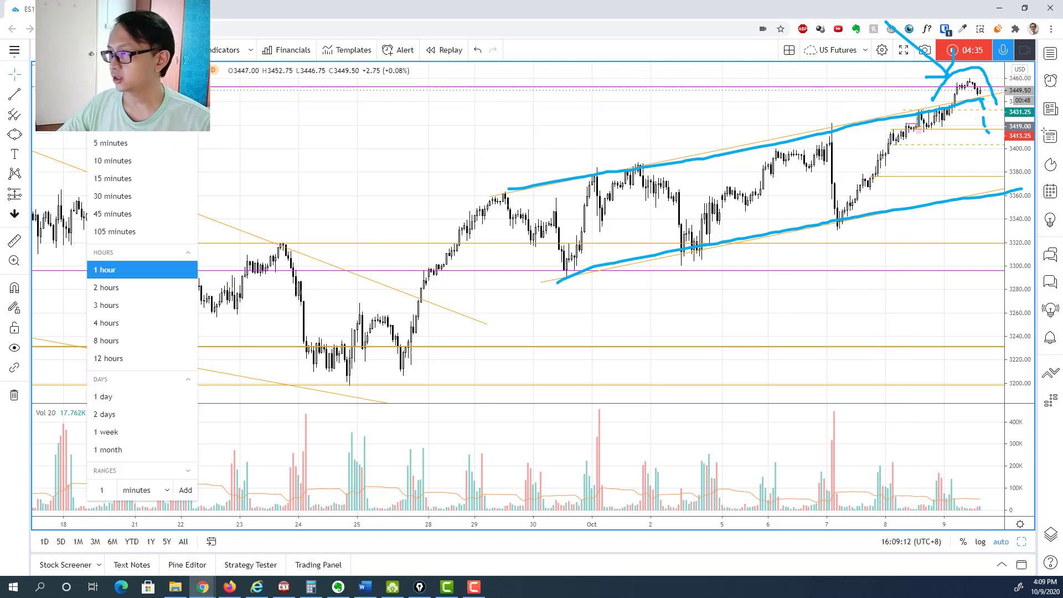
pyautogui.click(103, 130)
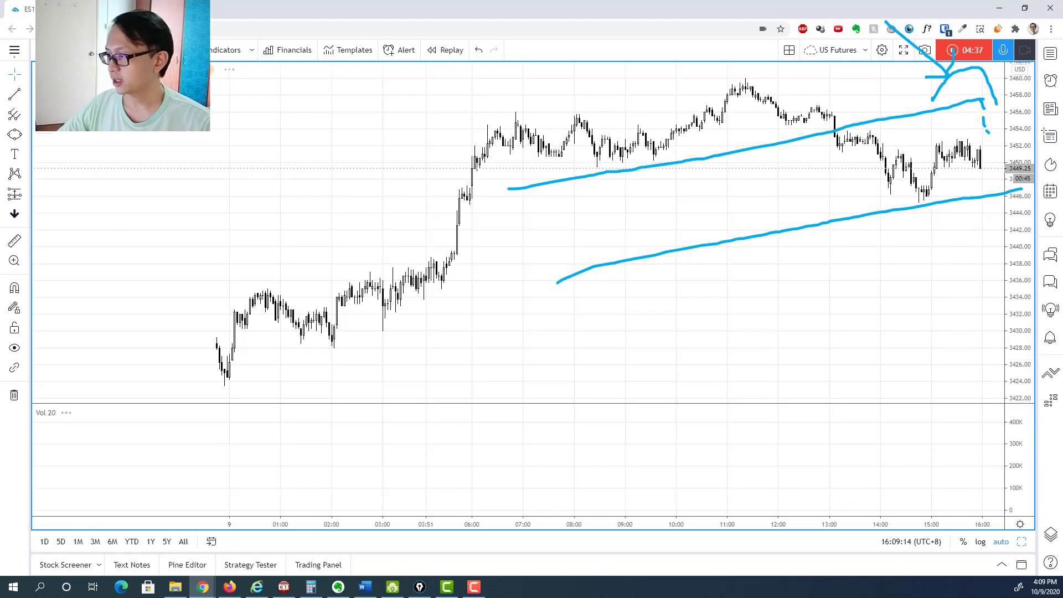
pyautogui.hotkey('ctrl', 'shift', 'c')
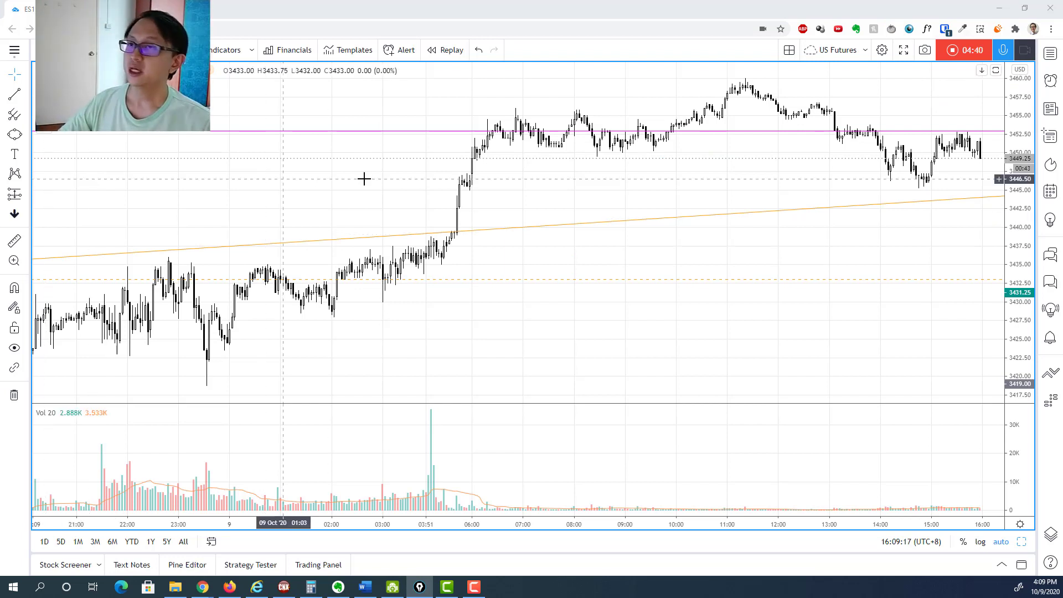
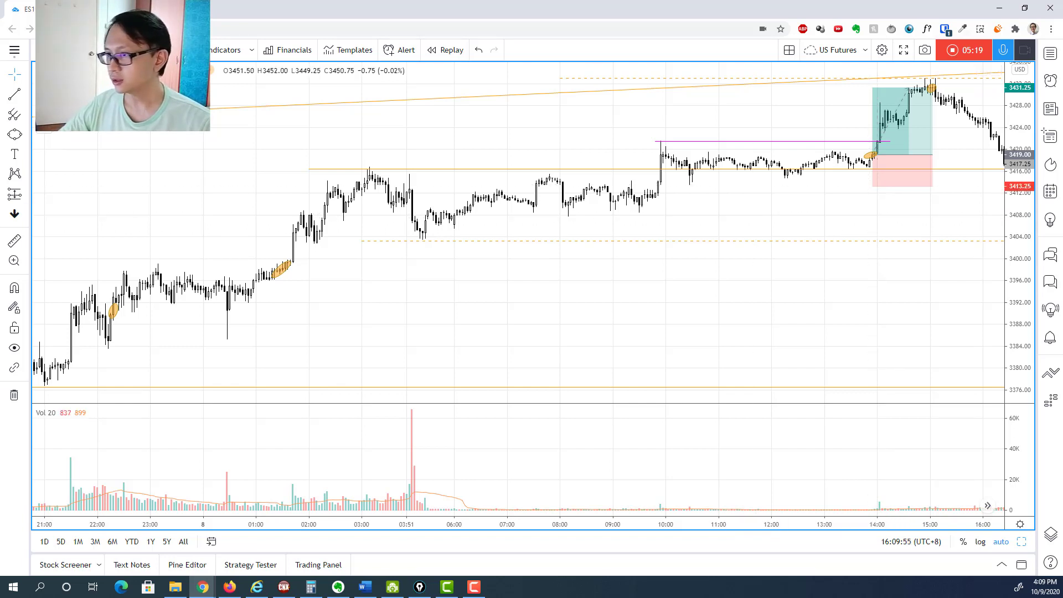
# Point a pen arrow at the 8 October long position, and outline the climb to the 03:00 high together with its volume bars.
pyautogui.hotkey('ctrl', 'shift', '1')
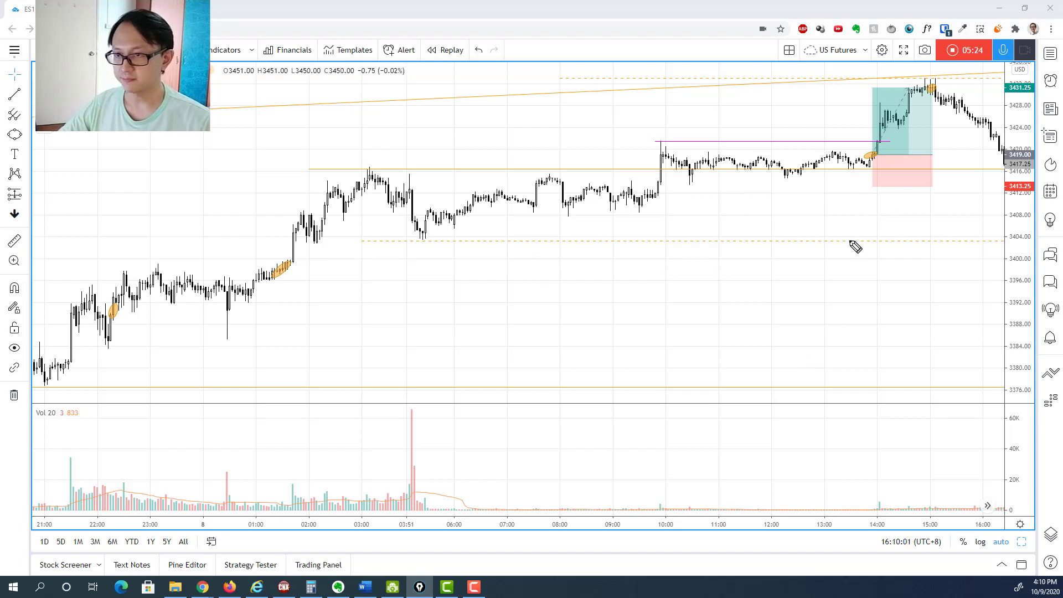
pyautogui.moveTo(881, 201)
pyautogui.mouseDown()
pyautogui.moveTo(870, 254)
pyautogui.moveTo(889, 215)
pyautogui.mouseUp()
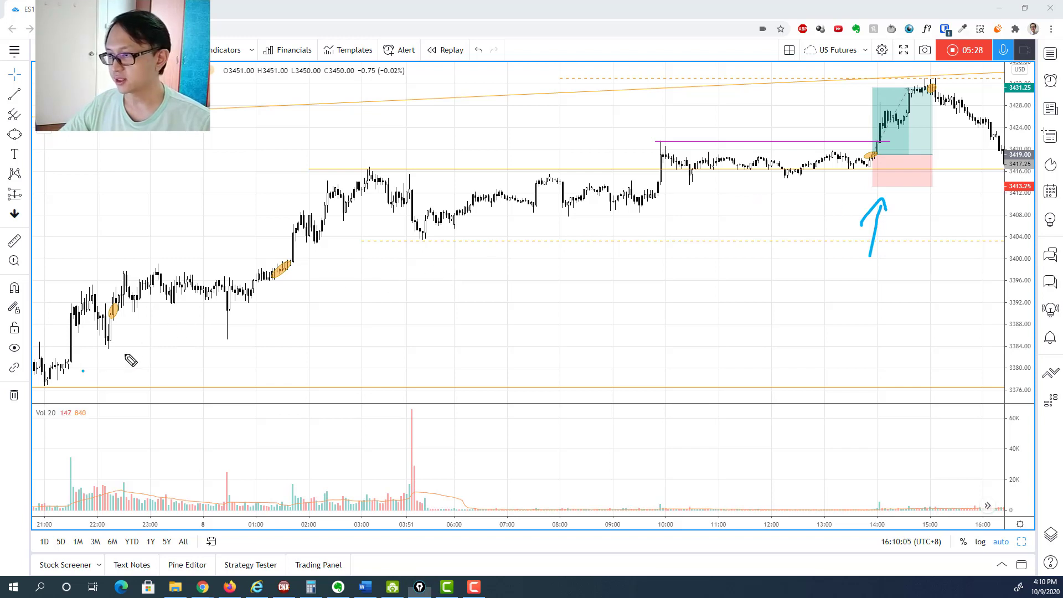
pyautogui.moveTo(83, 371); pyautogui.dragTo(350, 175)
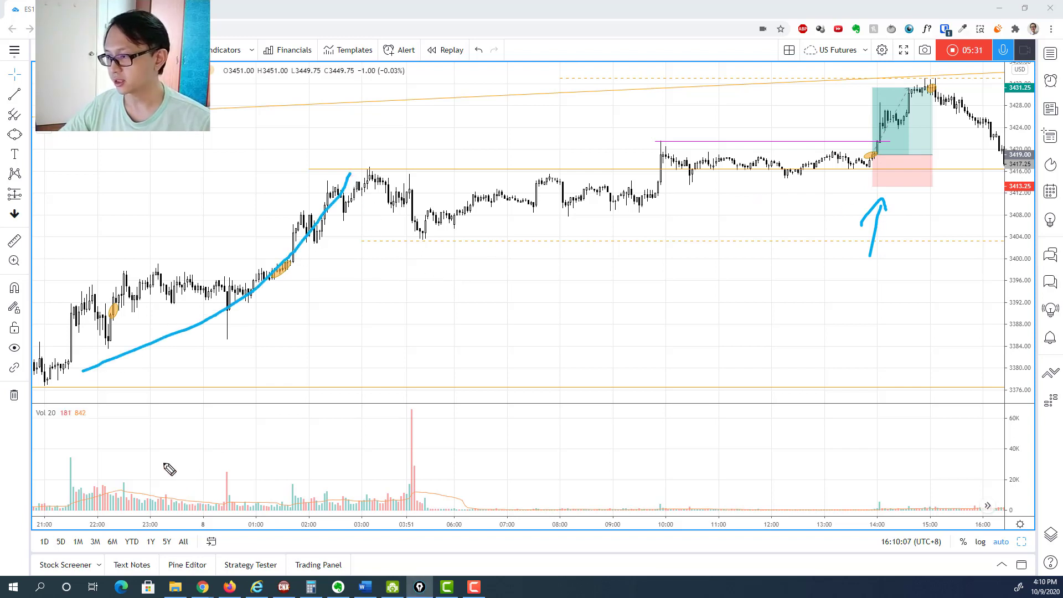
pyautogui.moveTo(166, 465)
pyautogui.mouseDown()
pyautogui.moveTo(51, 494)
pyautogui.moveTo(376, 526)
pyautogui.moveTo(218, 462)
pyautogui.moveTo(130, 459)
pyautogui.mouseUp()
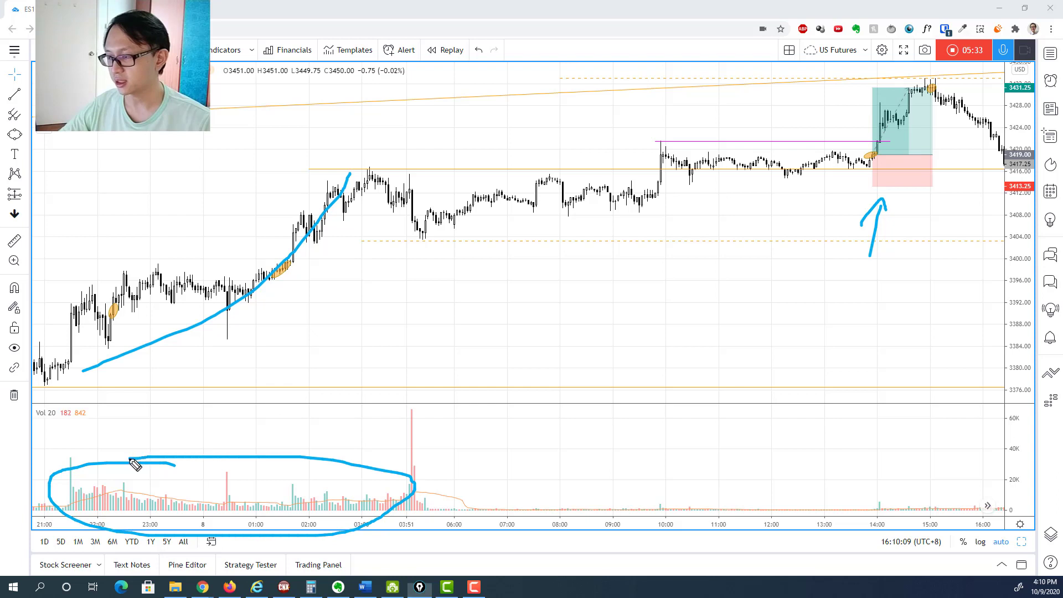
# Trace the drop from the 8 October early-morning high and draw the trading range's upper and lower lines with an arrow below them.
pyautogui.moveTo(364, 156); pyautogui.dragTo(410, 236)
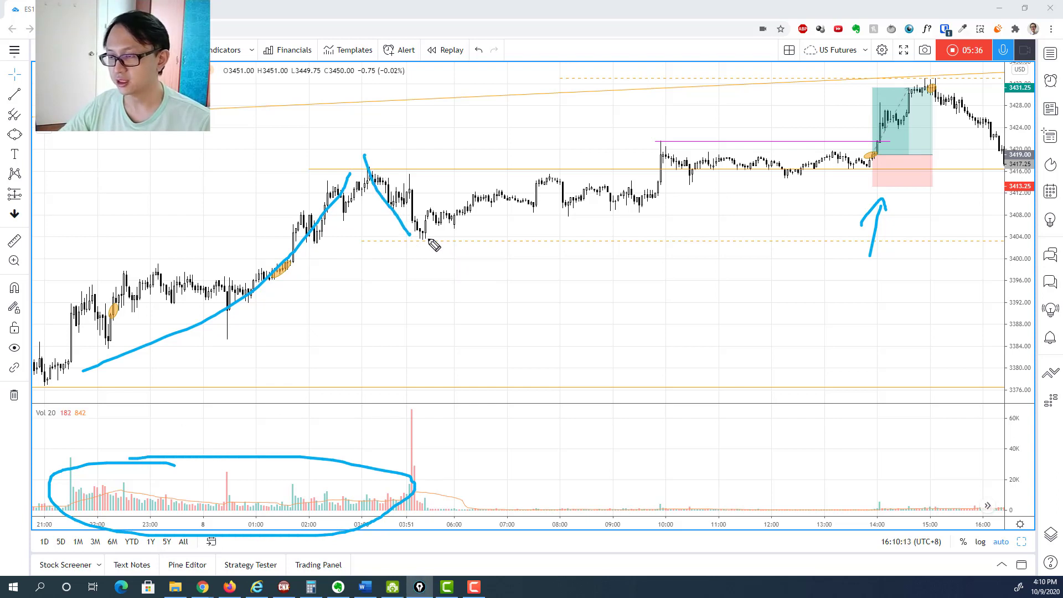
pyautogui.moveTo(345, 167); pyautogui.dragTo(678, 169)
pyautogui.moveTo(365, 242)
pyautogui.mouseDown()
pyautogui.moveTo(659, 252)
pyautogui.moveTo(684, 241)
pyautogui.mouseUp()
pyautogui.moveTo(564, 344)
pyautogui.mouseDown()
pyautogui.moveTo(577, 269)
pyautogui.moveTo(588, 274)
pyautogui.moveTo(562, 295)
pyautogui.mouseUp()
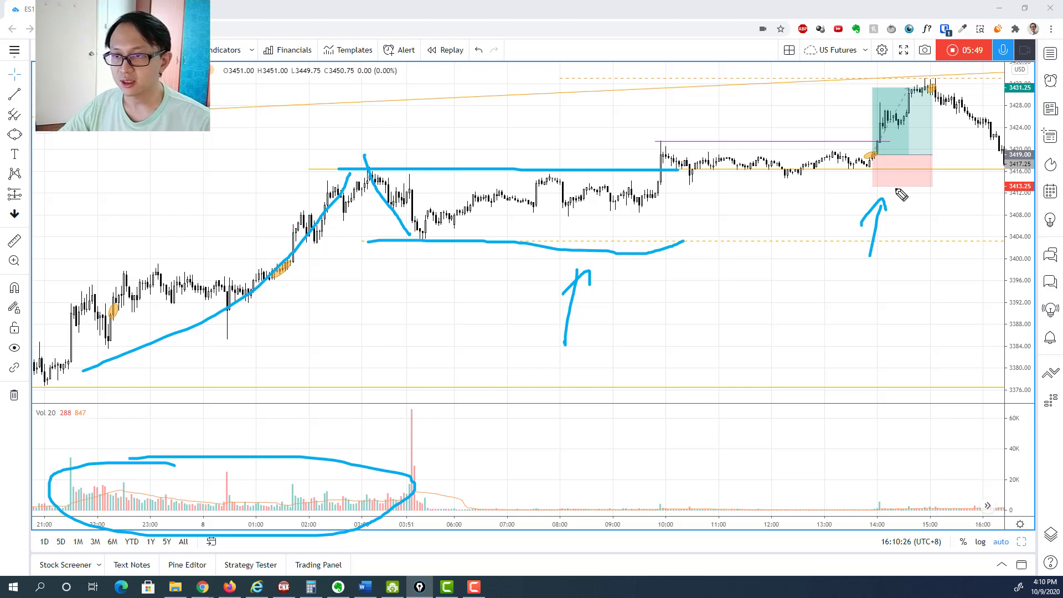
# Draw a curved arrow from the long position back to the range's end and another to the breakout, and clear all pen marks.
pyautogui.moveTo(895, 188)
pyautogui.mouseDown()
pyautogui.moveTo(861, 288)
pyautogui.moveTo(691, 275)
pyautogui.moveTo(662, 253)
pyautogui.moveTo(681, 251)
pyautogui.mouseUp()
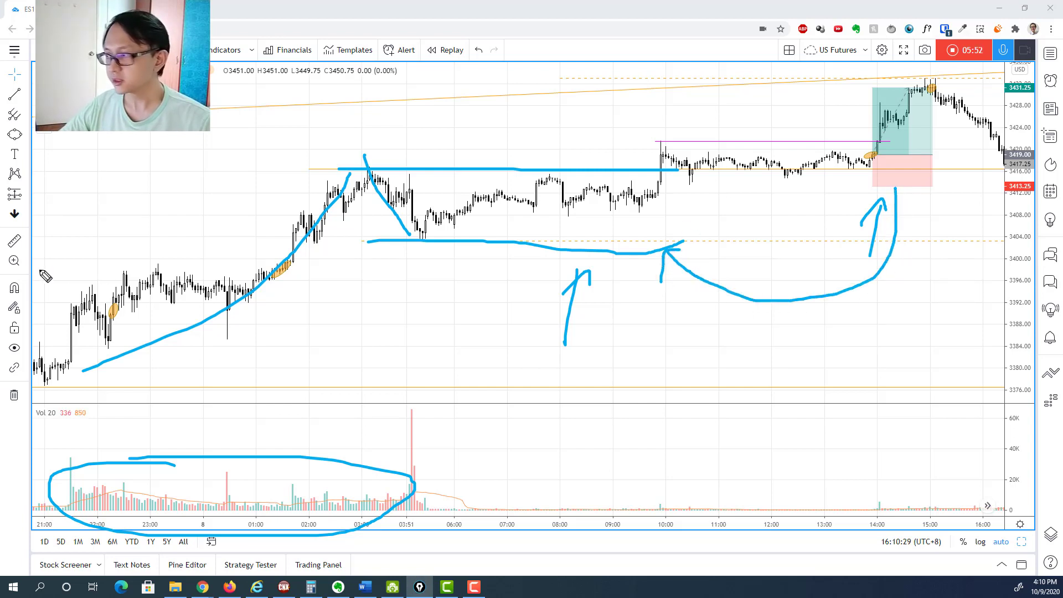
pyautogui.moveTo(567, 87)
pyautogui.mouseDown()
pyautogui.moveTo(649, 156)
pyautogui.moveTo(644, 142)
pyautogui.moveTo(651, 161)
pyautogui.mouseUp()
pyautogui.moveTo(633, 155); pyautogui.dragTo(652, 161)
pyautogui.press('Escape')
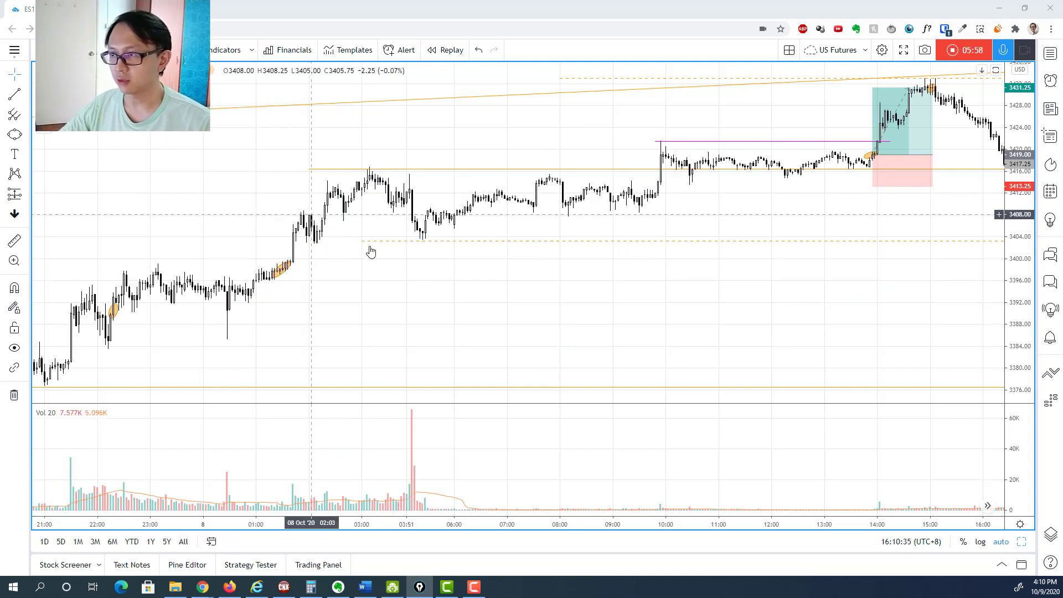
# Outline the 07:30 to 09:45 consolidation and its low volume with pen lines, and draw an arrow up to the breakout candle.
pyautogui.scroll(3, 367, 249)
pyautogui.scroll(3, 371, 248)
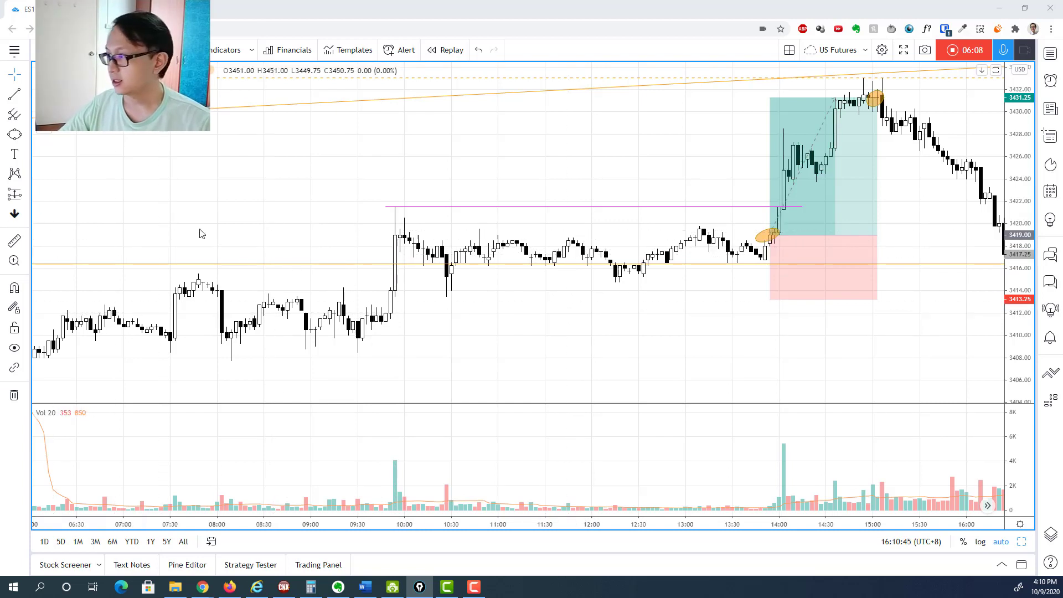
pyautogui.scroll(-3, 620, 309)
pyautogui.scroll(2, 620, 309)
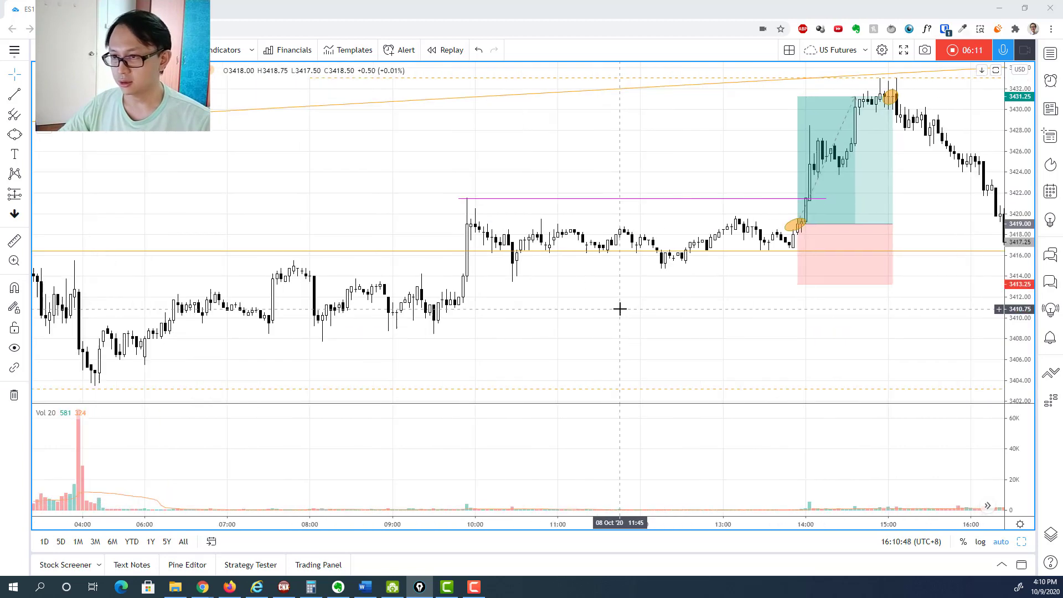
pyautogui.scroll(1, 619, 309)
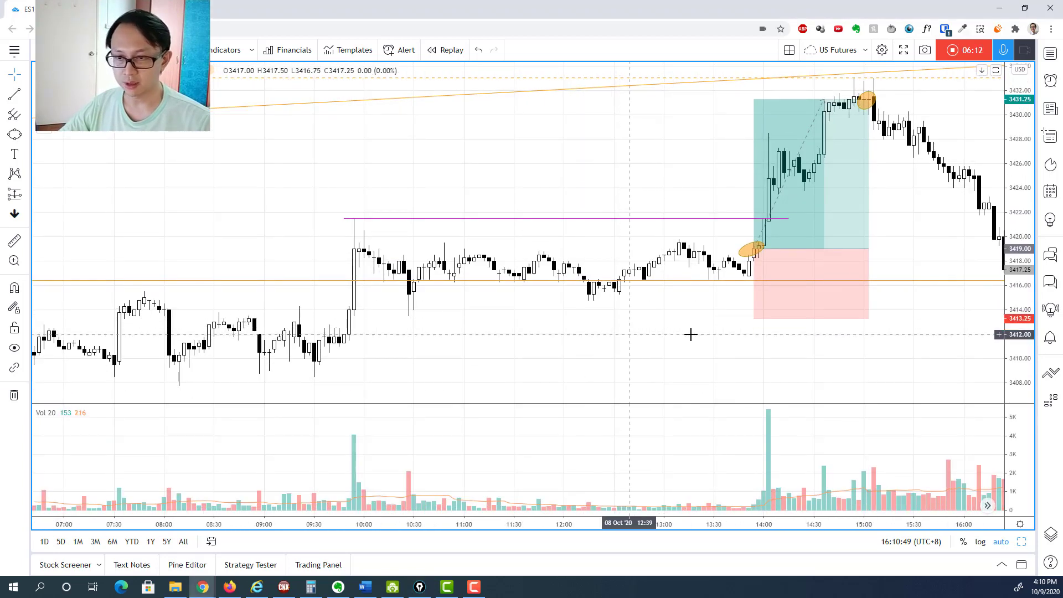
pyautogui.moveTo(703, 334); pyautogui.dragTo(933, 343)
pyautogui.scroll(3, 934, 343)
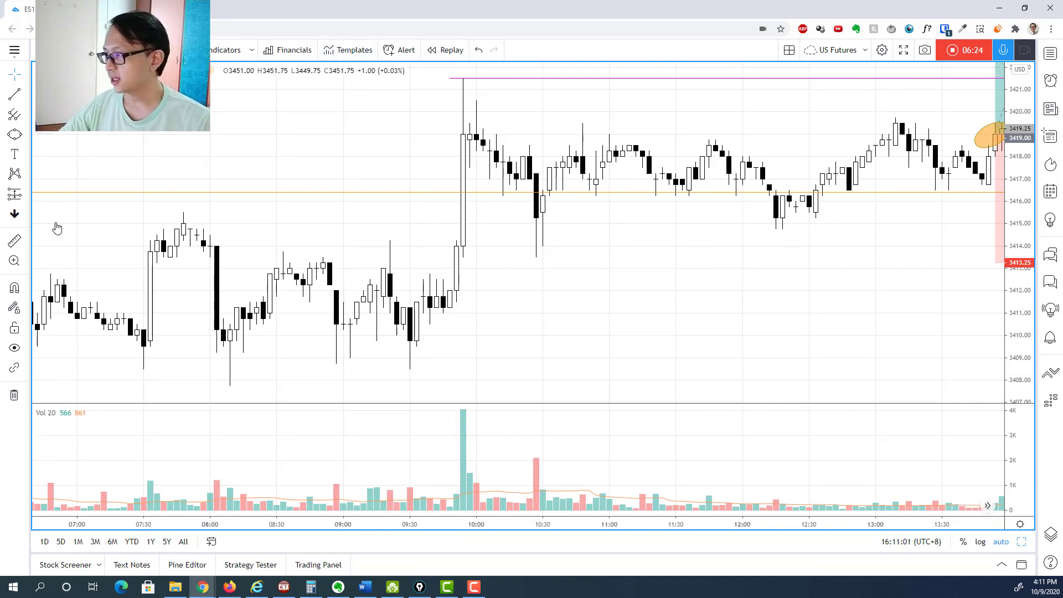
pyautogui.hotkey('ctrl', 'shift', '1')
pyautogui.moveTo(129, 486); pyautogui.dragTo(444, 489)
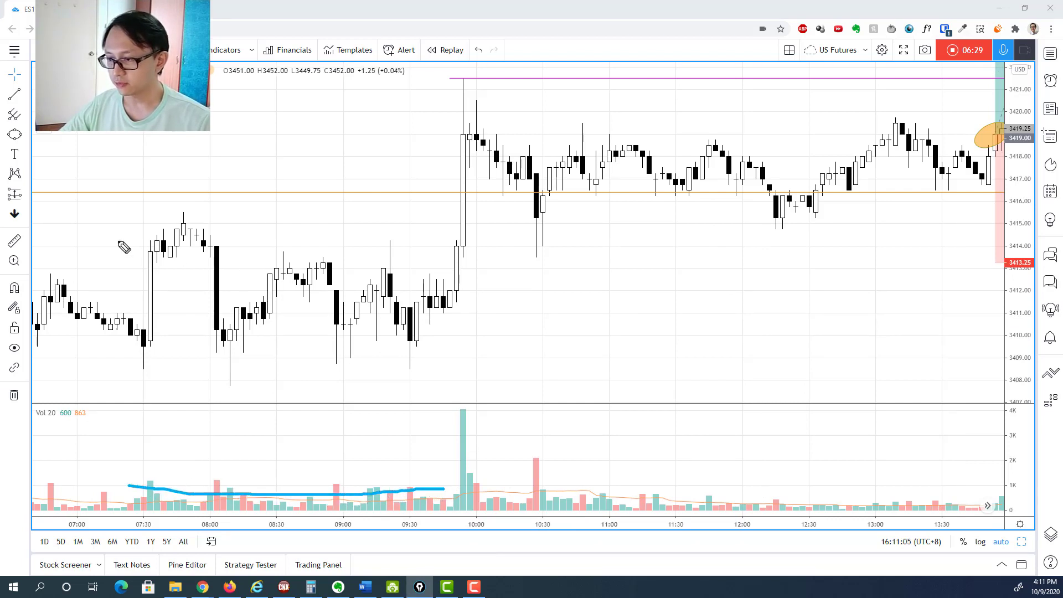
pyautogui.moveTo(115, 240); pyautogui.dragTo(404, 291)
pyautogui.moveTo(148, 355); pyautogui.dragTo(502, 356)
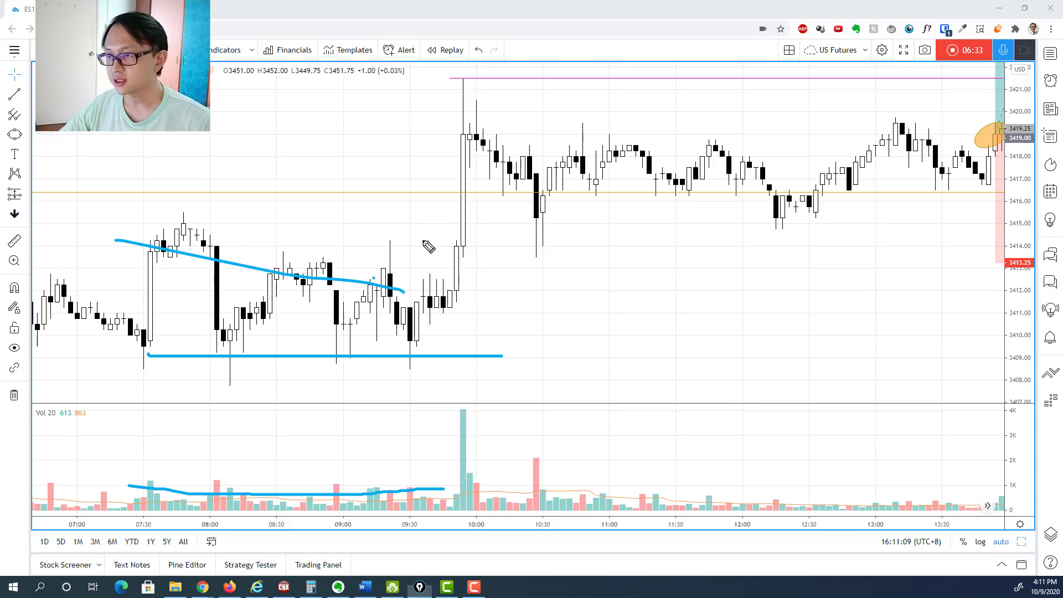
pyautogui.moveTo(374, 279)
pyautogui.mouseDown()
pyautogui.moveTo(457, 192)
pyautogui.moveTo(459, 208)
pyautogui.mouseUp()
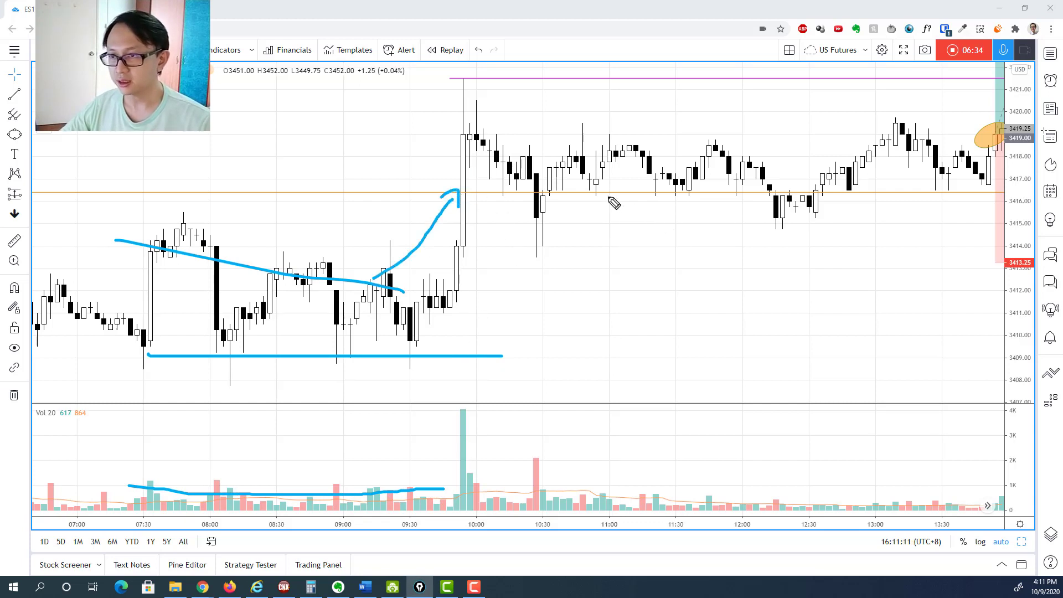
# Draw a line along the broken resistance, and mark the breakout candle with an arrow and its volume spike with a circle.
pyautogui.moveTo(274, 194); pyautogui.dragTo(510, 194)
pyautogui.moveTo(340, 89)
pyautogui.mouseDown()
pyautogui.moveTo(450, 161)
pyautogui.moveTo(430, 163)
pyautogui.mouseUp()
pyautogui.moveTo(415, 483)
pyautogui.mouseDown()
pyautogui.moveTo(469, 418)
pyautogui.moveTo(443, 487)
pyautogui.moveTo(486, 441)
pyautogui.moveTo(480, 397)
pyautogui.mouseUp()
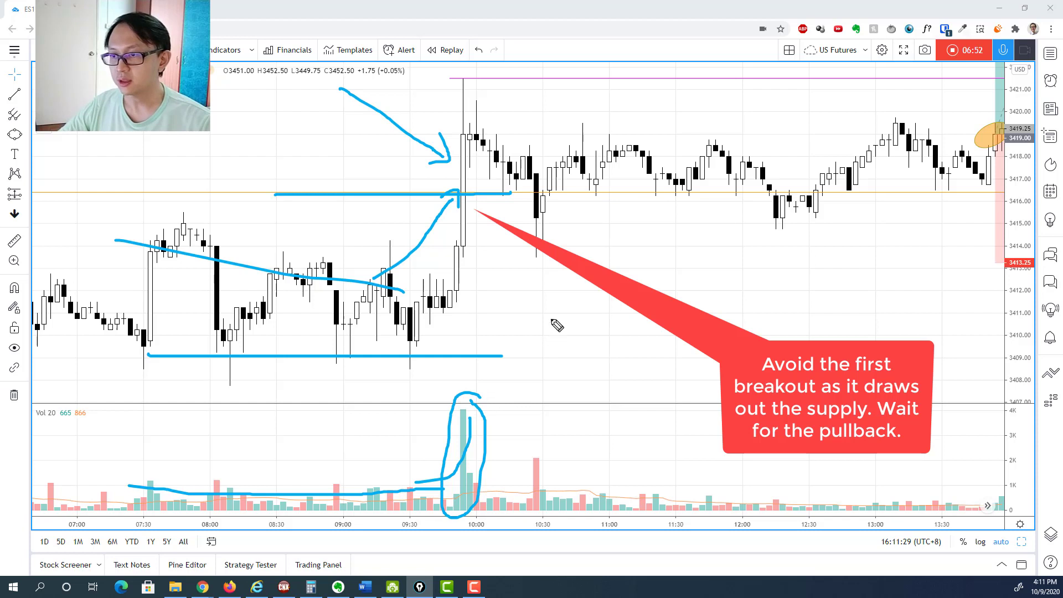
# Handwrite an equals sign followed by the letters D and S in the empty area below the breakout.
pyautogui.moveTo(551, 319); pyautogui.dragTo(581, 335)
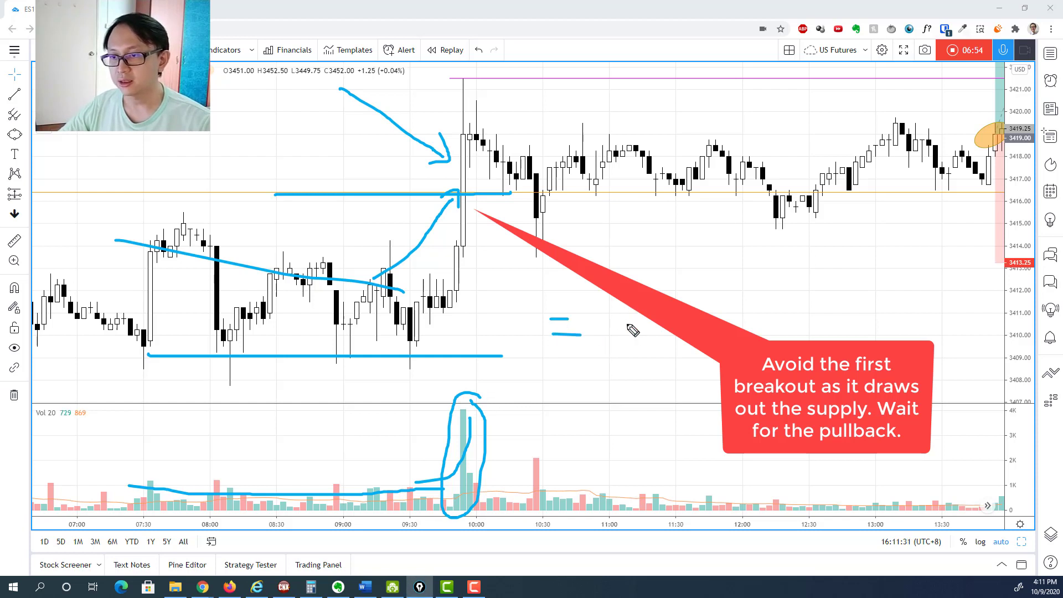
pyautogui.moveTo(629, 307)
pyautogui.mouseDown()
pyautogui.moveTo(626, 328)
pyautogui.moveTo(662, 325)
pyautogui.moveTo(692, 304)
pyautogui.mouseUp()
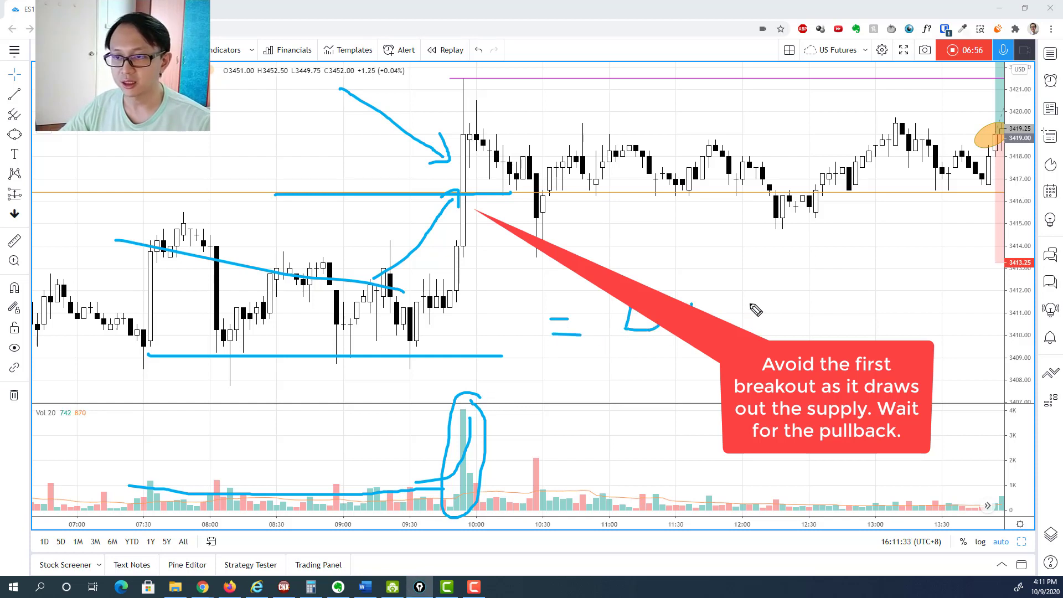
pyautogui.moveTo(754, 293)
pyautogui.mouseDown()
pyautogui.moveTo(740, 318)
pyautogui.moveTo(752, 334)
pyautogui.mouseUp()
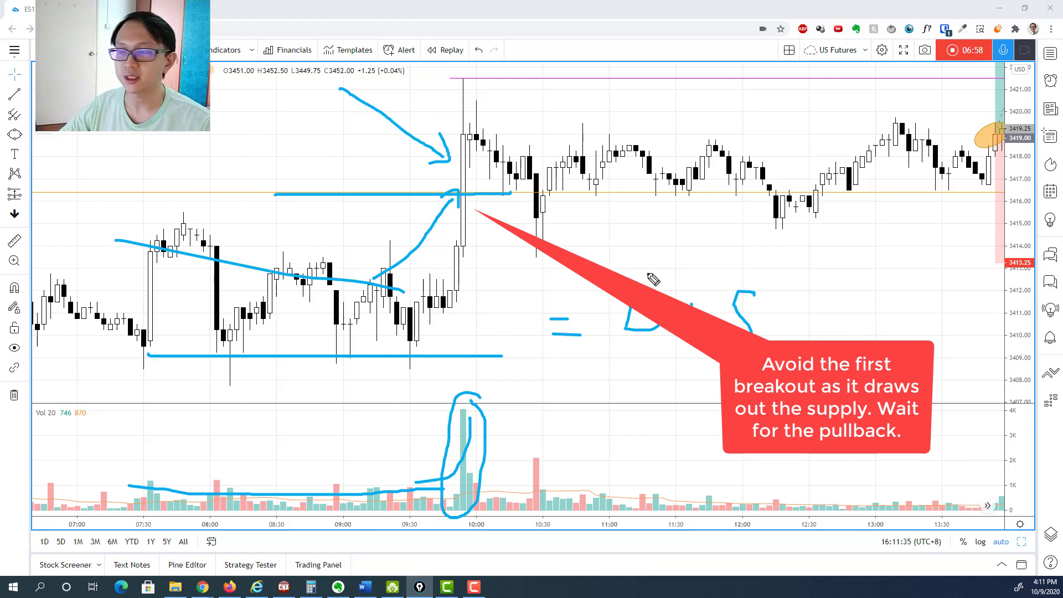
# Circle the pullback after the breakout, replace the marks with an arrow to the breakout candle, and clear the pen marks.
pyautogui.moveTo(512, 103)
pyautogui.mouseDown()
pyautogui.moveTo(484, 163)
pyautogui.moveTo(575, 161)
pyautogui.moveTo(481, 86)
pyautogui.mouseUp()
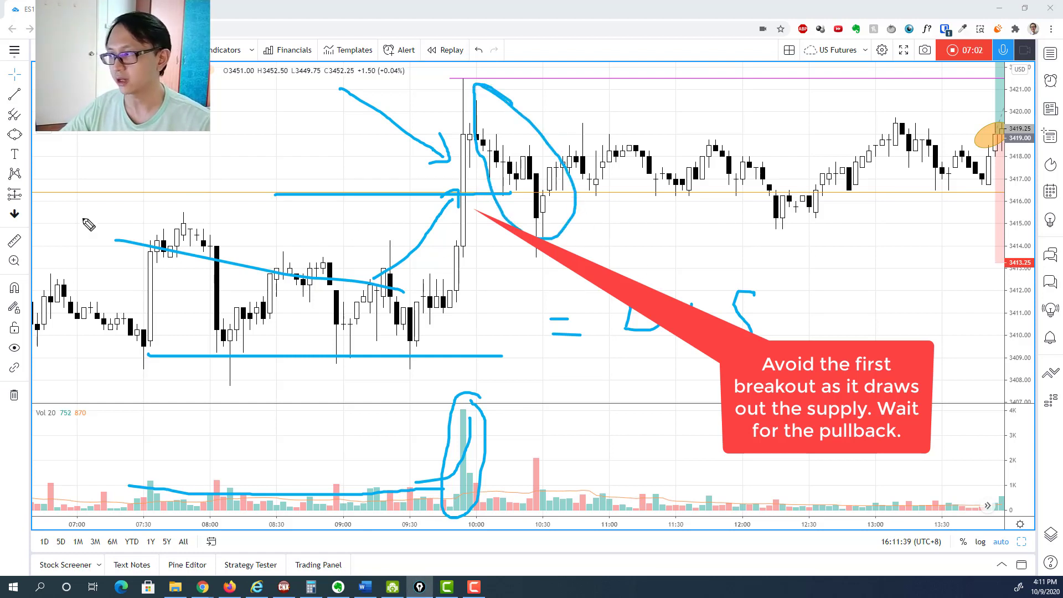
pyautogui.press('e')
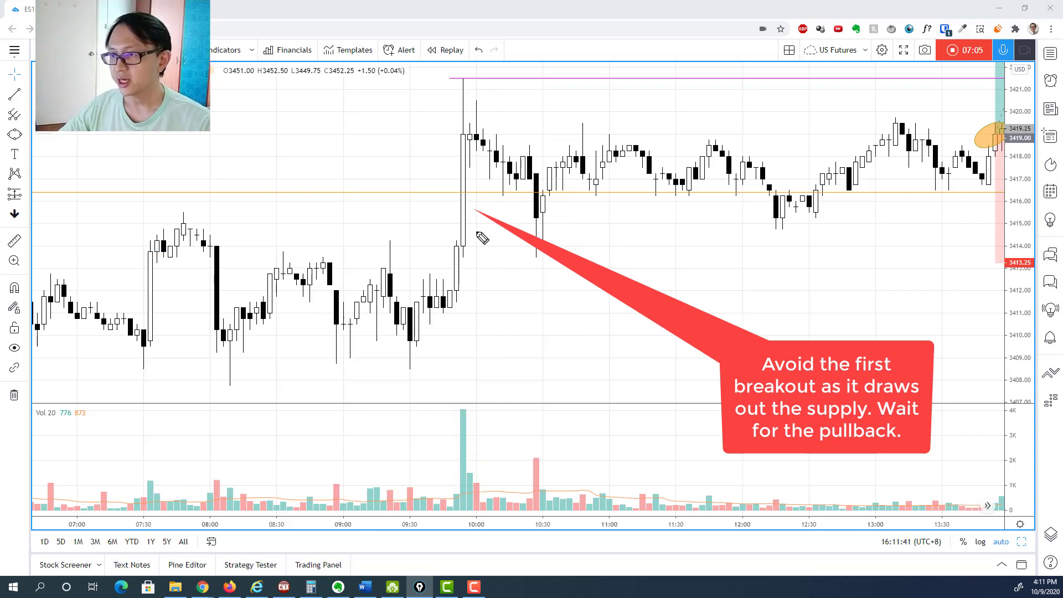
pyautogui.moveTo(475, 232); pyautogui.dragTo(522, 328)
pyautogui.moveTo(480, 264); pyautogui.dragTo(487, 234)
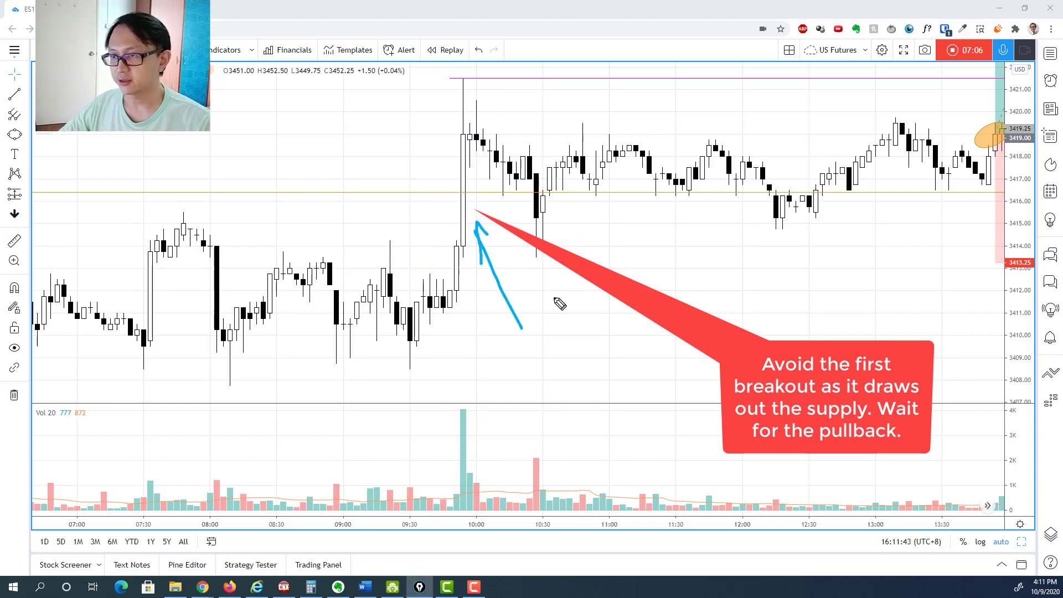
pyautogui.press('e')
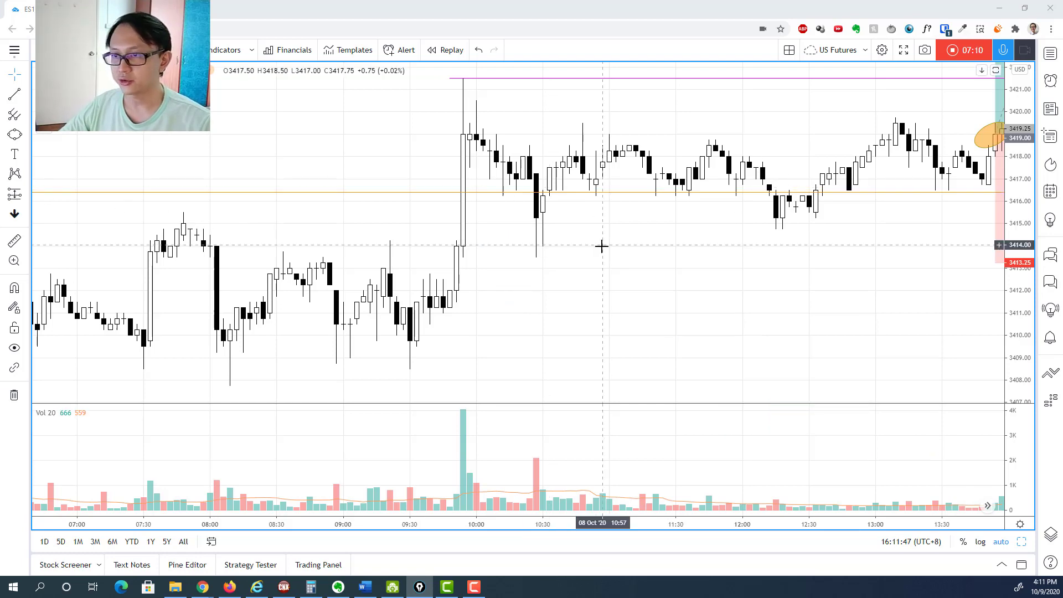
# Outline the trading range between the 10:00 breakout and 14:00 with one pen line along its highs and two along its lows.
pyautogui.scroll(-3, 600, 244)
pyautogui.moveTo(710, 285); pyautogui.dragTo(641, 285)
pyautogui.scroll(-1, 640, 285)
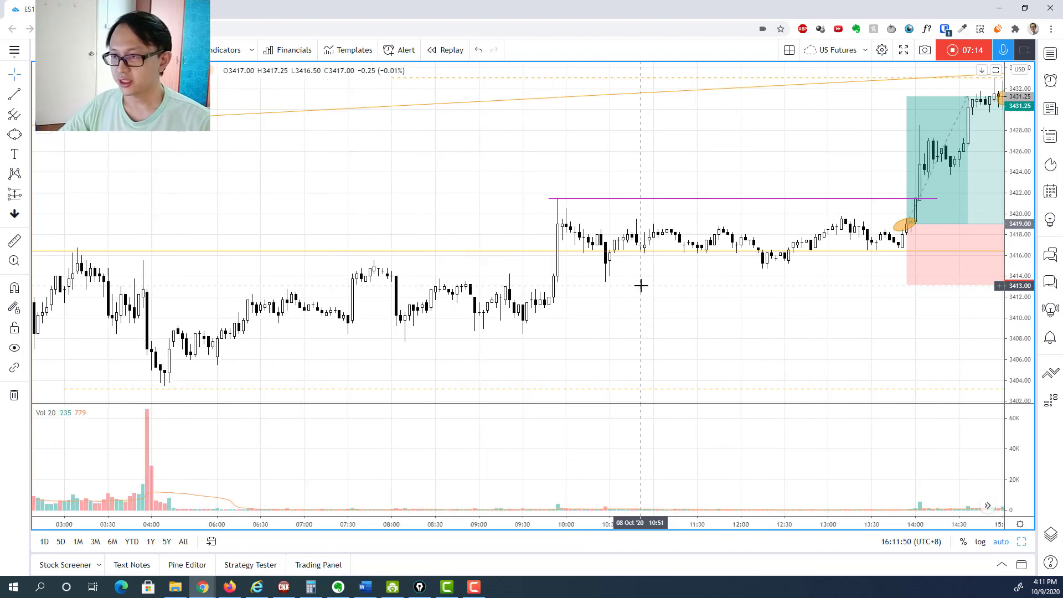
pyautogui.moveTo(675, 321); pyautogui.dragTo(565, 315)
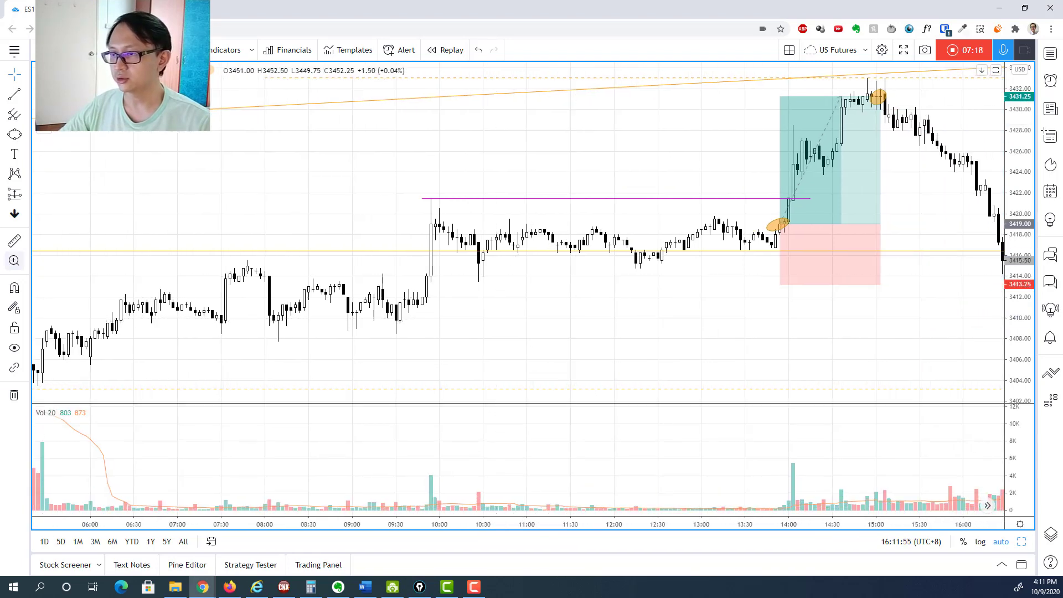
pyautogui.hotkey('ctrl', 'shift', 'p')
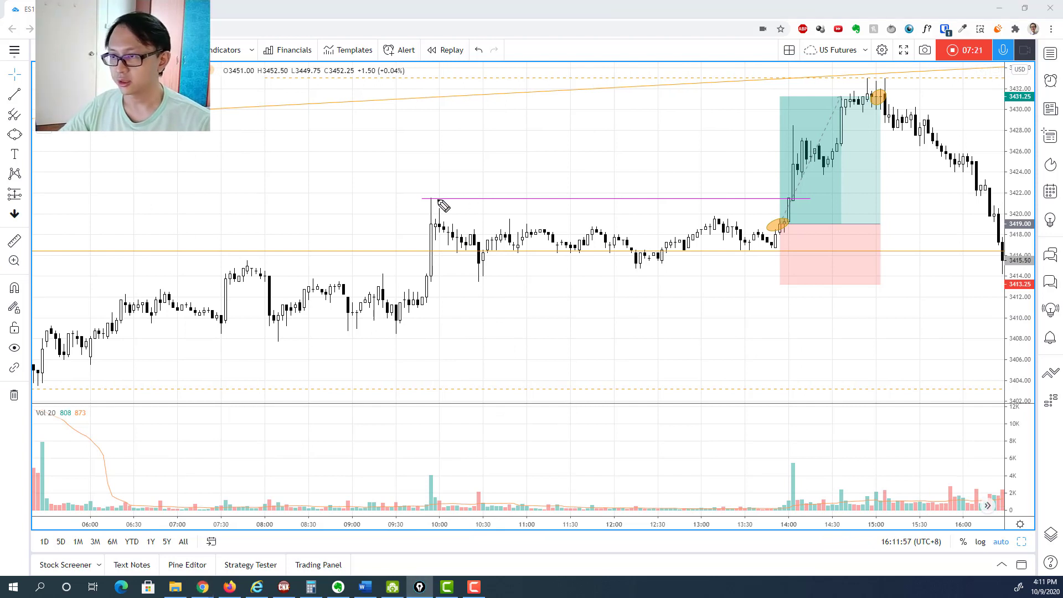
pyautogui.moveTo(439, 200); pyautogui.dragTo(757, 204)
pyautogui.moveTo(437, 253); pyautogui.dragTo(795, 261)
pyautogui.moveTo(463, 277); pyautogui.dragTo(795, 284)
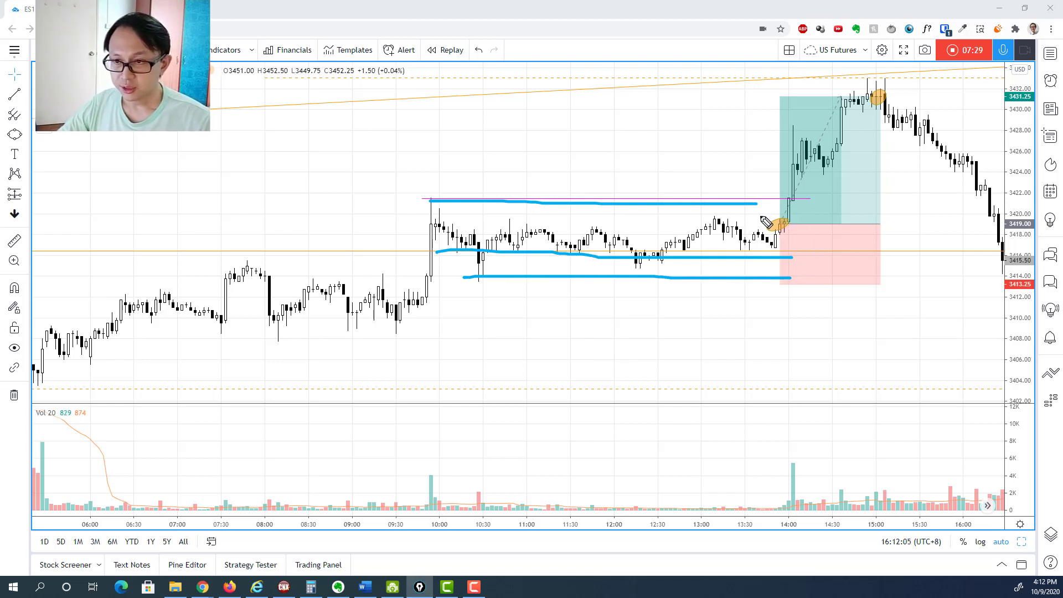
# Outline the small pullback before 14:00 with short falling pen lines, then replace all marks with an arrow to the breakout high.
pyautogui.moveTo(722, 215)
pyautogui.mouseDown()
pyautogui.moveTo(785, 239)
pyautogui.moveTo(757, 247)
pyautogui.moveTo(780, 253)
pyautogui.mouseUp()
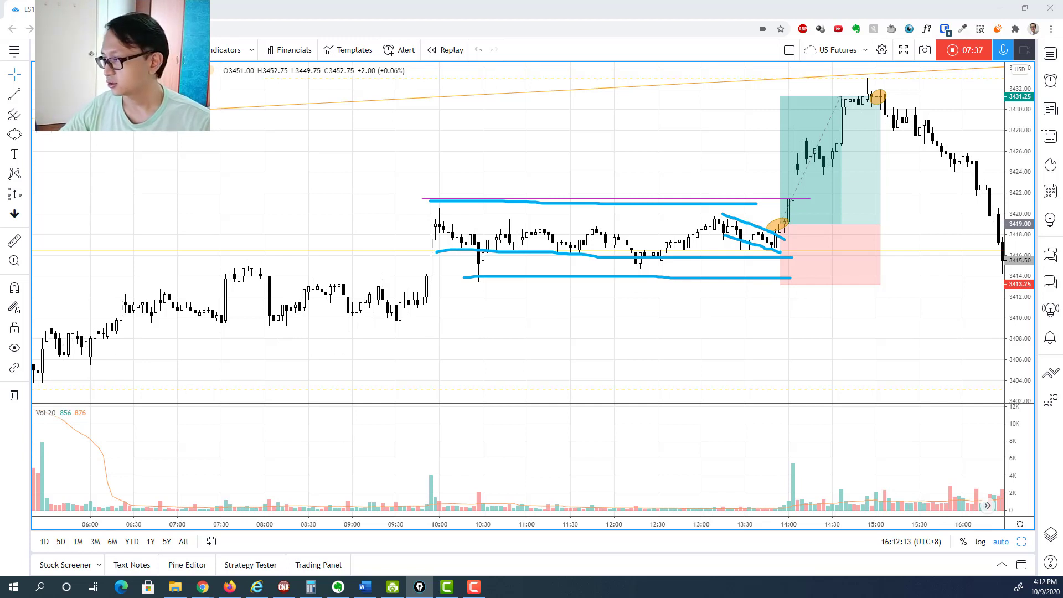
pyautogui.press('Escape')
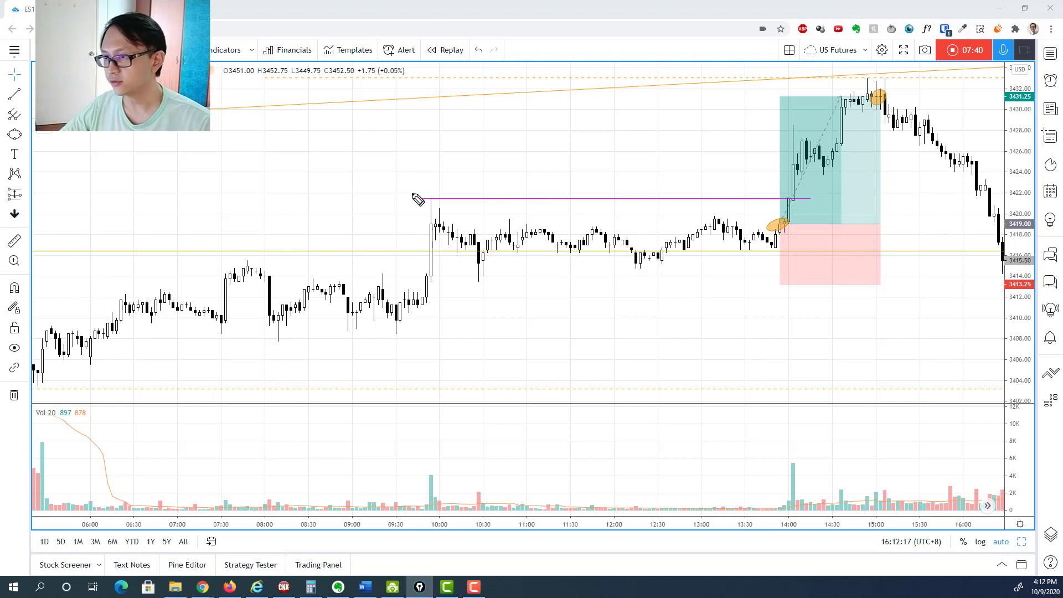
pyautogui.moveTo(349, 133)
pyautogui.mouseDown()
pyautogui.moveTo(419, 227)
pyautogui.moveTo(422, 196)
pyautogui.mouseUp()
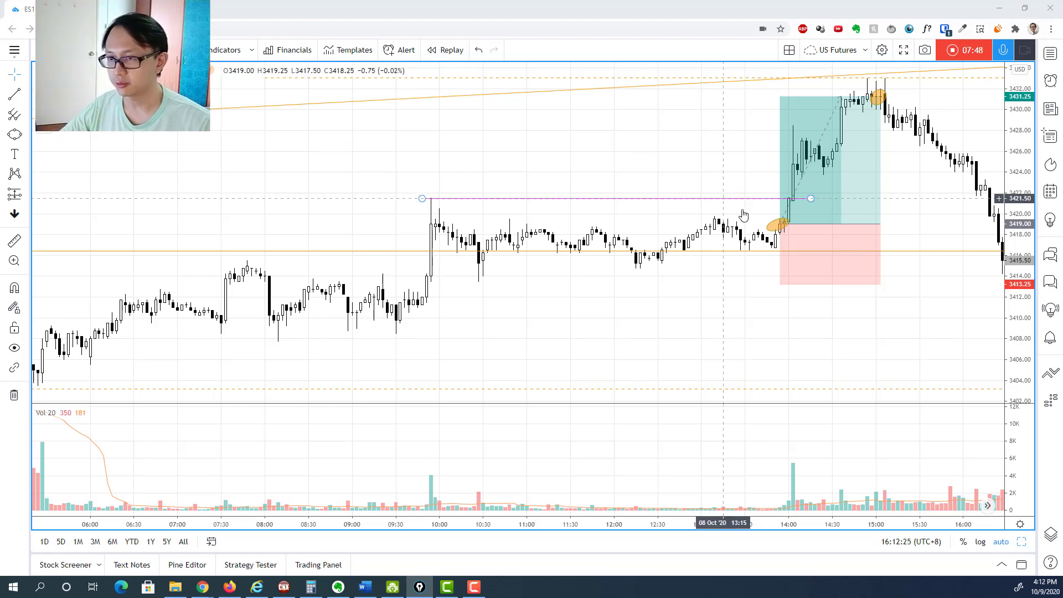
# Trace the rounded decline and recovery from 03:00 to the breakout with the pen, and mark the breakout candle and its pullback.
pyautogui.scroll(-5, 736, 215)
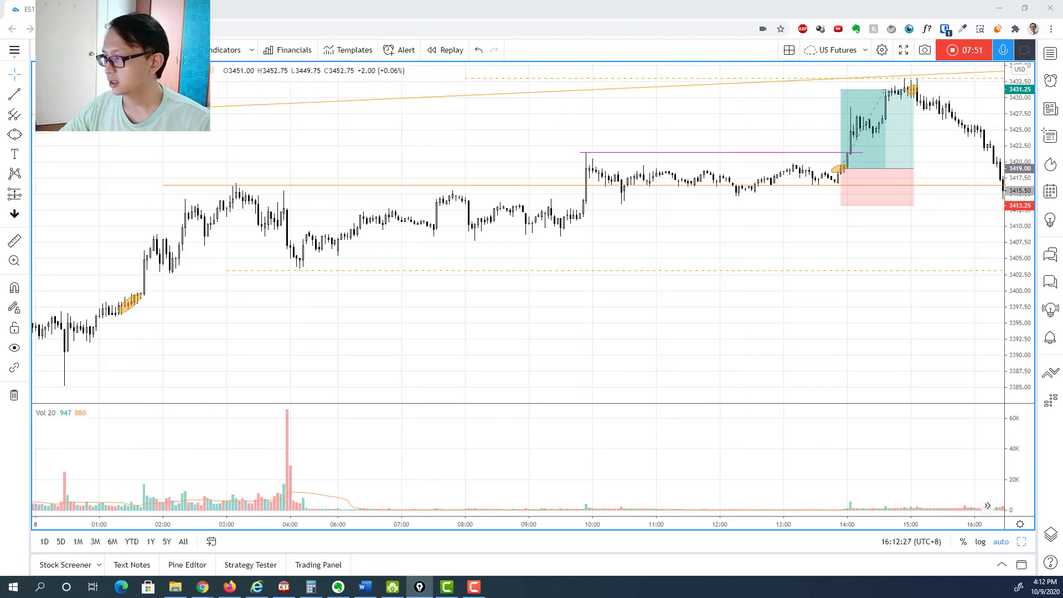
pyautogui.click(237, 195)
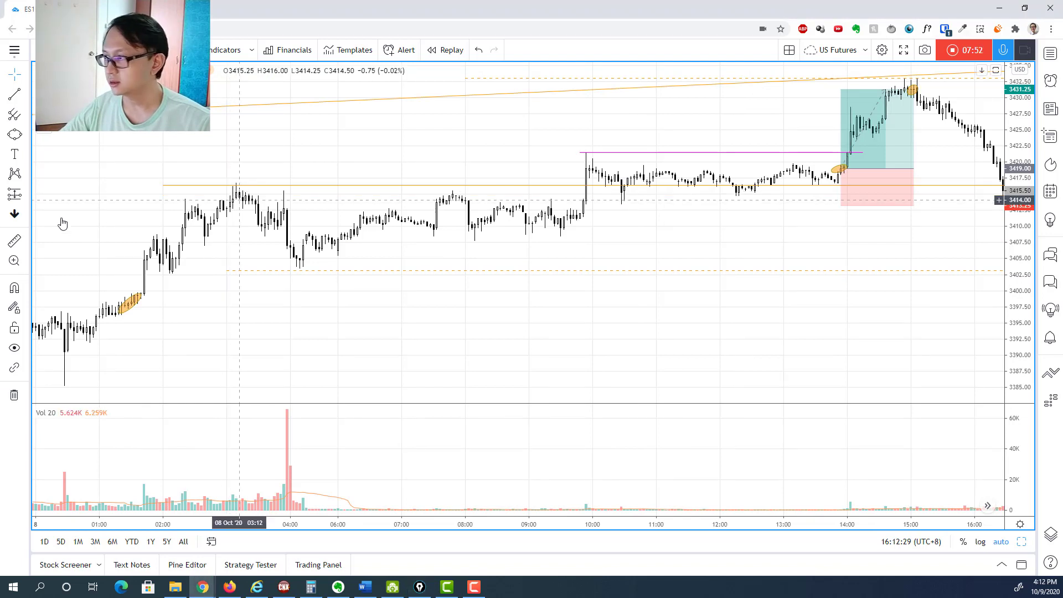
pyautogui.hotkey('ctrl', 'F2')
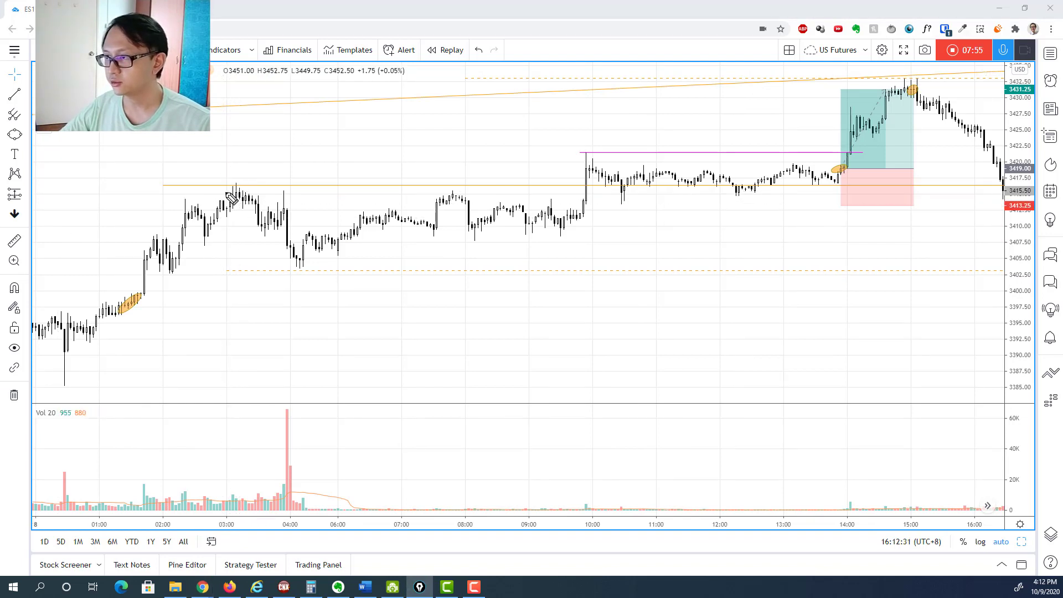
pyautogui.moveTo(228, 195)
pyautogui.mouseDown()
pyautogui.moveTo(369, 259)
pyautogui.moveTo(535, 228)
pyautogui.moveTo(589, 200)
pyautogui.moveTo(602, 229)
pyautogui.moveTo(604, 201)
pyautogui.mouseUp()
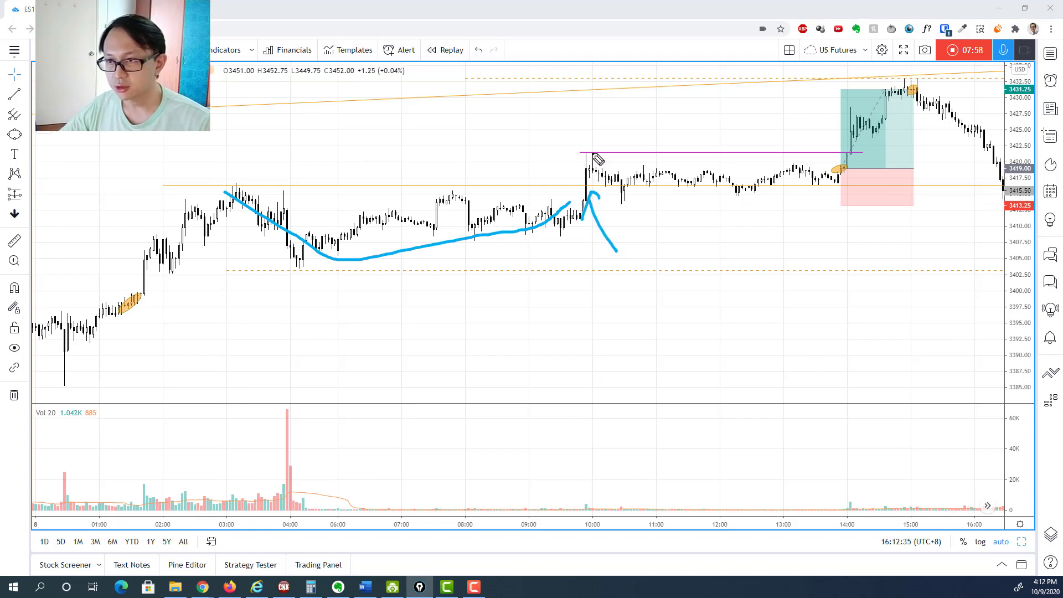
pyautogui.moveTo(592, 154); pyautogui.dragTo(620, 186)
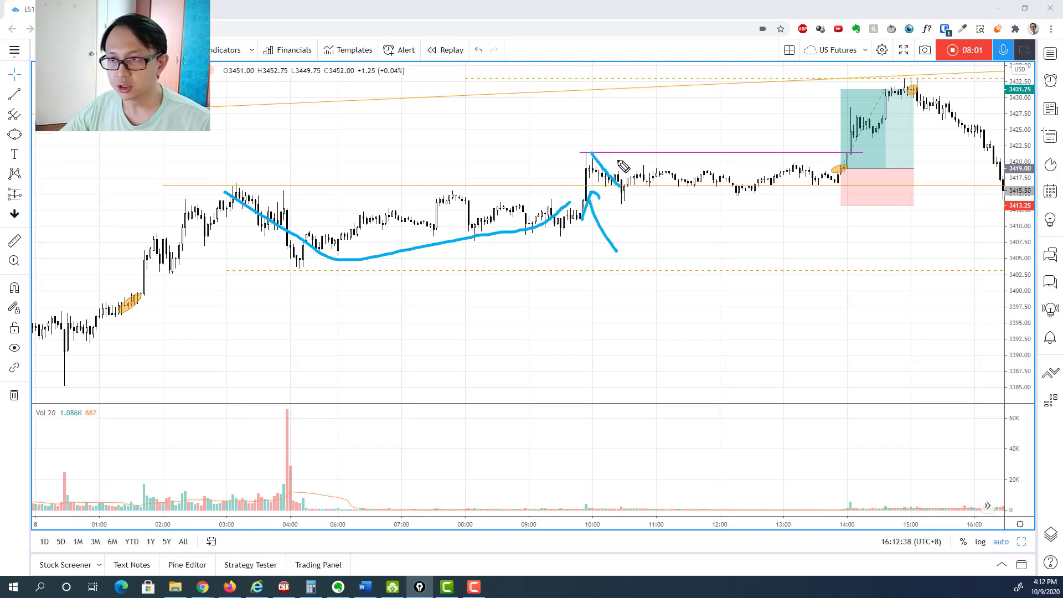
# Outline the 10:00 to 14:00 trading range with upper and lower pen lines, and draw arrows to the range and the breakout.
pyautogui.moveTo(590, 152); pyautogui.dragTo(868, 152)
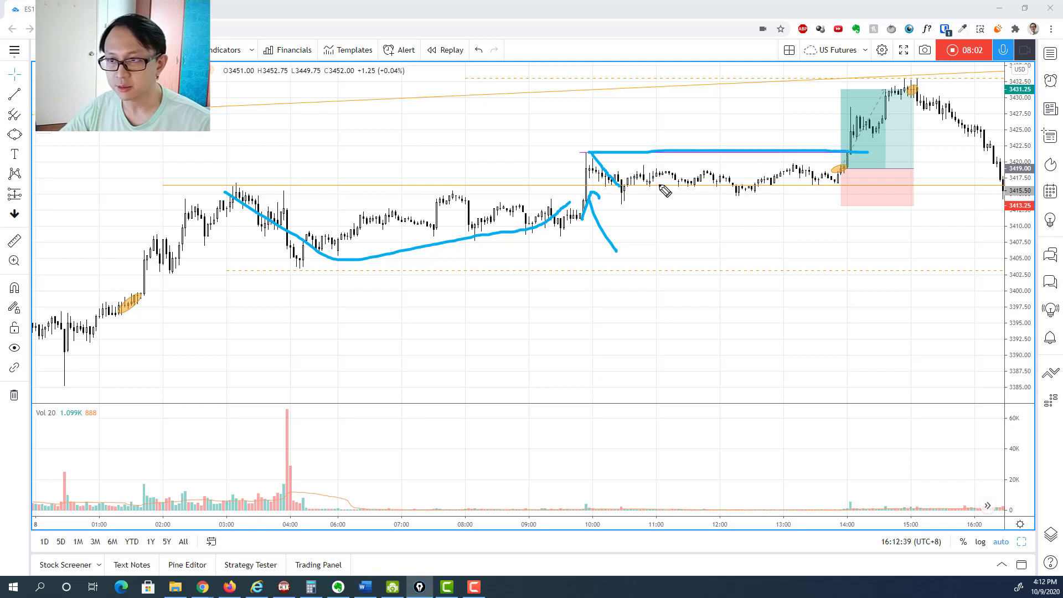
pyautogui.moveTo(614, 190); pyautogui.dragTo(875, 203)
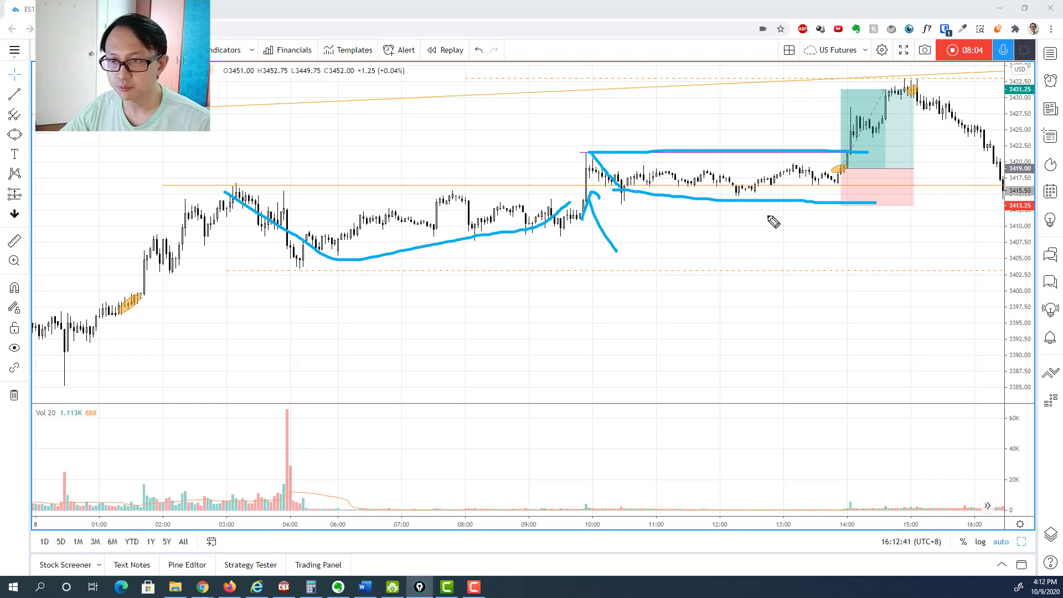
pyautogui.moveTo(767, 216); pyautogui.dragTo(762, 273)
pyautogui.moveTo(758, 231); pyautogui.dragTo(779, 226)
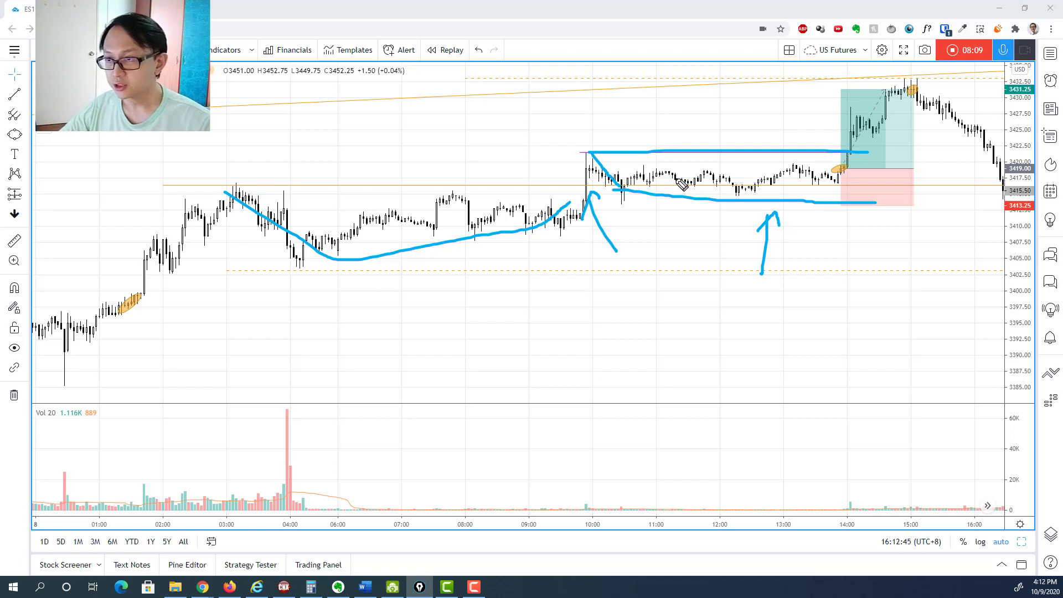
pyautogui.moveTo(537, 128); pyautogui.dragTo(573, 177)
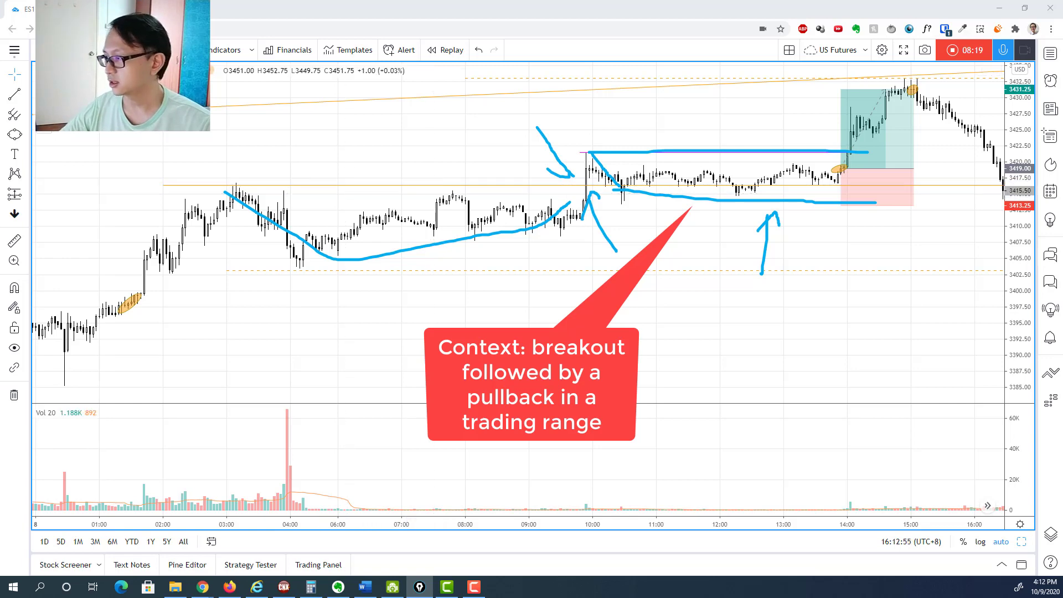
# Clear the pen marks and sketch a schematic trading range in the empty area above the candles, with a stepped rise, breakout and pullback.
pyautogui.scroll(4, 468, 259)
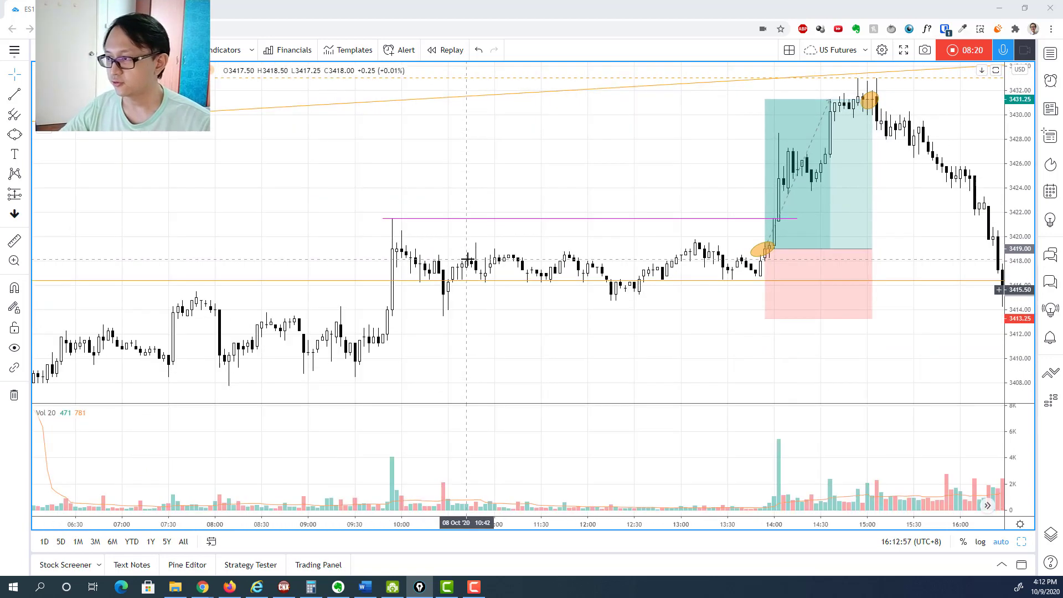
pyautogui.scroll(1, 468, 259)
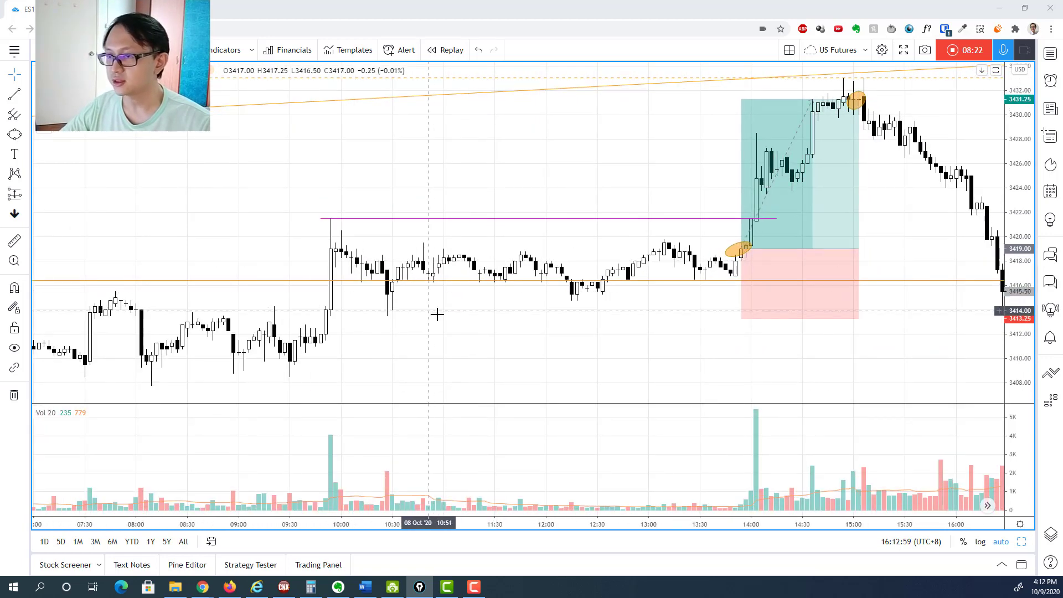
pyautogui.moveTo(474, 318); pyautogui.dragTo(669, 334)
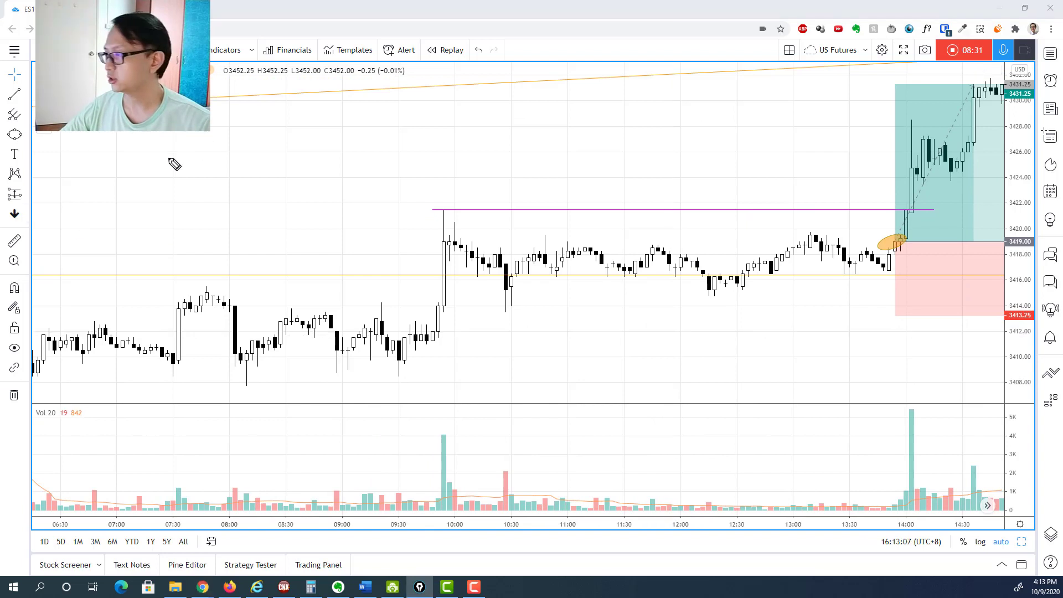
pyautogui.moveTo(169, 158); pyautogui.dragTo(394, 153)
pyautogui.moveTo(145, 220); pyautogui.dragTo(392, 221)
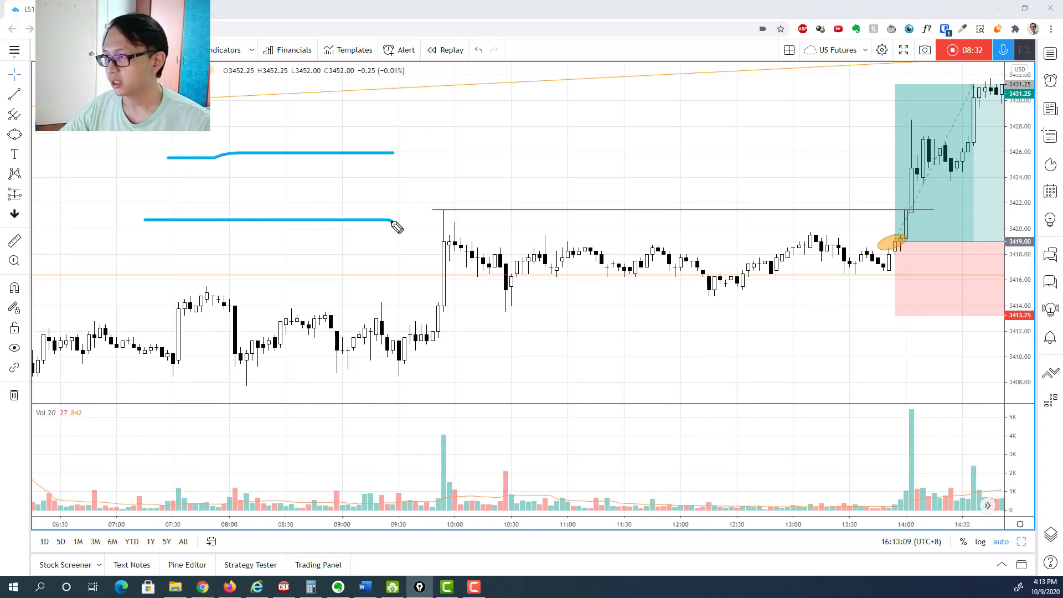
pyautogui.moveTo(185, 205)
pyautogui.mouseDown()
pyautogui.moveTo(267, 174)
pyautogui.moveTo(287, 154)
pyautogui.mouseUp()
pyautogui.moveTo(293, 160)
pyautogui.mouseDown()
pyautogui.moveTo(320, 127)
pyautogui.moveTo(325, 153)
pyautogui.mouseUp()
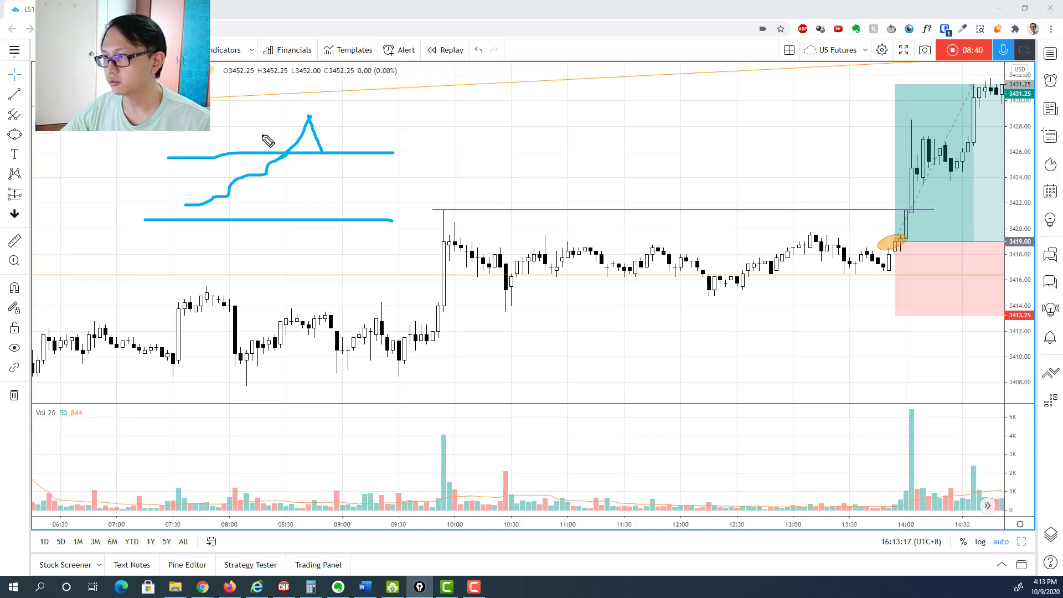
# Mark the approach, boxed pullback and resistance line of the schematic with arrows, then clear the pen marks.
pyautogui.moveTo(261, 134)
pyautogui.mouseDown()
pyautogui.moveTo(261, 147)
pyautogui.moveTo(269, 143)
pyautogui.mouseUp()
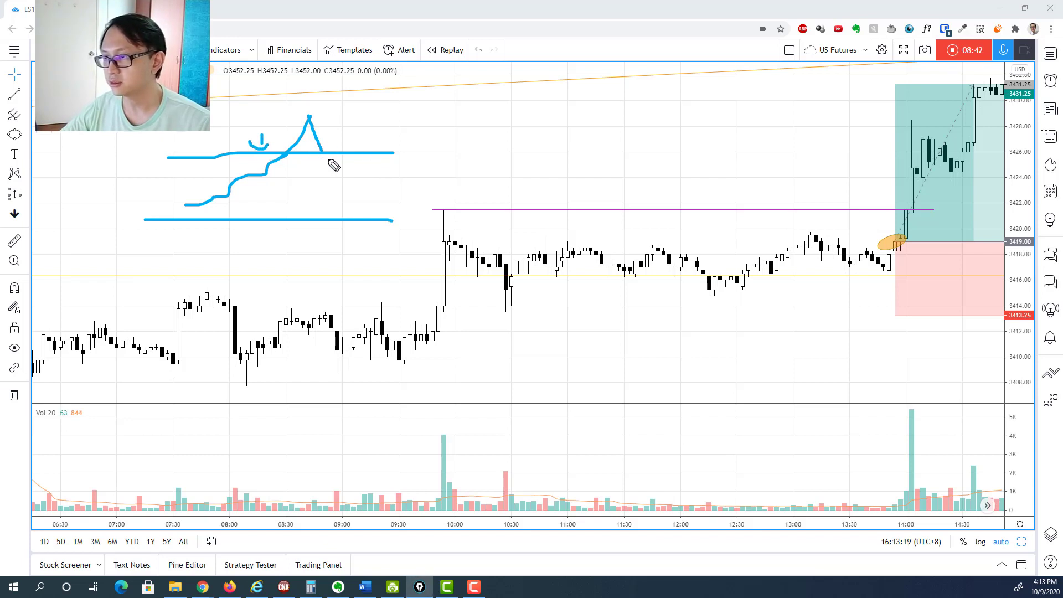
pyautogui.moveTo(321, 197)
pyautogui.mouseDown()
pyautogui.moveTo(326, 154)
pyautogui.moveTo(340, 175)
pyautogui.moveTo(349, 123)
pyautogui.moveTo(325, 162)
pyautogui.moveTo(345, 145)
pyautogui.moveTo(314, 142)
pyautogui.mouseUp()
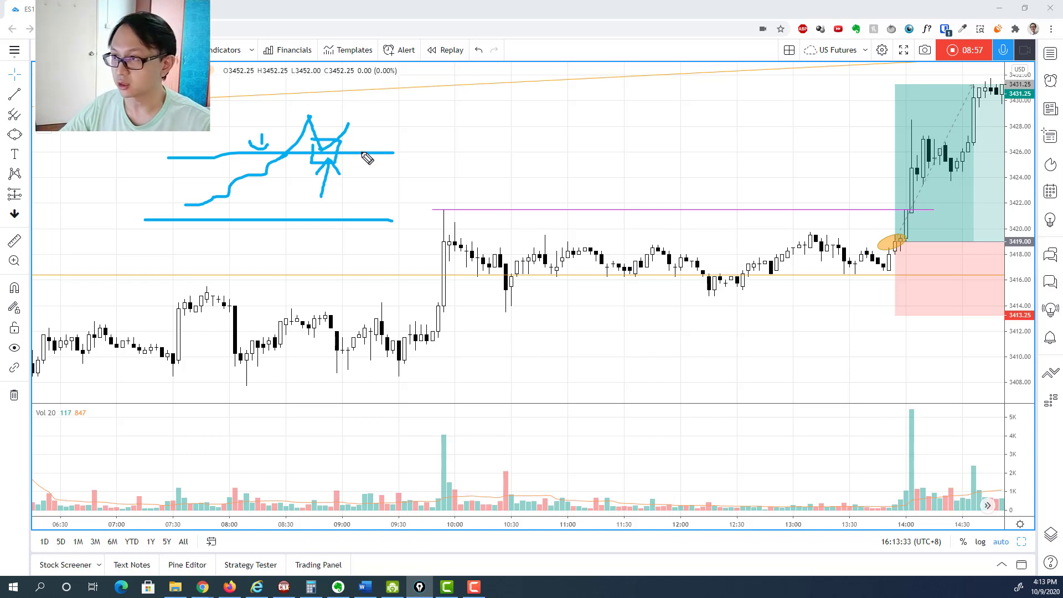
pyautogui.moveTo(440, 121)
pyautogui.mouseDown()
pyautogui.moveTo(401, 141)
pyautogui.moveTo(409, 145)
pyautogui.mouseUp()
pyautogui.click(396, 131)
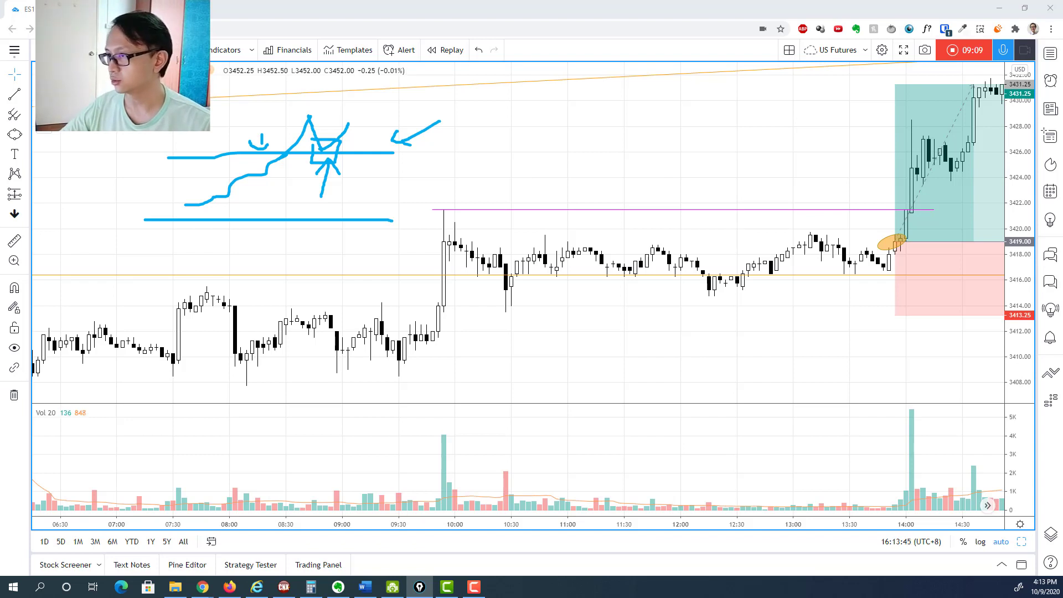
pyautogui.press('Escape')
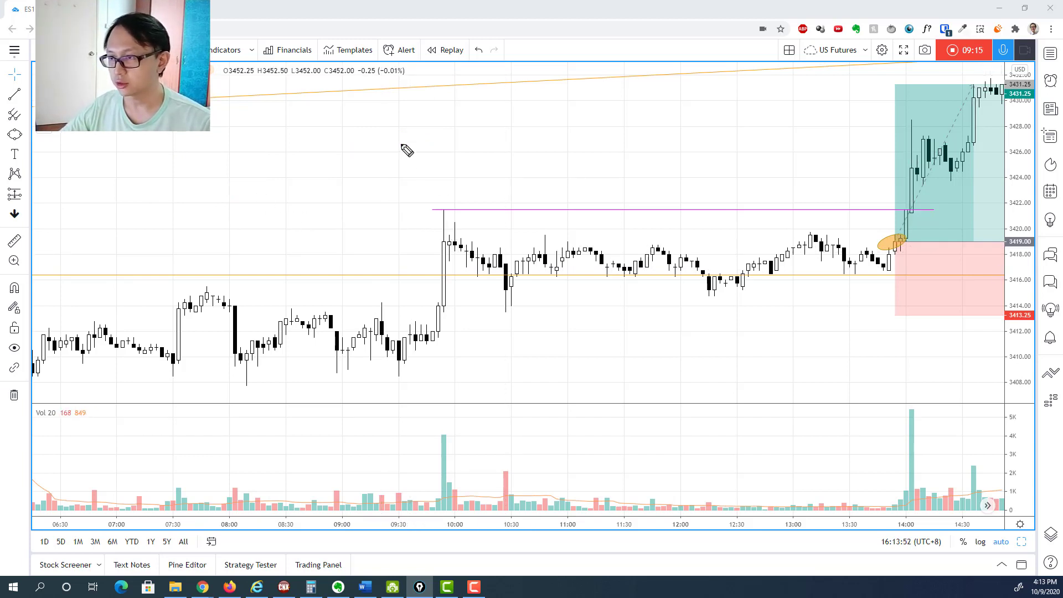
# Draw a pen line along the broken resistance, with arrows to the breakout candle and to the pullback that retests the line.
pyautogui.moveTo(397, 136)
pyautogui.mouseDown()
pyautogui.moveTo(410, 196)
pyautogui.moveTo(438, 229)
pyautogui.moveTo(430, 240)
pyautogui.mouseUp()
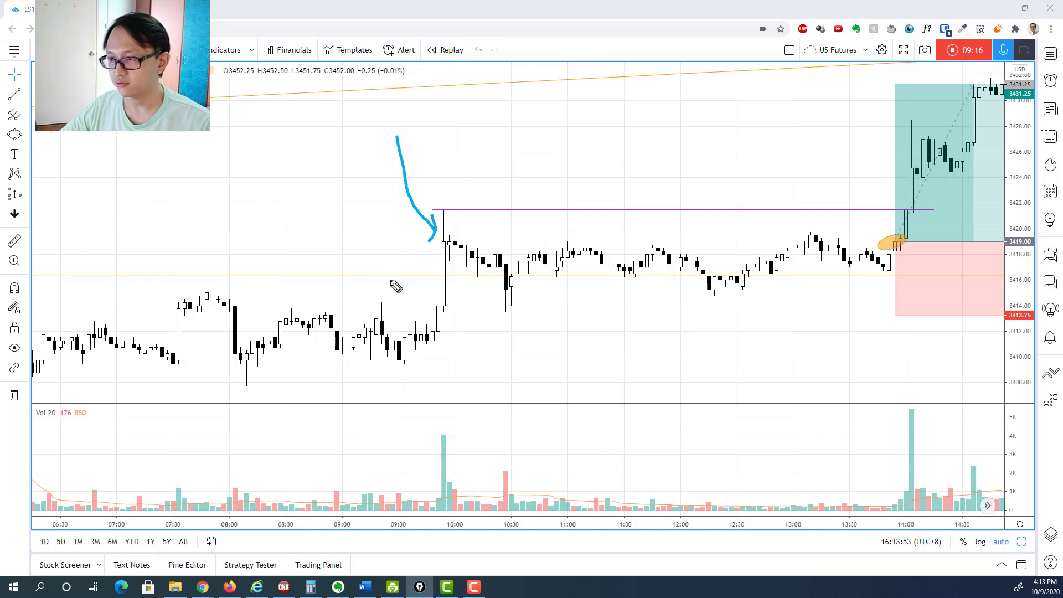
pyautogui.moveTo(238, 270); pyautogui.dragTo(569, 274)
pyautogui.moveTo(447, 210); pyautogui.dragTo(475, 246)
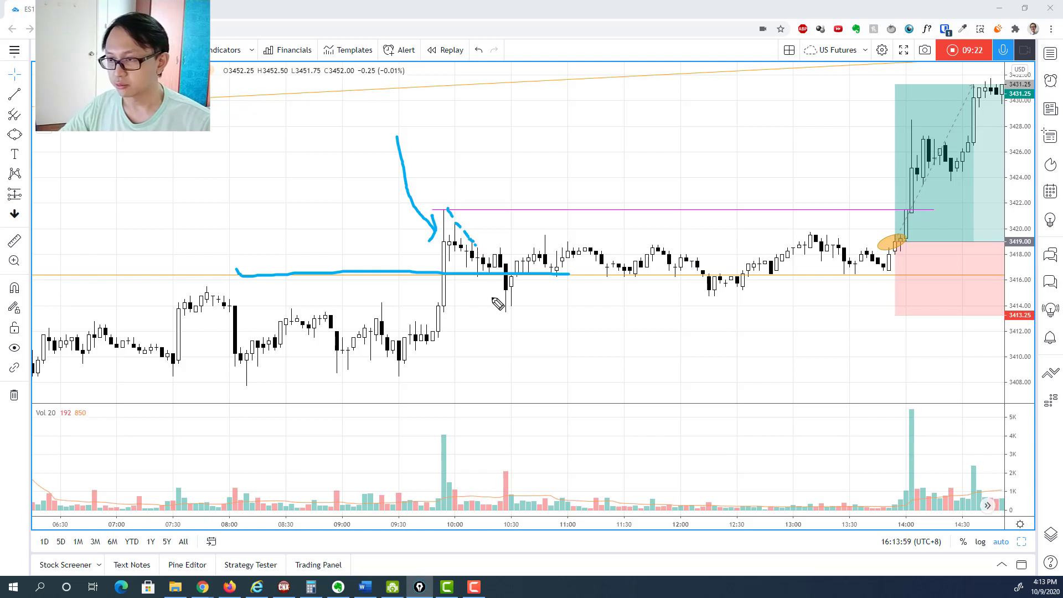
pyautogui.moveTo(474, 286); pyautogui.dragTo(467, 338)
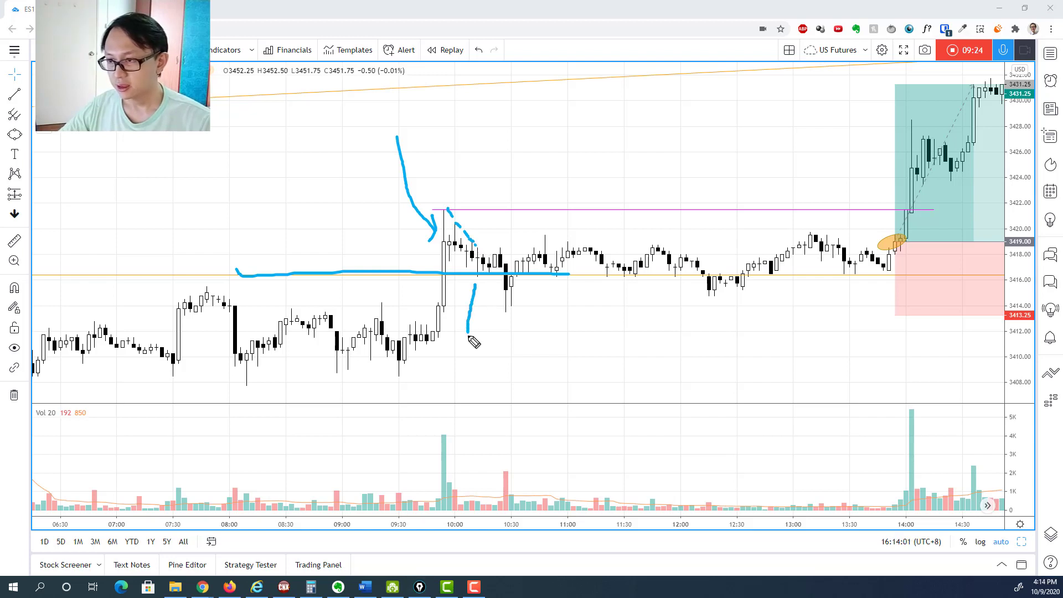
pyautogui.moveTo(461, 292); pyautogui.dragTo(474, 285)
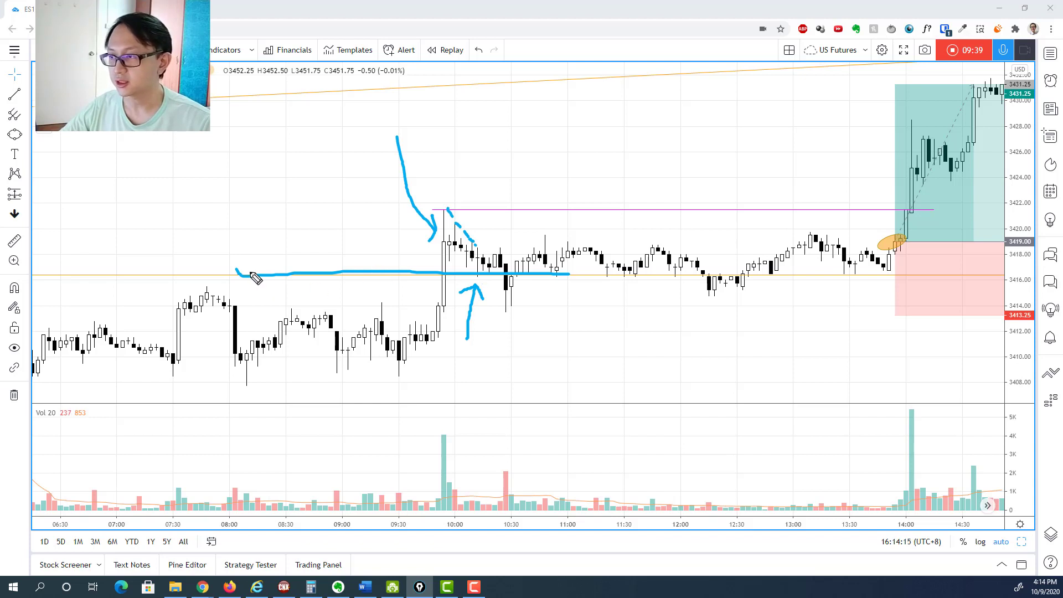
# Circle the start of the resistance line, and mark the pullback level and the drop to the 10:30 low with pen strokes.
pyautogui.moveTo(257, 276)
pyautogui.mouseDown()
pyautogui.moveTo(224, 274)
pyautogui.moveTo(243, 268)
pyautogui.mouseUp()
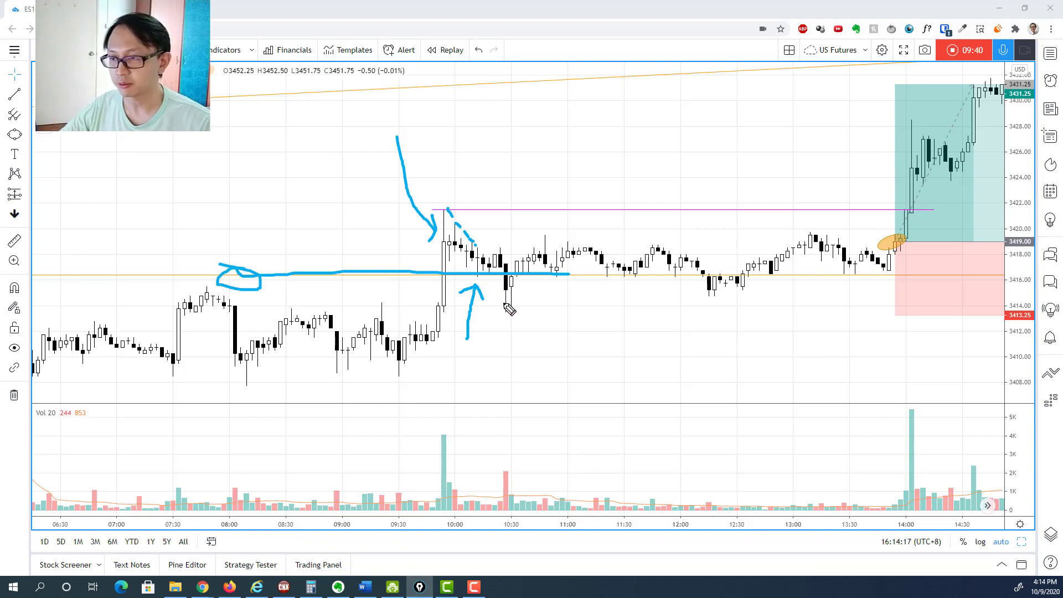
pyautogui.moveTo(506, 305); pyautogui.dragTo(493, 298)
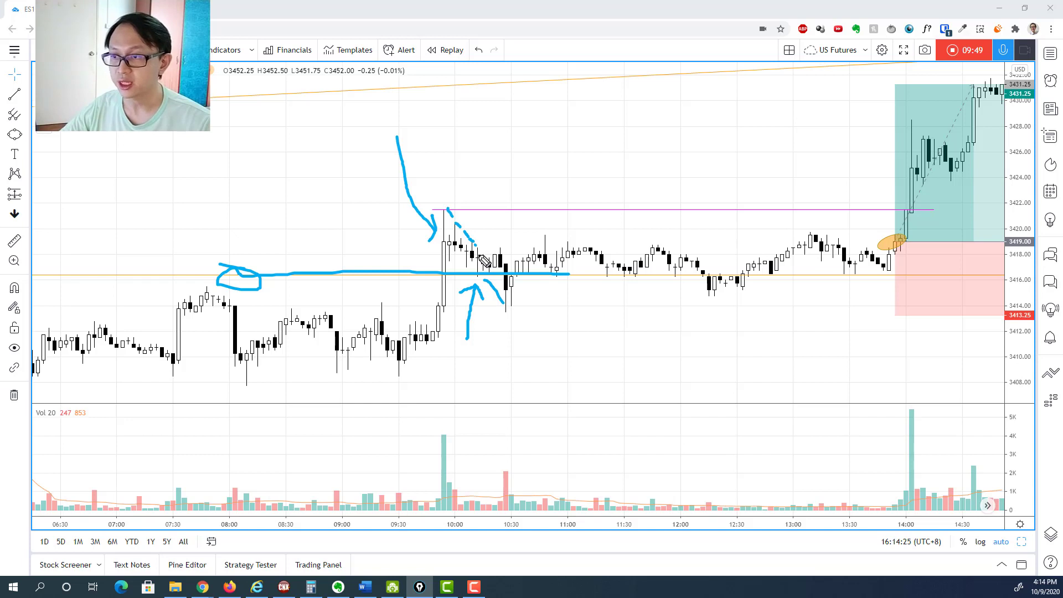
pyautogui.moveTo(474, 258); pyautogui.dragTo(504, 257)
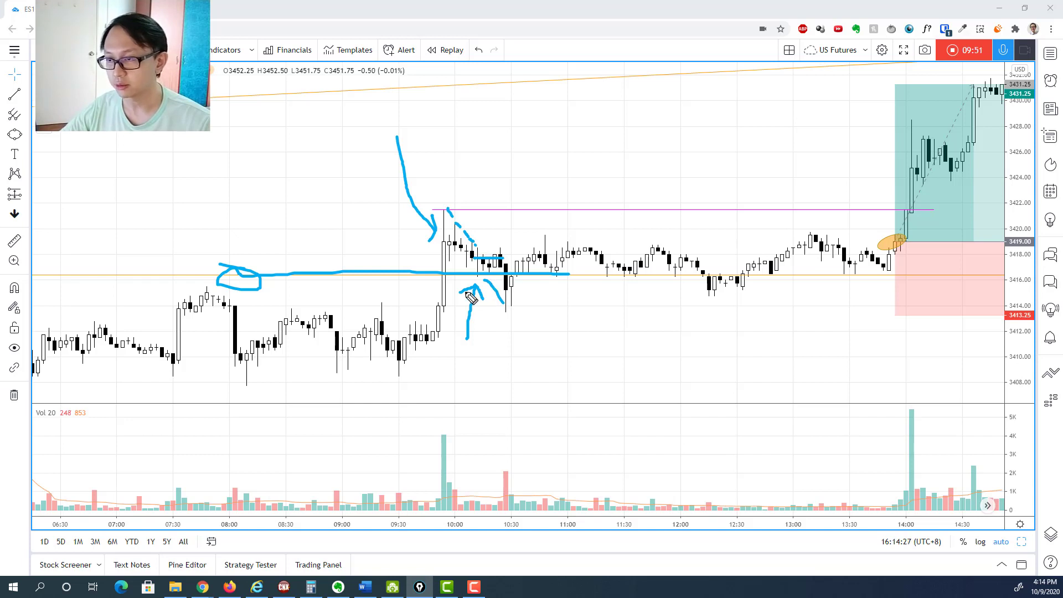
pyautogui.moveTo(491, 298)
pyautogui.mouseDown()
pyautogui.moveTo(525, 312)
pyautogui.moveTo(539, 304)
pyautogui.moveTo(515, 316)
pyautogui.mouseUp()
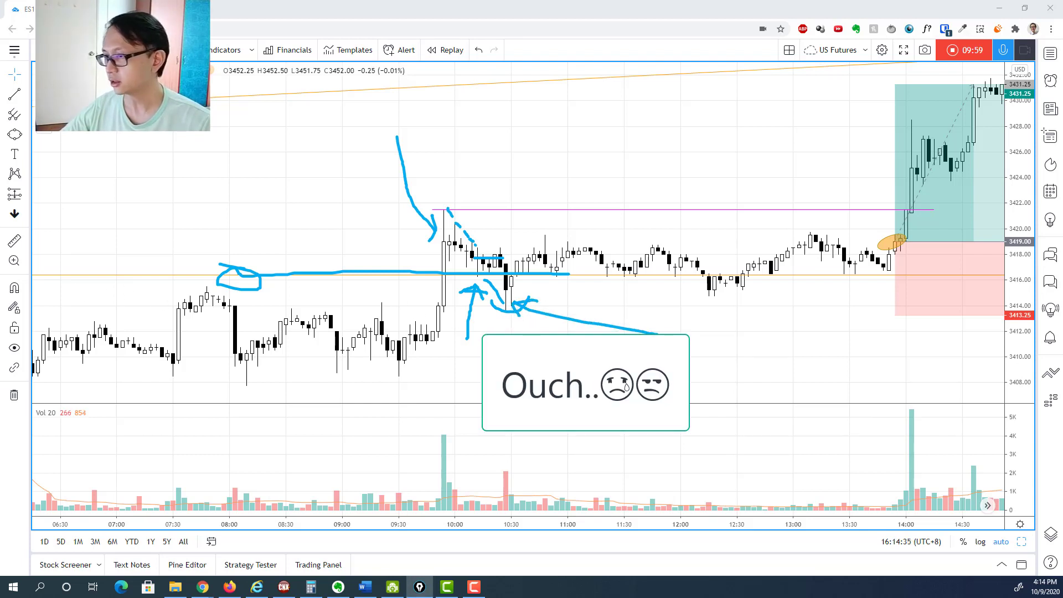
# Clear the pen marks and draw a rising arrow to the first pullback low after the breakout.
pyautogui.press('e')
pyautogui.moveTo(475, 288); pyautogui.dragTo(464, 298)
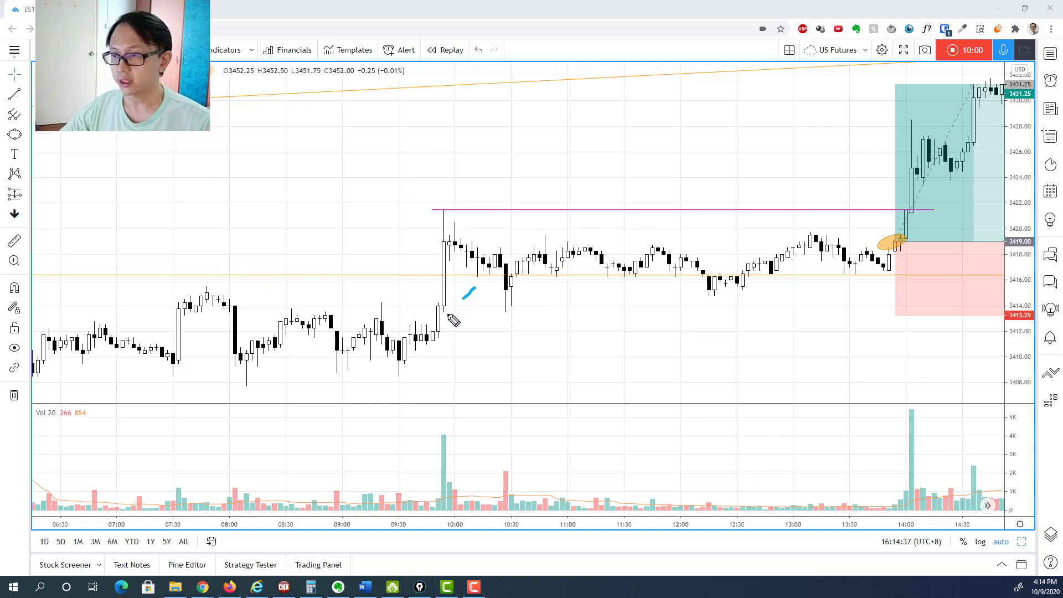
pyautogui.moveTo(391, 344)
pyautogui.mouseDown()
pyautogui.moveTo(441, 325)
pyautogui.moveTo(477, 292)
pyautogui.mouseUp()
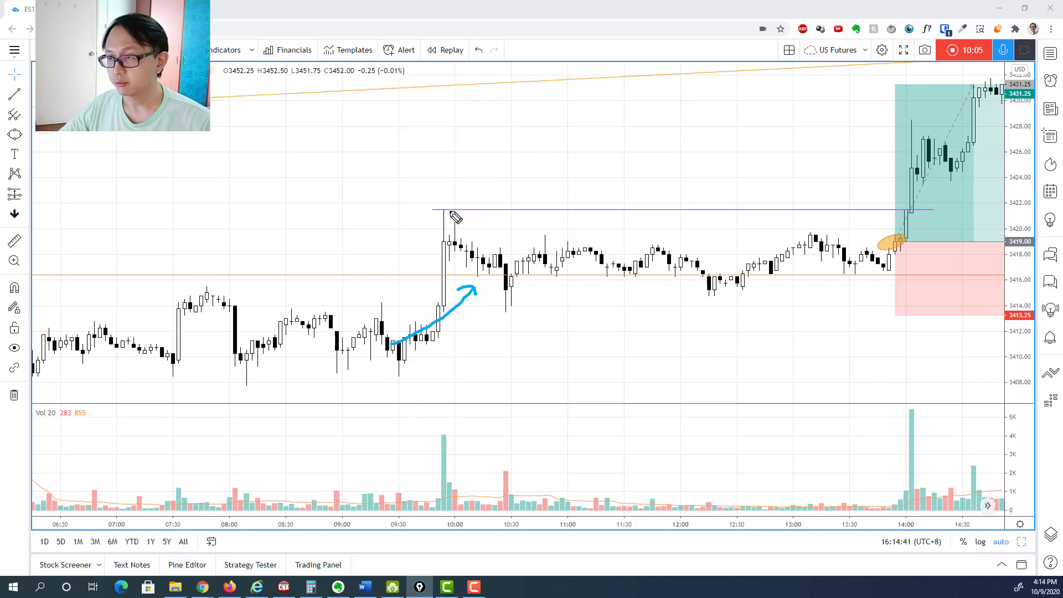
# Outline the first pullback after the breakout with two falling pen lines and an arrow to its low, then clear the pen marks.
pyautogui.moveTo(444, 209)
pyautogui.mouseDown()
pyautogui.moveTo(484, 259)
pyautogui.moveTo(468, 275)
pyautogui.moveTo(499, 332)
pyautogui.mouseUp()
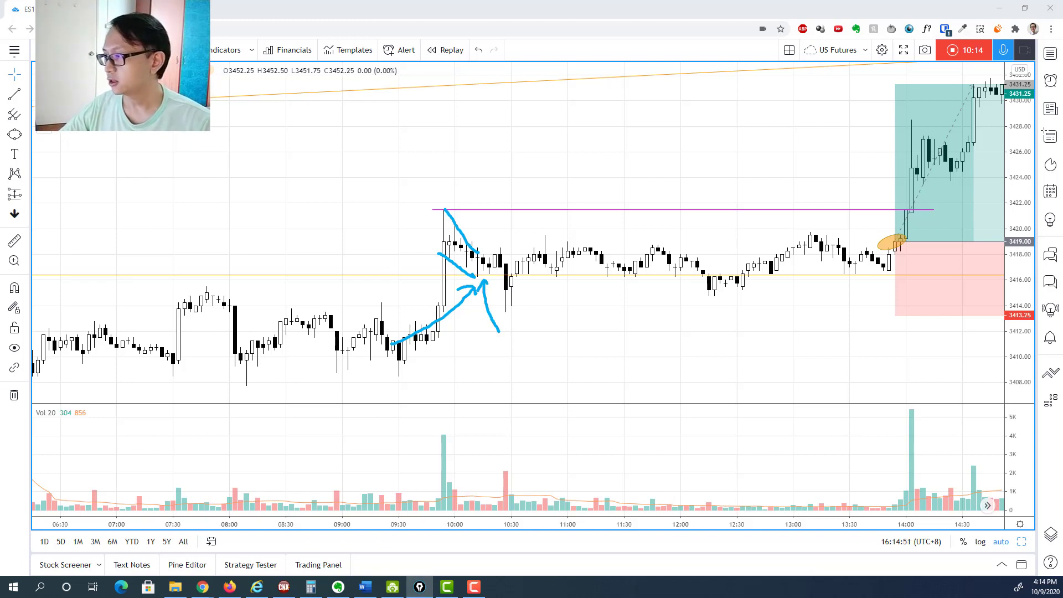
pyautogui.press('e')
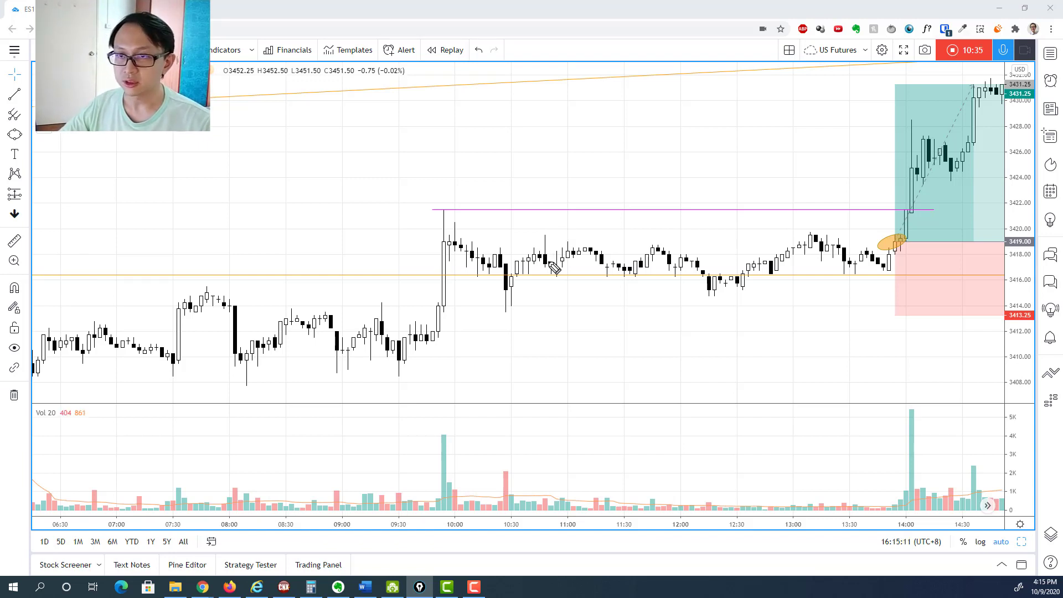
# Draw pen strokes beside the 10:00 breakout, a falling line over the shrinking volume bars, and a short mark under the 12:15 low.
pyautogui.moveTo(470, 155); pyautogui.dragTo(502, 202)
pyautogui.moveTo(358, 310); pyautogui.dragTo(440, 283)
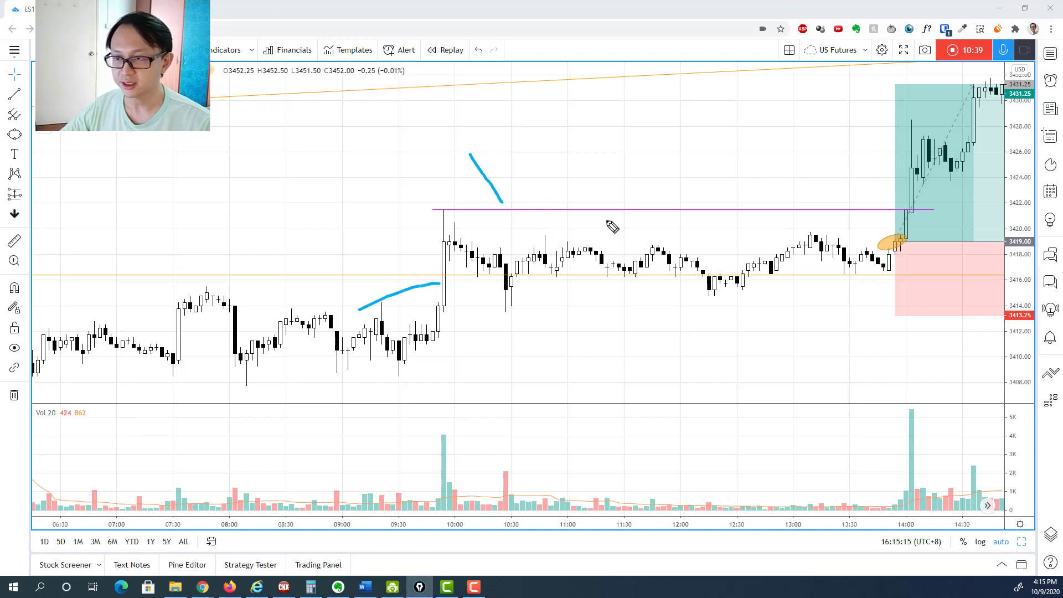
pyautogui.moveTo(477, 453); pyautogui.dragTo(672, 481)
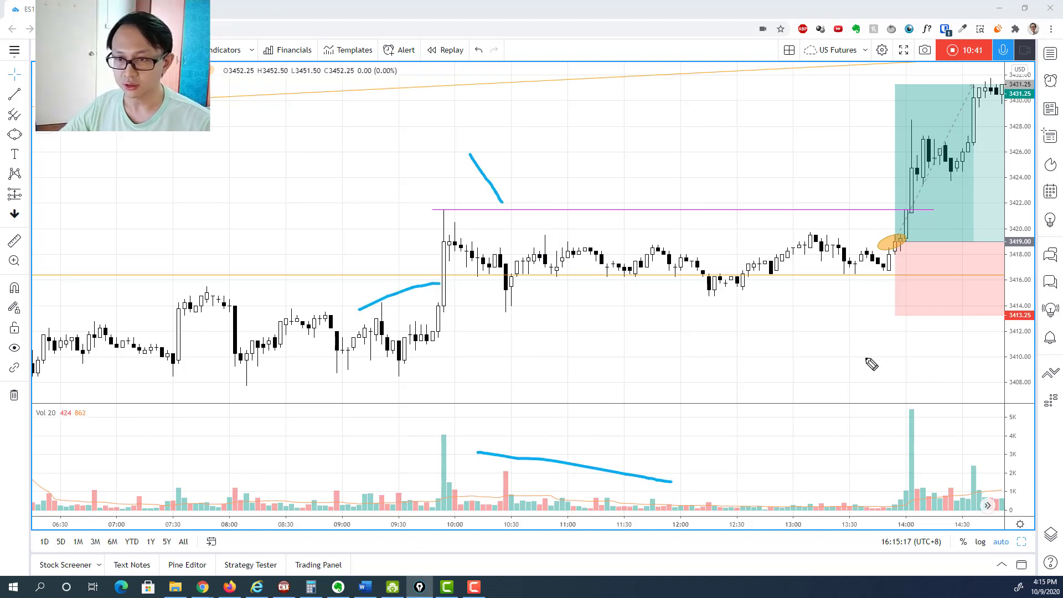
pyautogui.moveTo(727, 306); pyautogui.dragTo(718, 309)
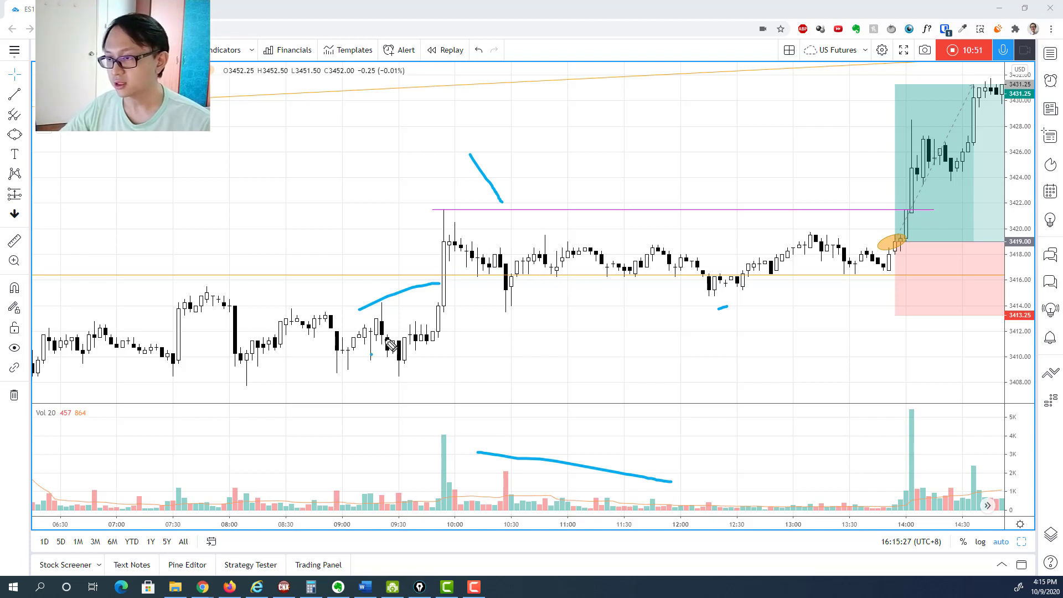
# Trace the rise into the 10:00 breakout and the falling channel down to the 10:30 low, then clear the pen marks.
pyautogui.moveTo(370, 357)
pyautogui.mouseDown()
pyautogui.moveTo(449, 219)
pyautogui.moveTo(526, 273)
pyautogui.mouseUp()
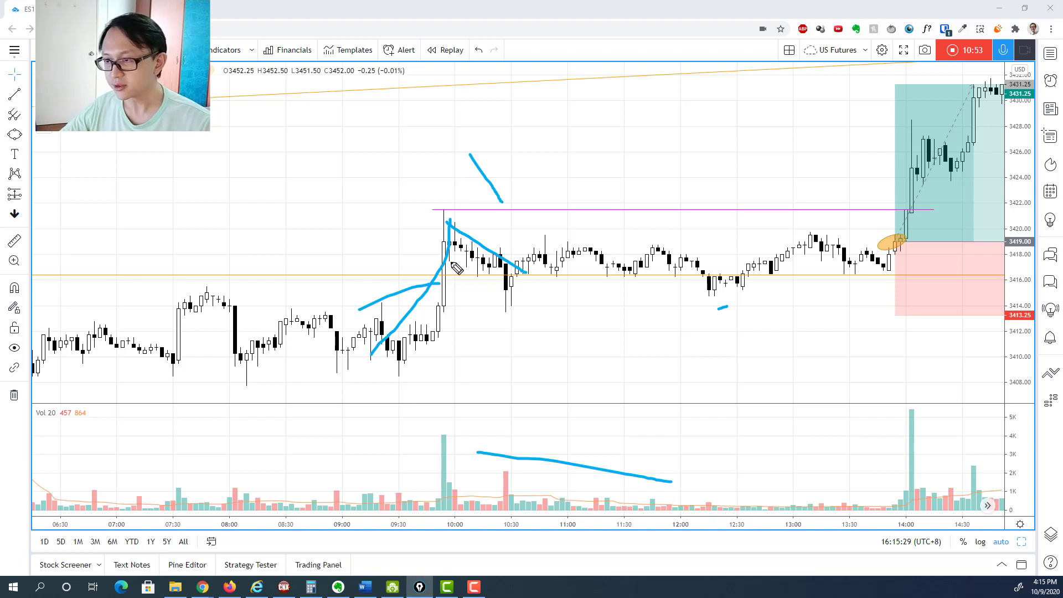
pyautogui.moveTo(450, 260); pyautogui.dragTo(515, 302)
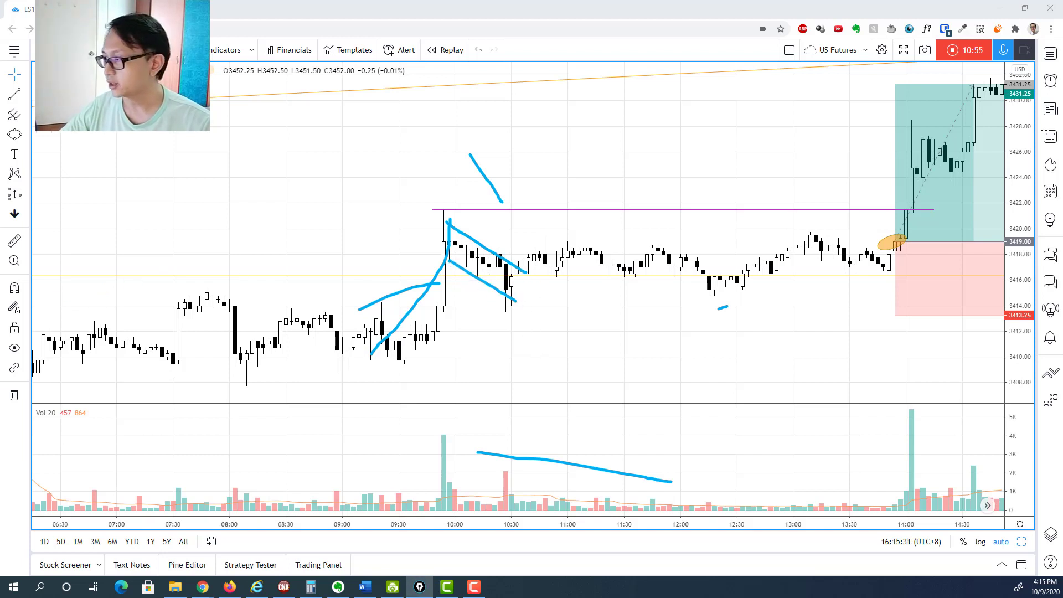
pyautogui.hotkey('ctrl', 'shift', 'c')
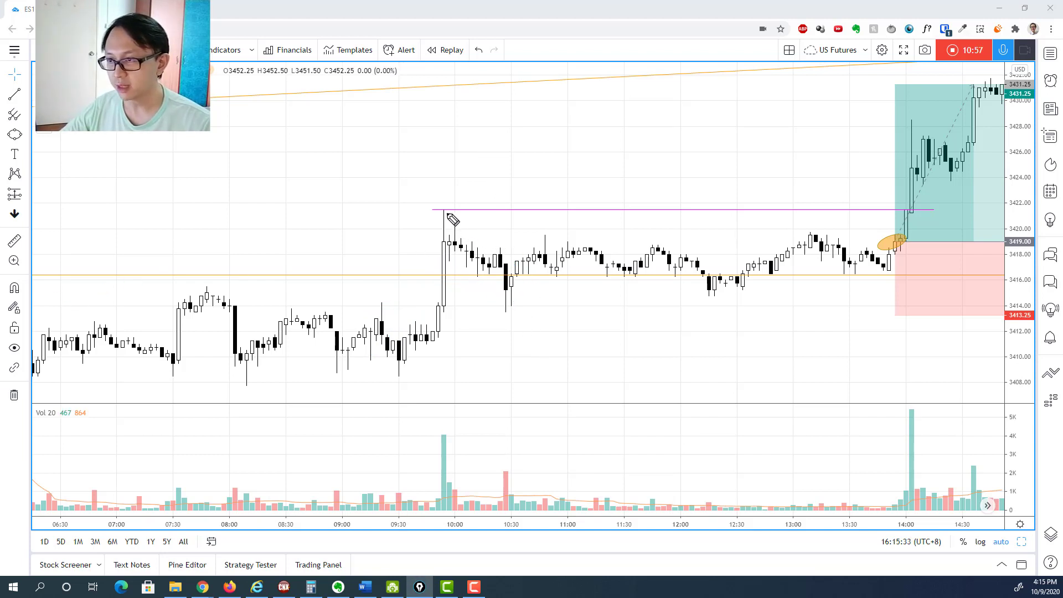
# Draw a falling line from the breakout high with arrows to it, and mark the 10:30 low and the volume at 10:30 and 14:00.
pyautogui.moveTo(444, 210); pyautogui.dragTo(551, 281)
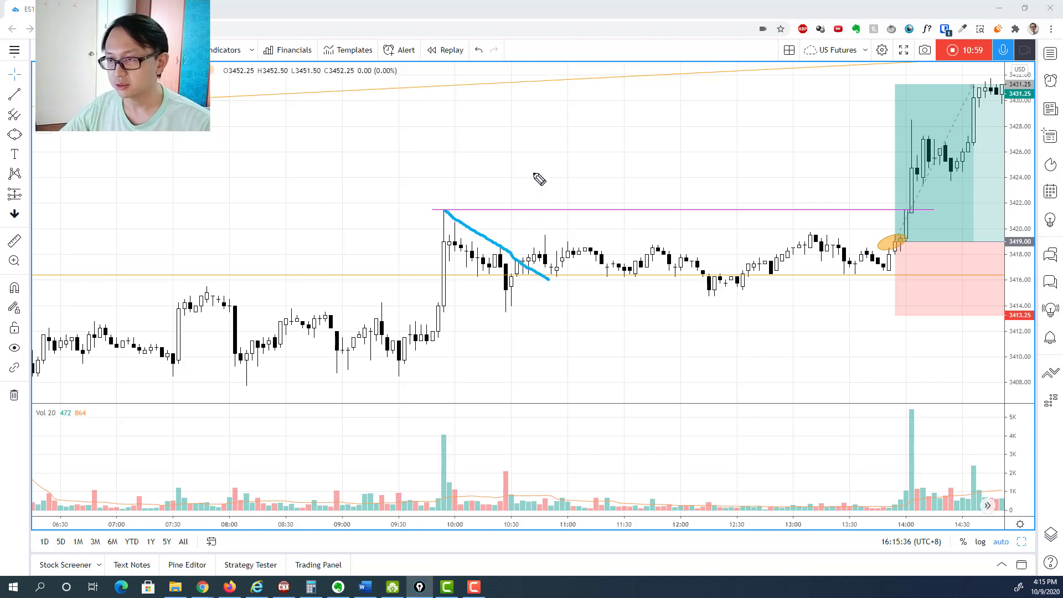
pyautogui.moveTo(532, 174)
pyautogui.mouseDown()
pyautogui.moveTo(495, 236)
pyautogui.moveTo(488, 222)
pyautogui.moveTo(529, 250)
pyautogui.moveTo(537, 244)
pyautogui.mouseUp()
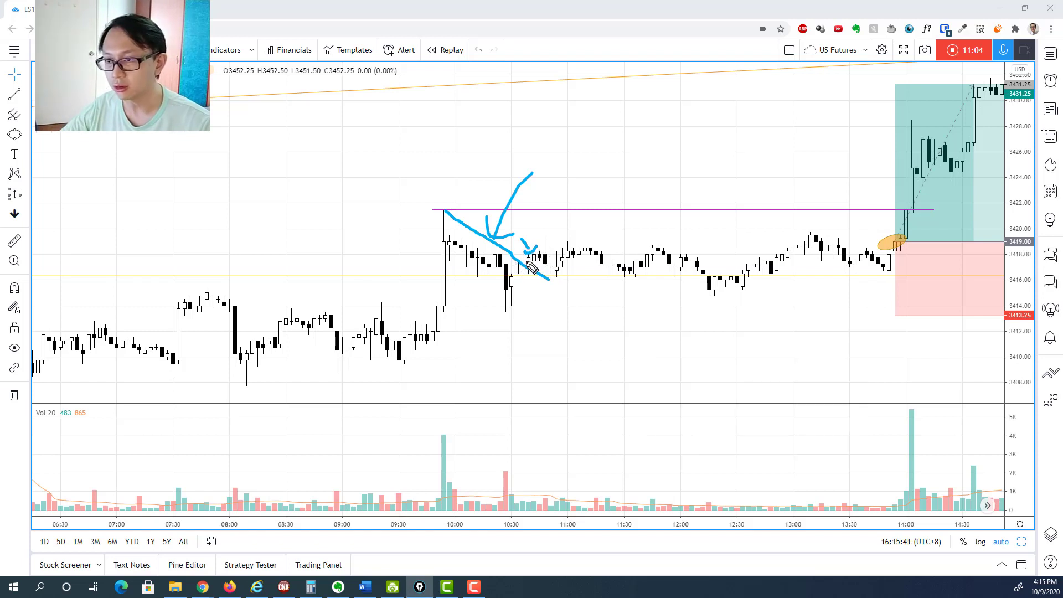
pyautogui.moveTo(483, 315)
pyautogui.mouseDown()
pyautogui.moveTo(498, 326)
pyautogui.moveTo(537, 299)
pyautogui.moveTo(522, 346)
pyautogui.moveTo(515, 315)
pyautogui.mouseUp()
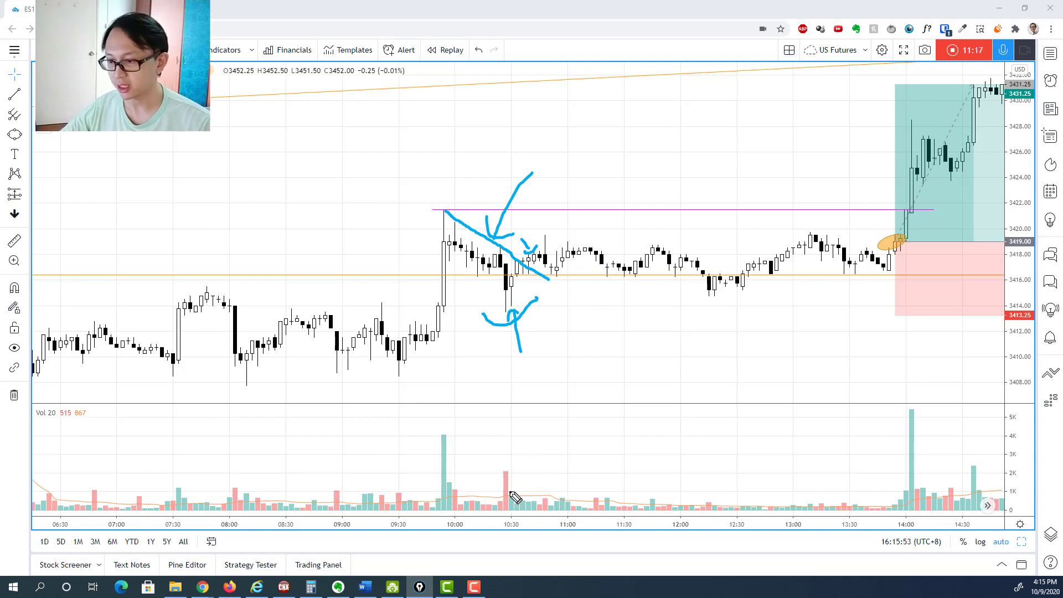
pyautogui.moveTo(509, 493); pyautogui.dragTo(504, 532)
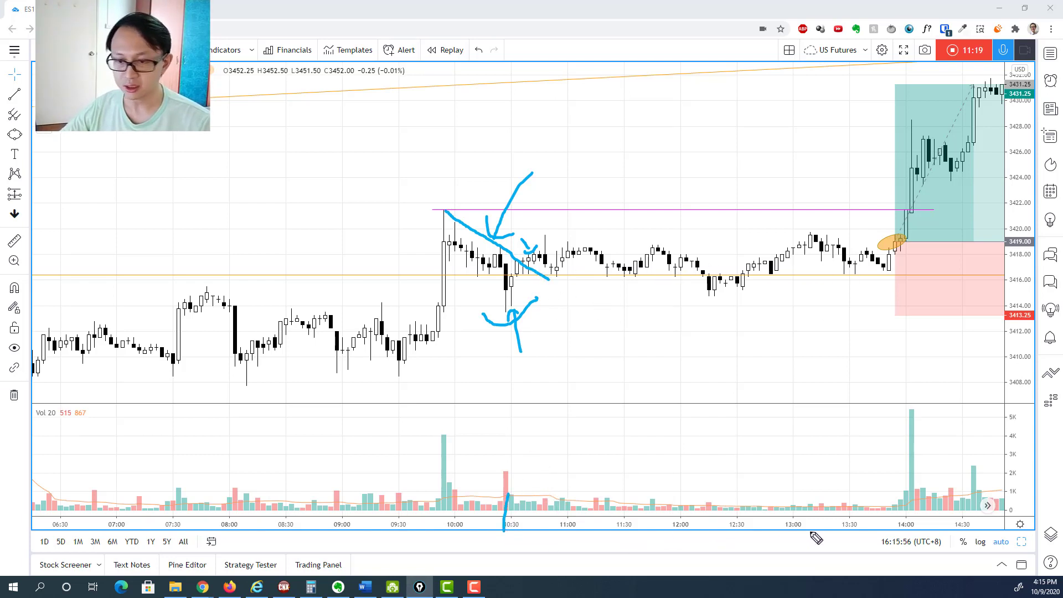
pyautogui.moveTo(920, 497); pyautogui.dragTo(920, 549)
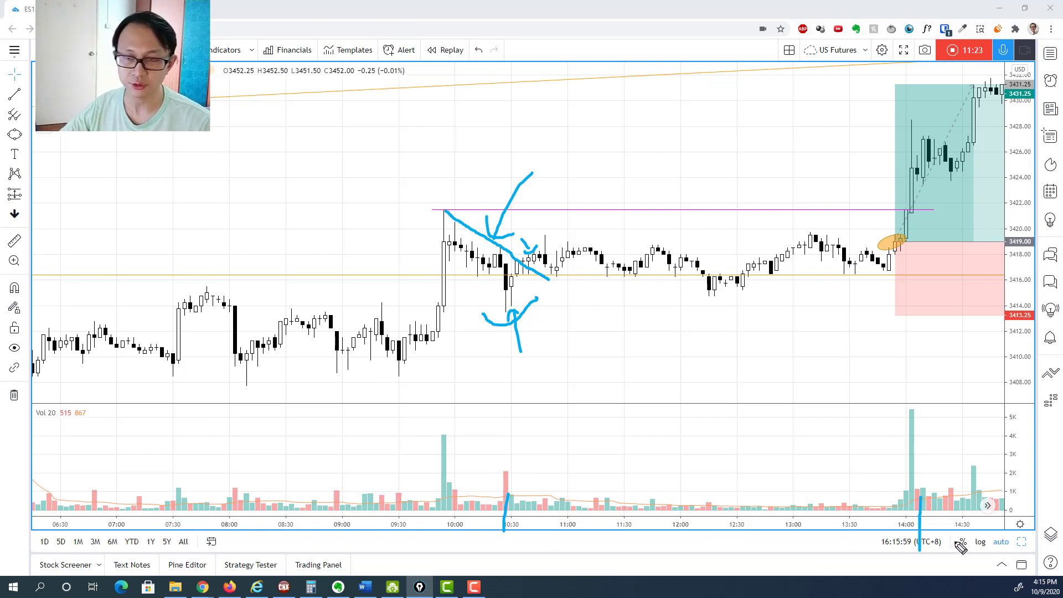
# Trace the support under the trading range, add arrows to the trade's profit zone and the magenta resistance line, then clear the pen marks.
pyautogui.click(485, 282)
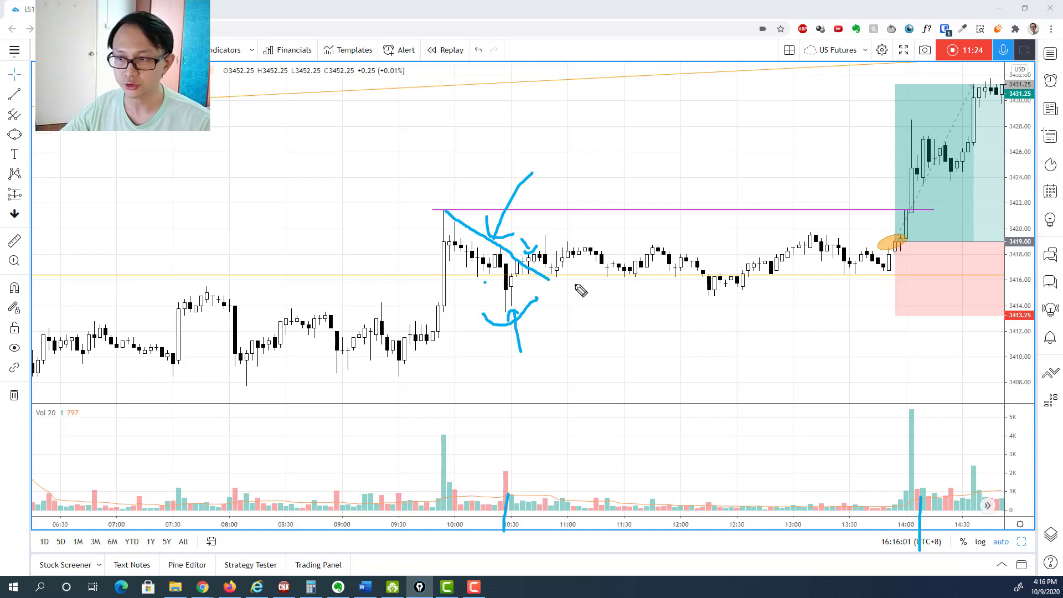
pyautogui.moveTo(577, 290)
pyautogui.mouseDown()
pyautogui.moveTo(778, 305)
pyautogui.moveTo(872, 300)
pyautogui.mouseUp()
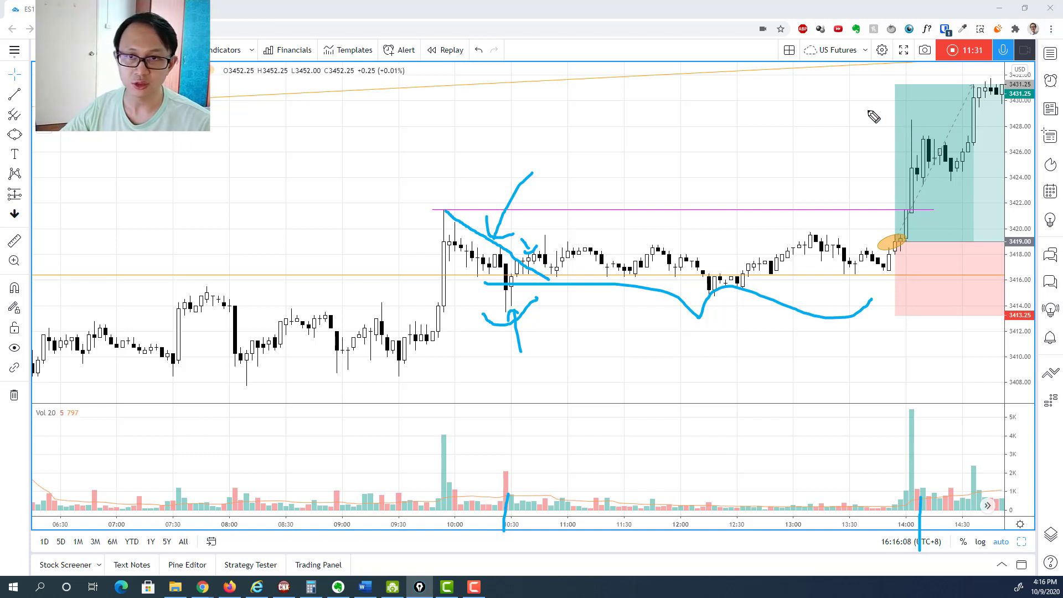
pyautogui.moveTo(810, 106)
pyautogui.mouseDown()
pyautogui.moveTo(922, 102)
pyautogui.moveTo(901, 119)
pyautogui.mouseUp()
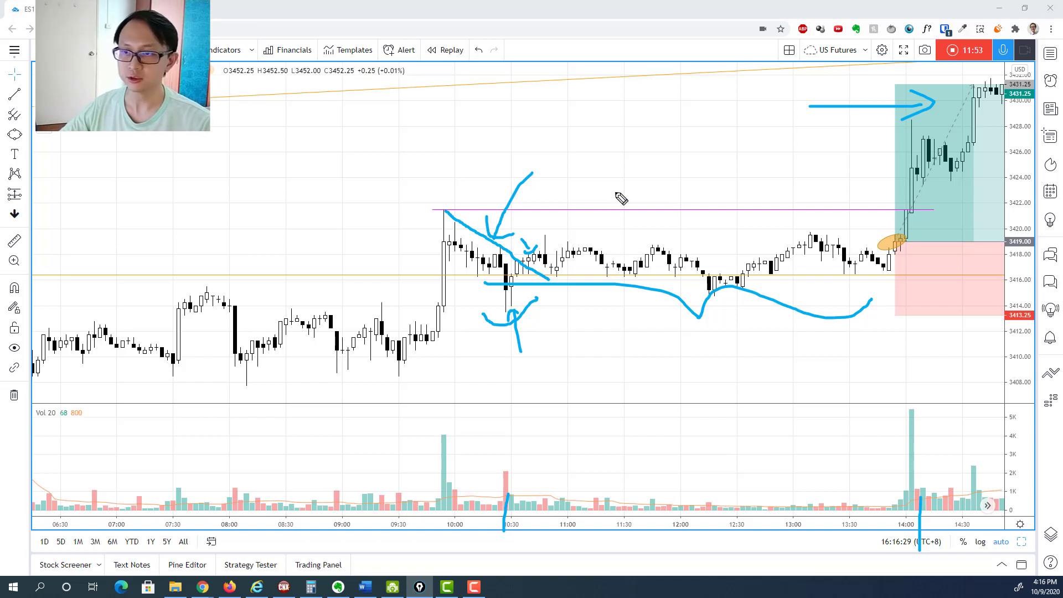
pyautogui.moveTo(634, 125)
pyautogui.mouseDown()
pyautogui.moveTo(602, 211)
pyautogui.moveTo(613, 219)
pyautogui.mouseUp()
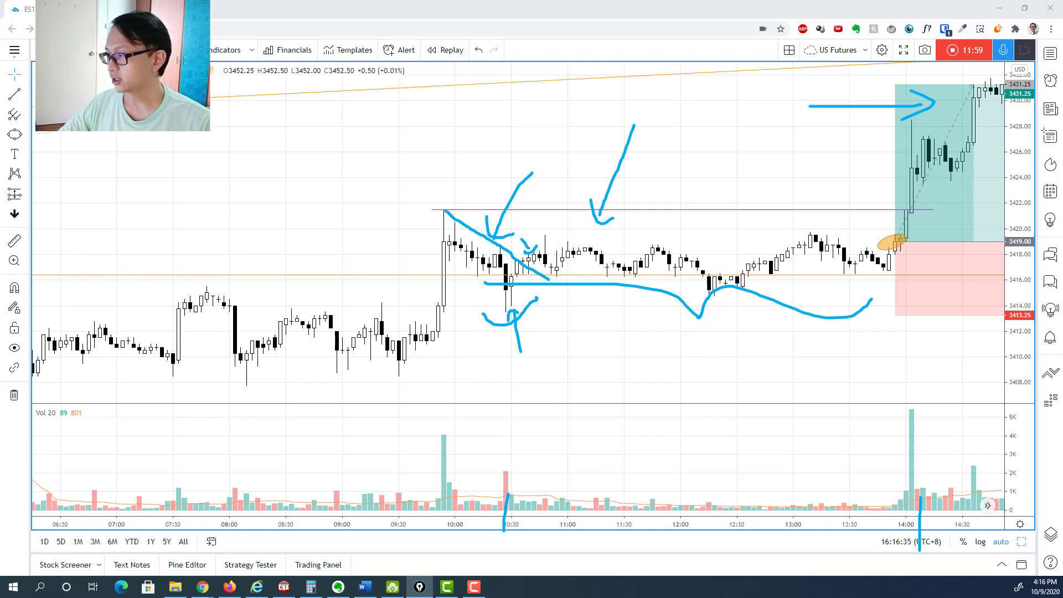
pyautogui.hotkey('ctrl', 'shift', 'c')
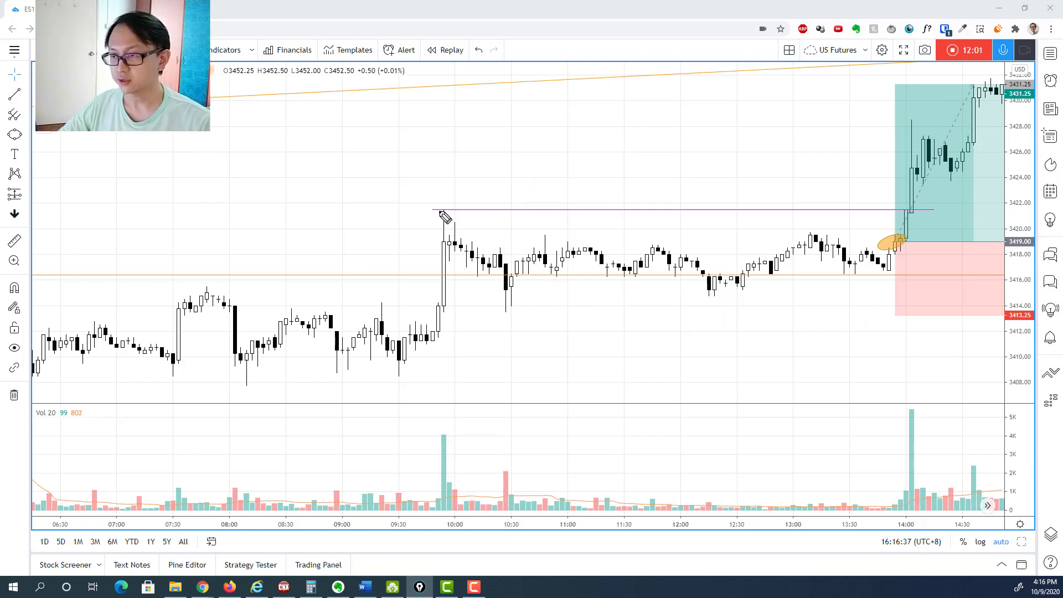
# Outline the pullback to the 10:30 low with a falling channel and an arrow to its upper line, then clear the pen marks.
pyautogui.moveTo(438, 211); pyautogui.dragTo(530, 267)
pyautogui.moveTo(435, 251); pyautogui.dragTo(535, 332)
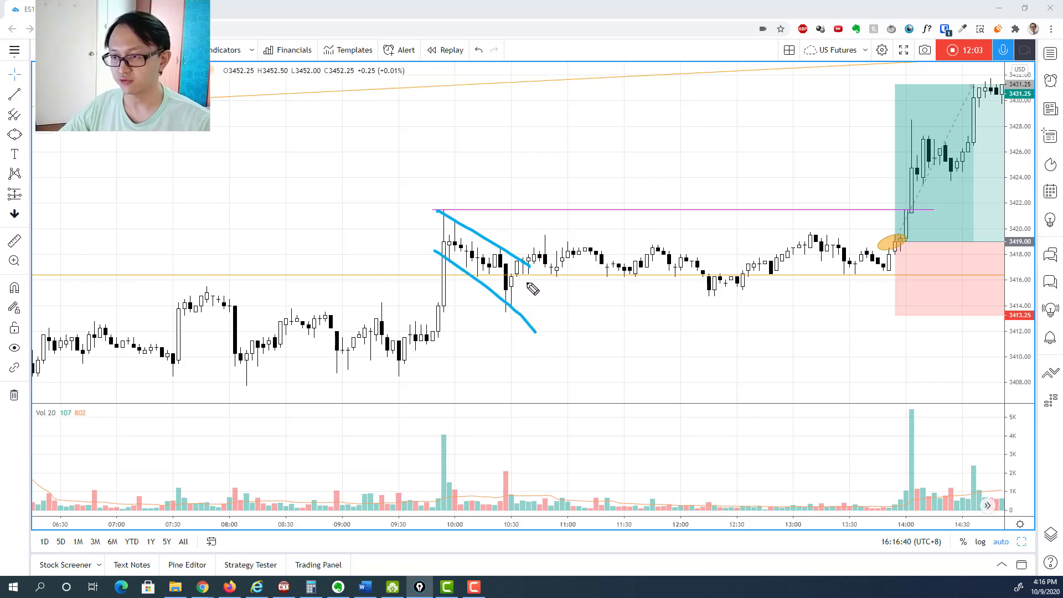
pyautogui.moveTo(537, 186); pyautogui.dragTo(505, 242)
pyautogui.press('e')
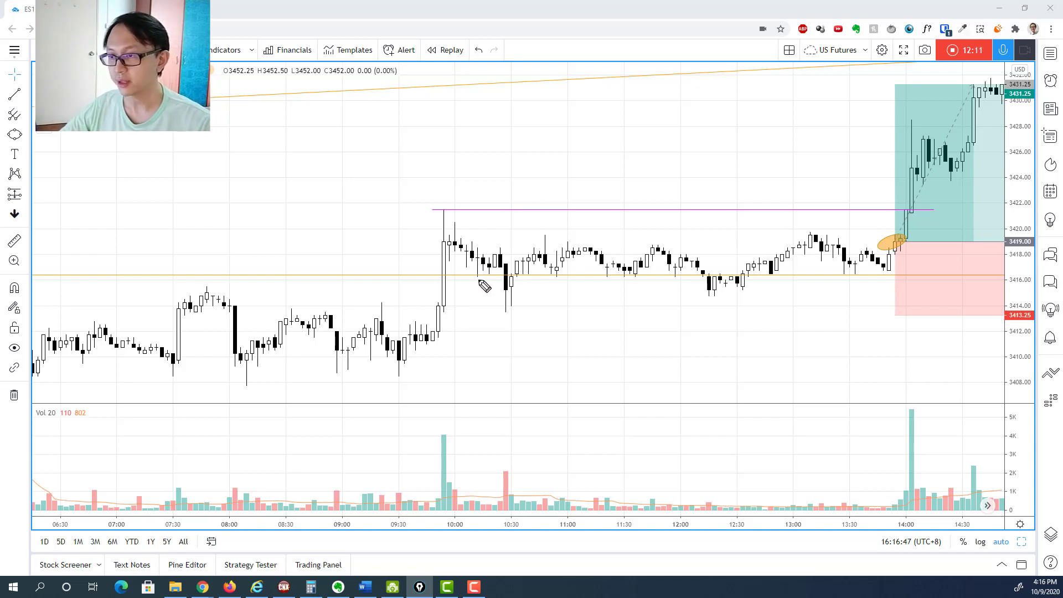
# Mark the first pullback low with an arrow, trace the drop to it, draw horizontal strokes along the orange support, then clear the marks.
pyautogui.moveTo(480, 288); pyautogui.dragTo(454, 327)
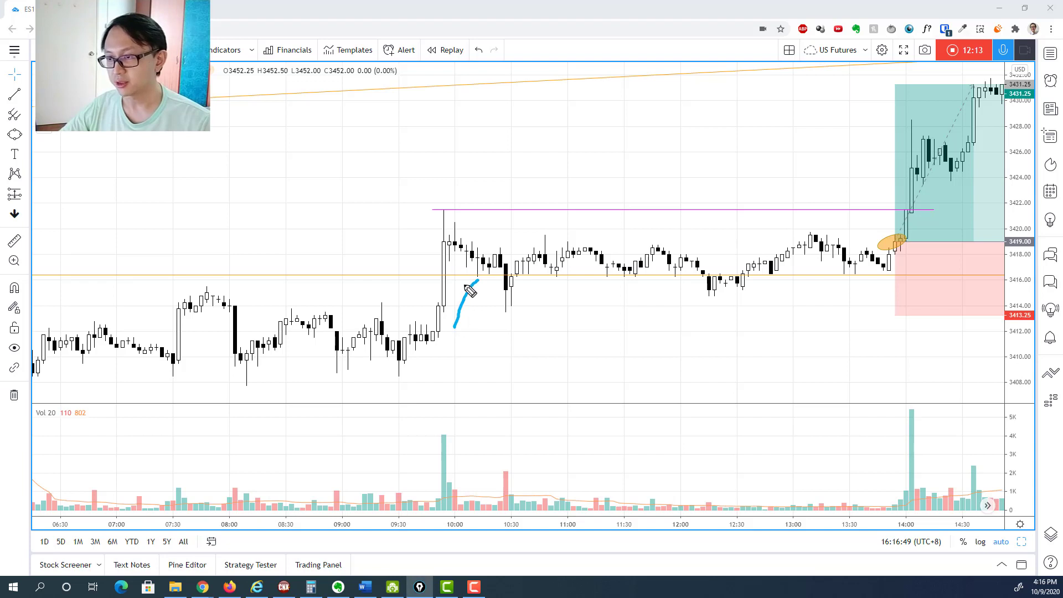
pyautogui.moveTo(460, 272); pyautogui.dragTo(489, 272)
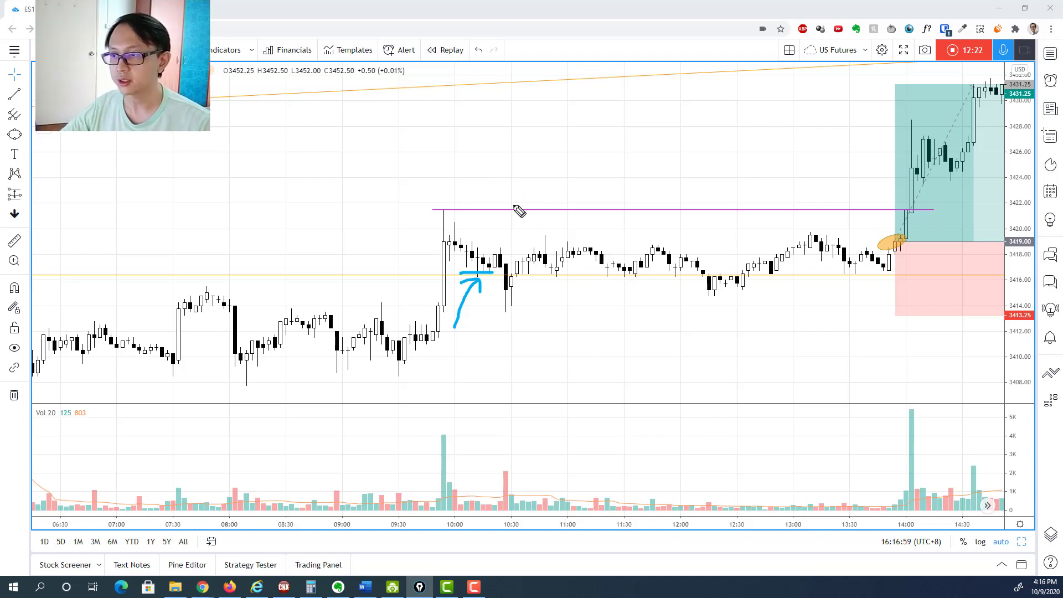
pyautogui.moveTo(443, 221); pyautogui.dragTo(490, 273)
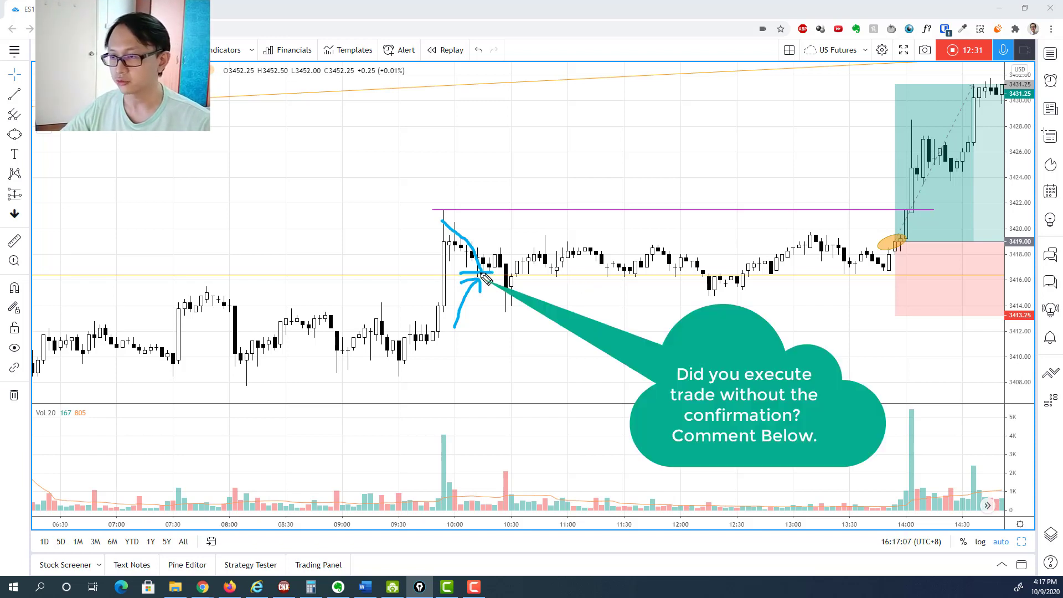
pyautogui.moveTo(344, 282); pyautogui.dragTo(536, 281)
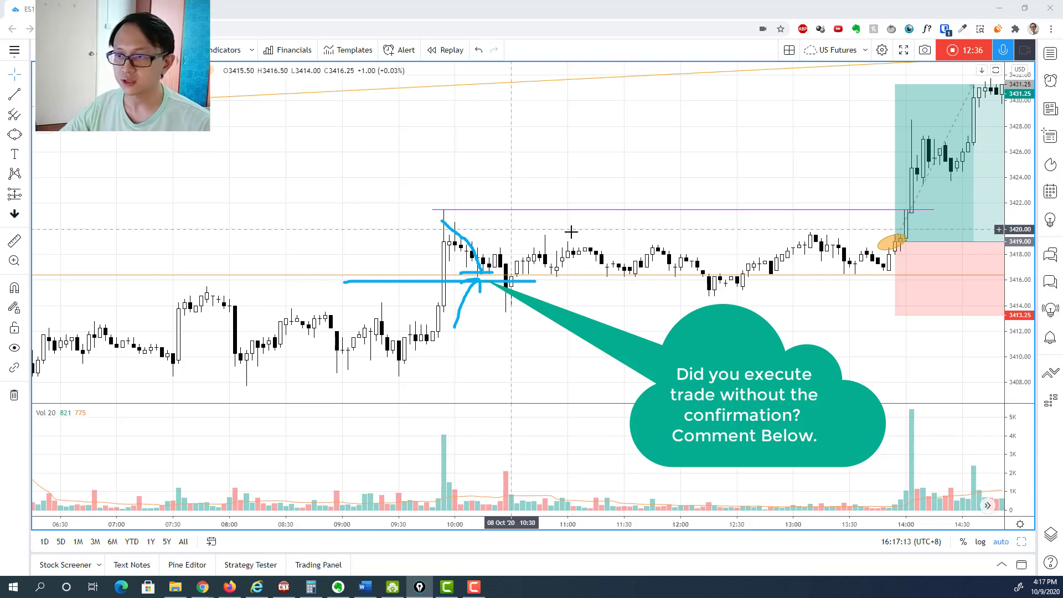
pyautogui.press('Escape')
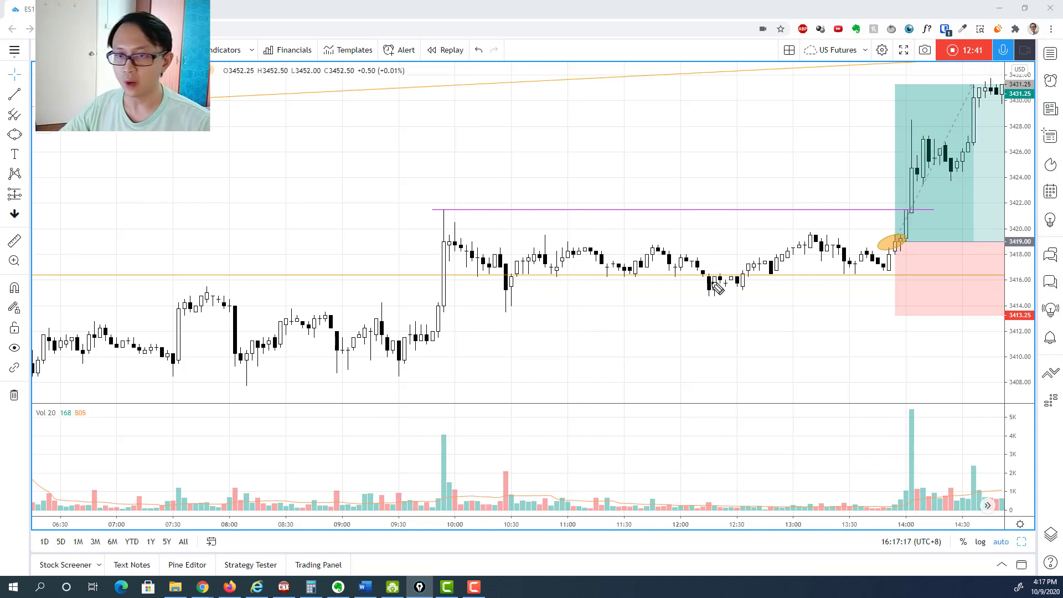
# Draw arrows to the highlighted trade entry and to the 14:00 break of the magenta resistance line, then clear the pen marks.
pyautogui.moveTo(958, 361)
pyautogui.mouseDown()
pyautogui.moveTo(916, 250)
pyautogui.moveTo(900, 249)
pyautogui.moveTo(898, 269)
pyautogui.mouseUp()
pyautogui.moveTo(770, 143)
pyautogui.mouseDown()
pyautogui.moveTo(861, 189)
pyautogui.moveTo(840, 212)
pyautogui.mouseUp()
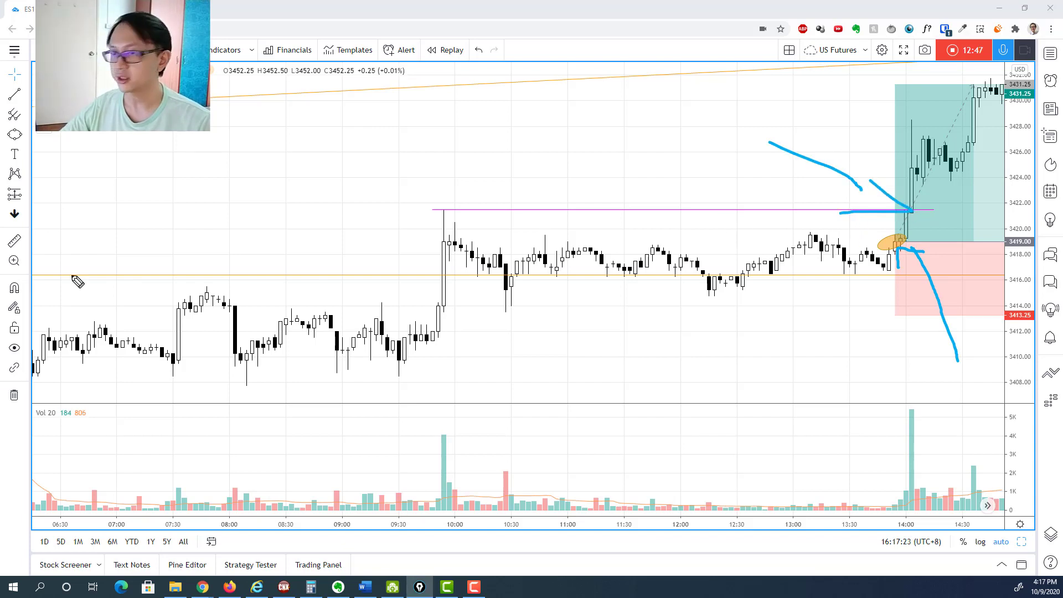
pyautogui.press('e')
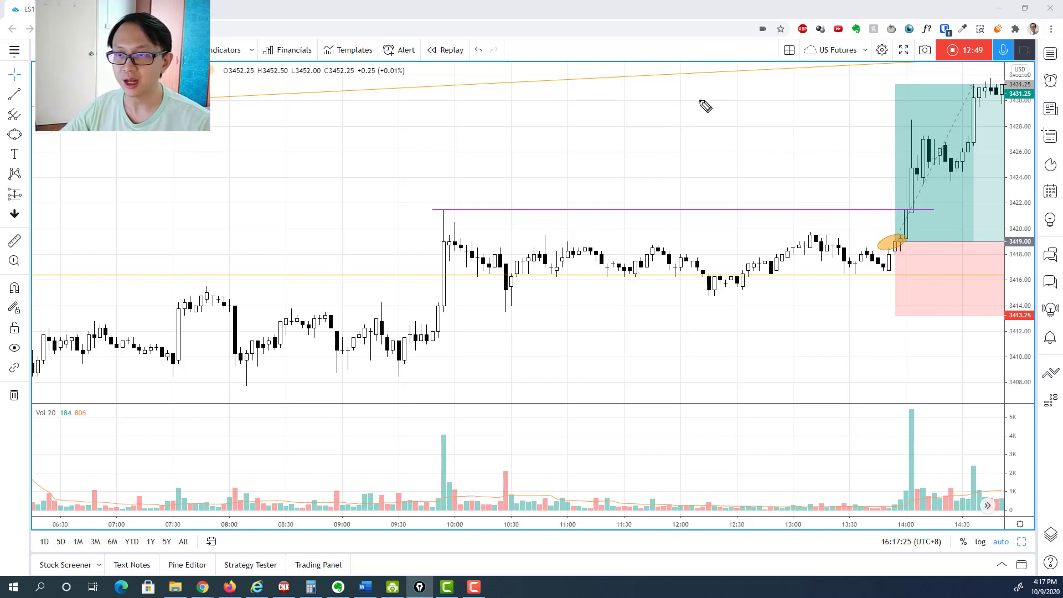
# Draw pen lines along the upper and lower boundaries of the 10:00 to 14:00 trading range, with an arrow to the resistance line.
pyautogui.moveTo(673, 112)
pyautogui.mouseDown()
pyautogui.moveTo(622, 210)
pyautogui.moveTo(686, 192)
pyautogui.mouseUp()
pyautogui.moveTo(444, 217); pyautogui.dragTo(919, 225)
pyautogui.moveTo(476, 302); pyautogui.dragTo(928, 315)
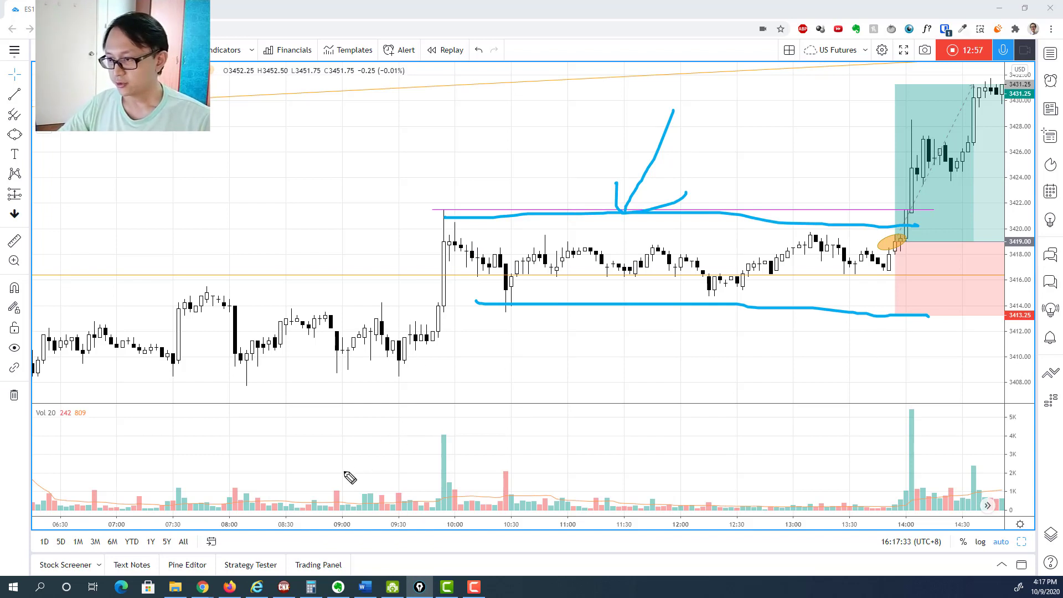
# Mark the volume spikes at 10:00 and 10:30, circle the pullback between them, and draw arrows to the breakout high and the 10:30 low.
pyautogui.moveTo(325, 477); pyautogui.dragTo(438, 441)
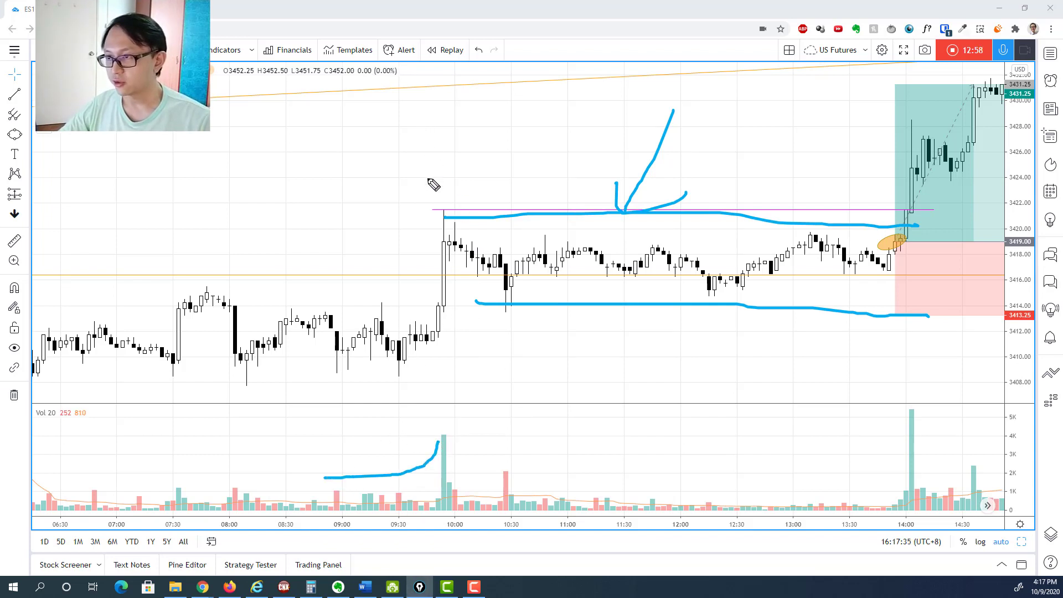
pyautogui.moveTo(420, 130)
pyautogui.mouseDown()
pyautogui.moveTo(428, 193)
pyautogui.moveTo(440, 200)
pyautogui.moveTo(449, 176)
pyautogui.mouseUp()
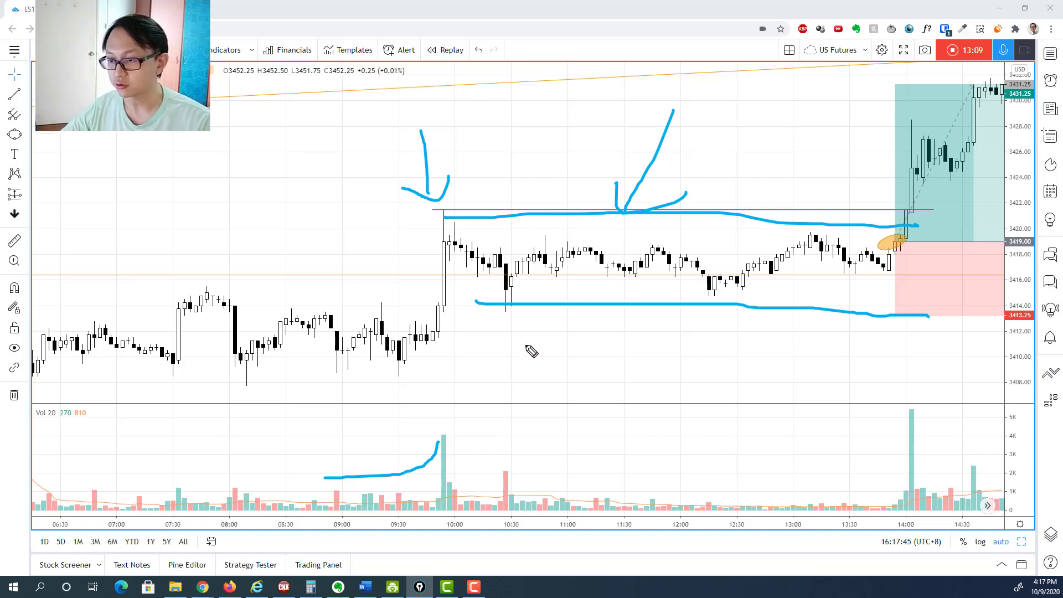
pyautogui.moveTo(457, 254)
pyautogui.mouseDown()
pyautogui.moveTo(516, 298)
pyautogui.moveTo(461, 214)
pyautogui.mouseUp()
pyautogui.moveTo(464, 493); pyautogui.dragTo(504, 475)
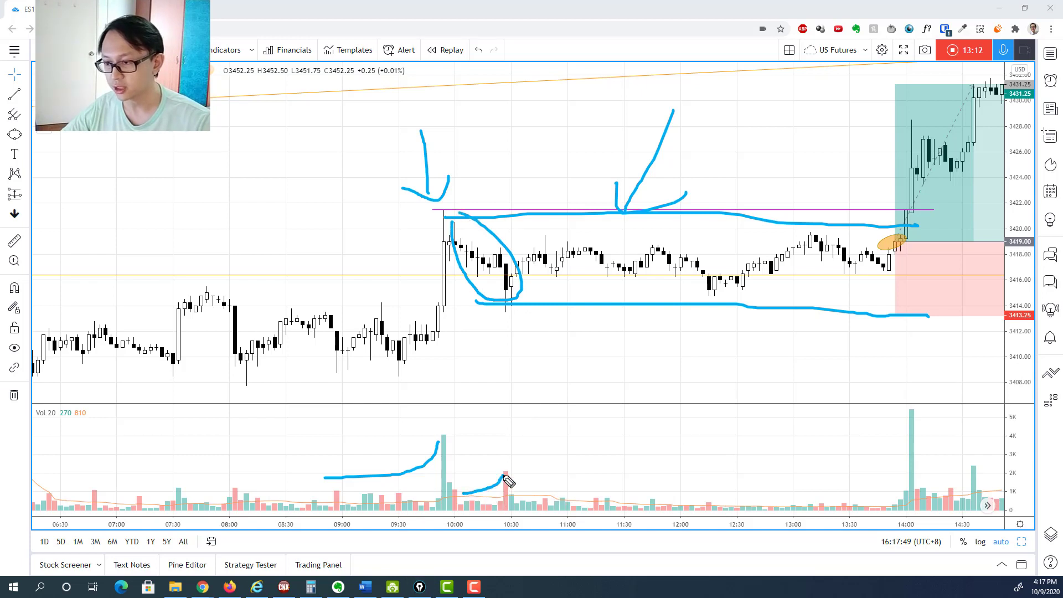
pyautogui.moveTo(506, 310); pyautogui.dragTo(516, 377)
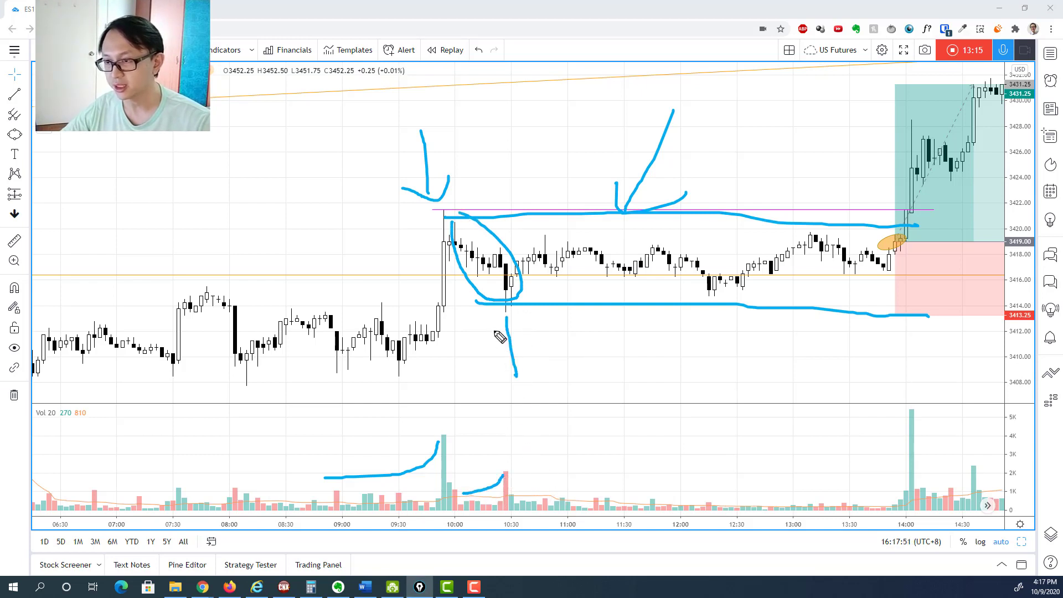
pyautogui.moveTo(494, 330); pyautogui.dragTo(517, 320)
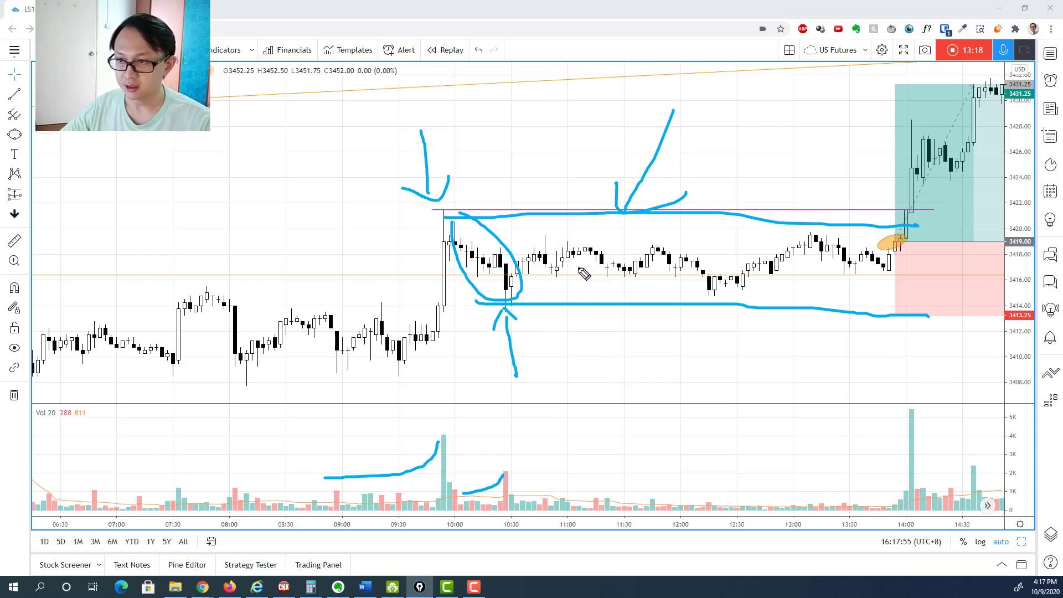
# Mark the three successive pullbacks between 10:45 and 12:30 inside the trading range, then clear the pen marks.
pyautogui.moveTo(540, 254); pyautogui.dragTo(571, 268)
pyautogui.moveTo(584, 233)
pyautogui.mouseDown()
pyautogui.moveTo(642, 292)
pyautogui.moveTo(577, 244)
pyautogui.mouseUp()
pyautogui.moveTo(676, 271)
pyautogui.mouseDown()
pyautogui.moveTo(728, 313)
pyautogui.moveTo(647, 227)
pyautogui.mouseUp()
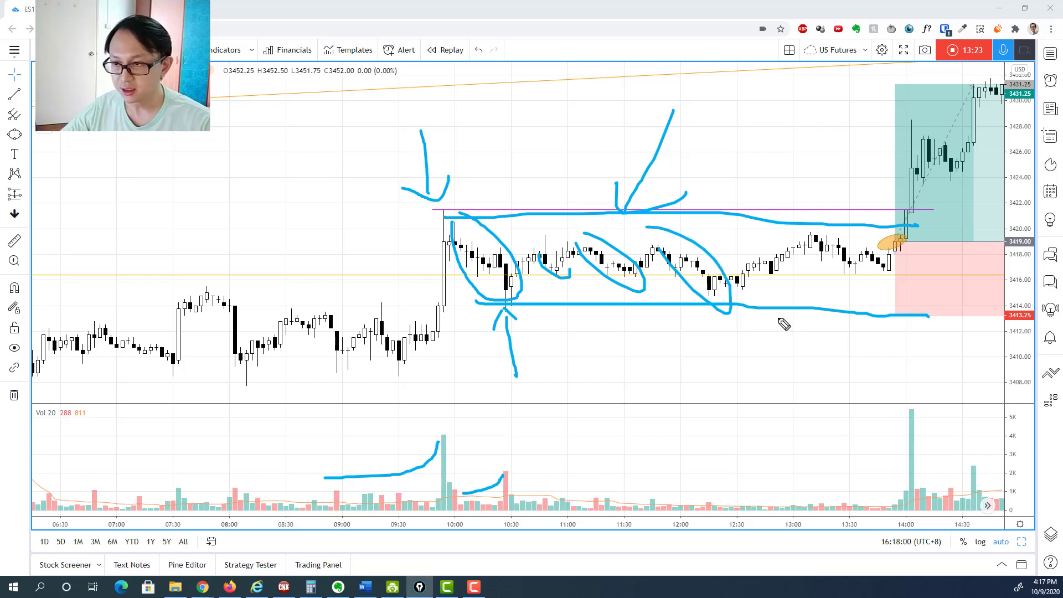
pyautogui.press('e')
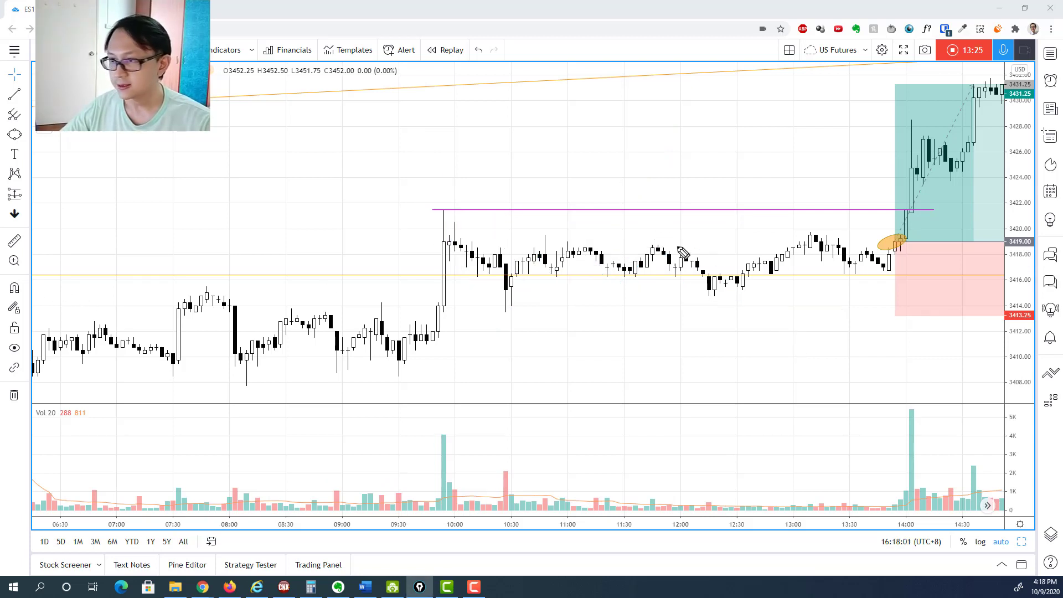
# Draw pen lines along both boundaries of the 10:00 to 14:00 range, with arrows to the magenta resistance line and the 10:00 high.
pyautogui.moveTo(423, 209)
pyautogui.mouseDown()
pyautogui.moveTo(756, 223)
pyautogui.moveTo(905, 214)
pyautogui.mouseUp()
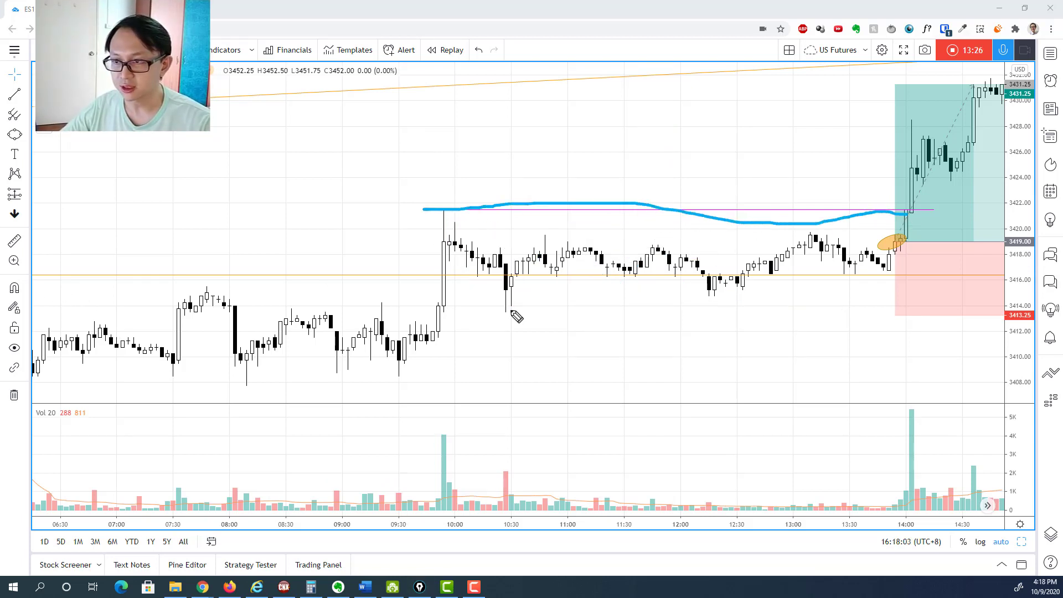
pyautogui.moveTo(487, 303); pyautogui.dragTo(930, 317)
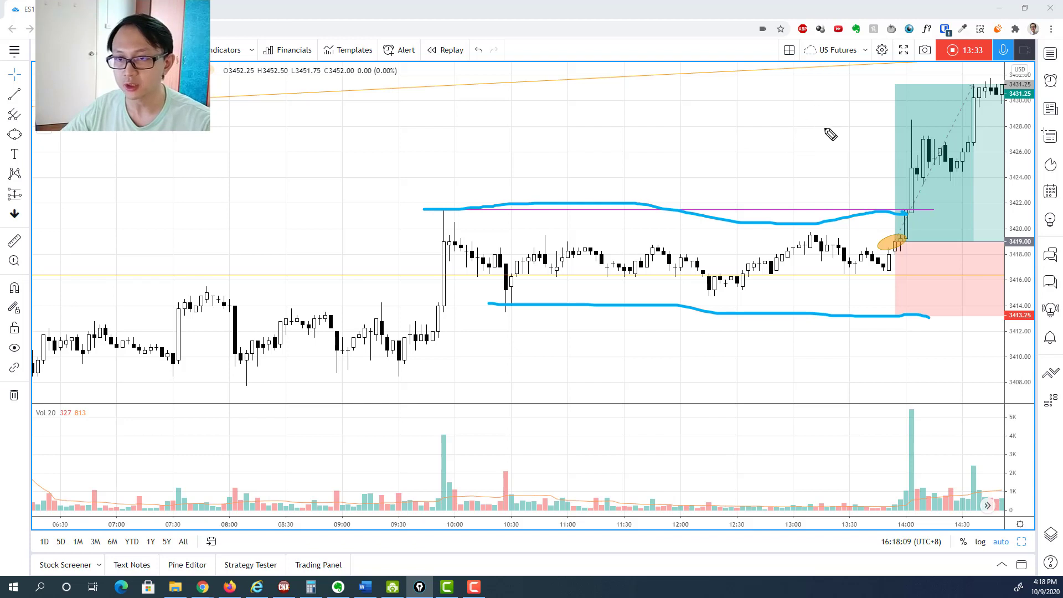
pyautogui.moveTo(818, 100)
pyautogui.mouseDown()
pyautogui.moveTo(842, 211)
pyautogui.moveTo(853, 199)
pyautogui.mouseUp()
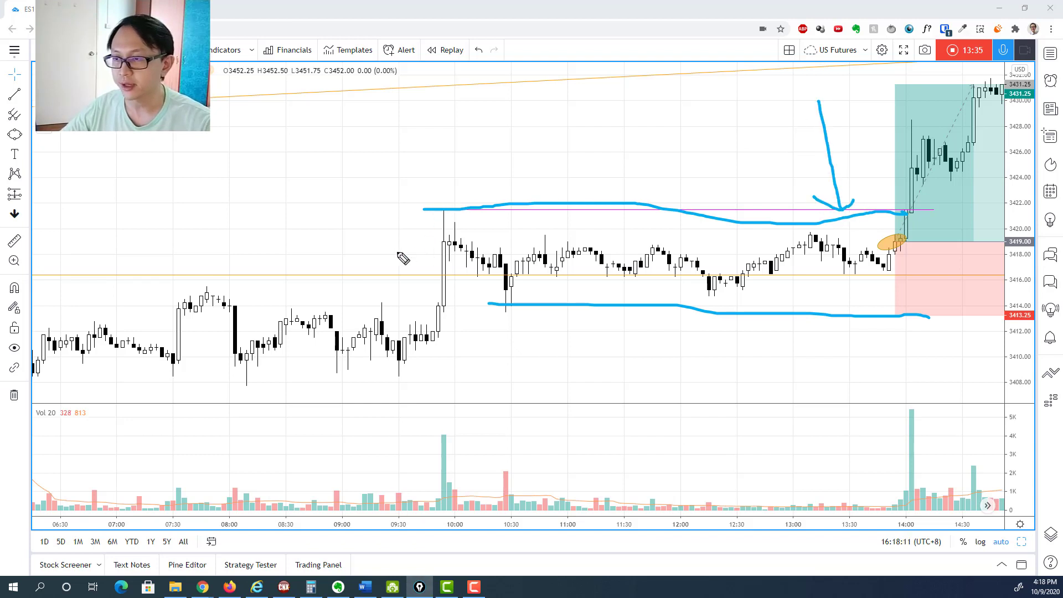
pyautogui.moveTo(394, 252); pyautogui.dragTo(430, 222)
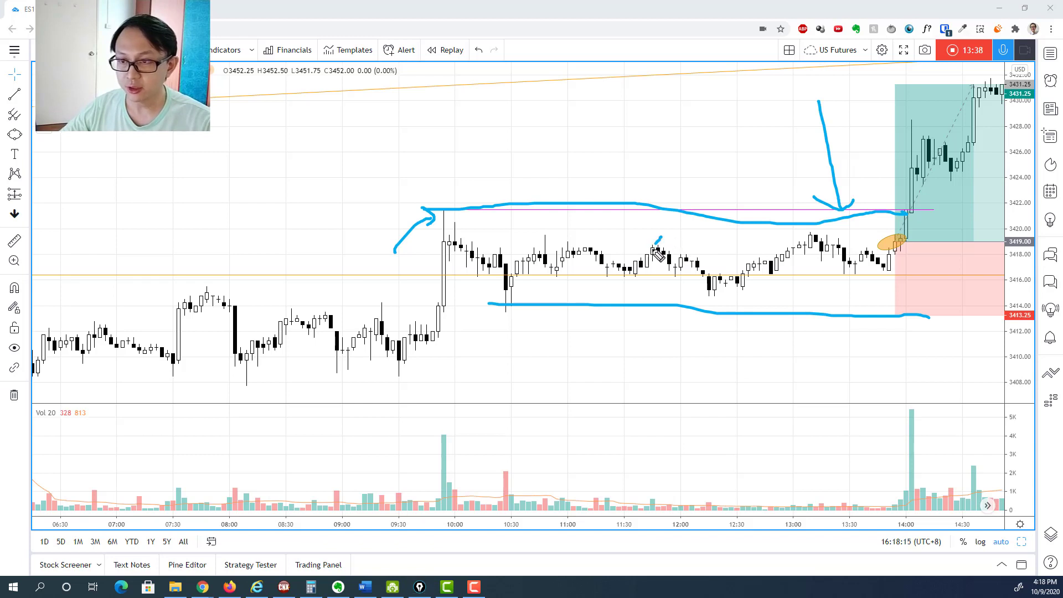
# Circle the 11:45 to 12:30 pullback and draw a declining line over the volume bars from 10:30 to 13:00, then clear the pen marks.
pyautogui.moveTo(660, 239)
pyautogui.mouseDown()
pyautogui.moveTo(732, 296)
pyautogui.moveTo(666, 243)
pyautogui.mouseUp()
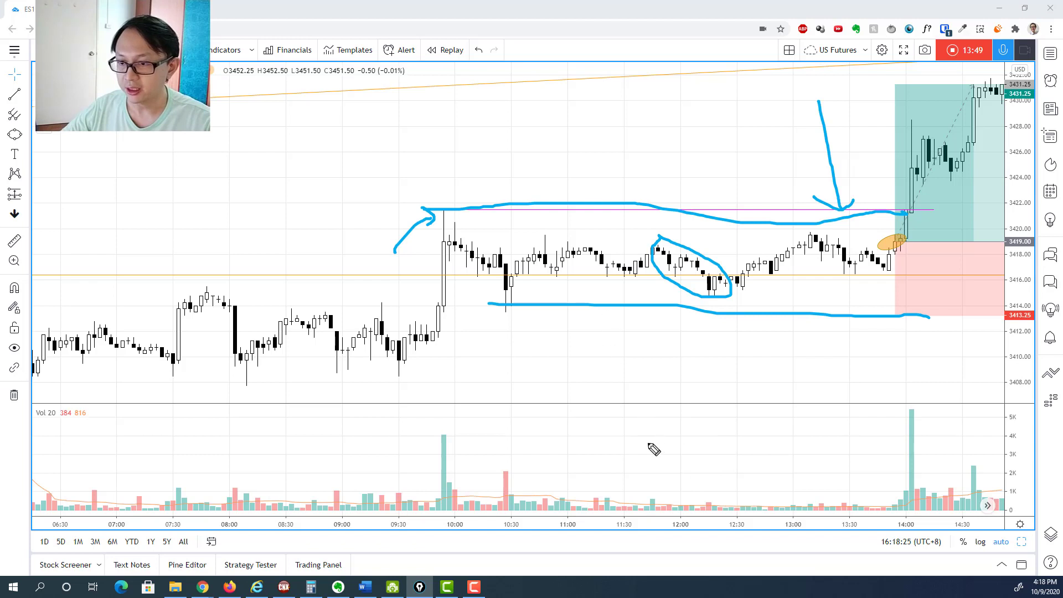
pyautogui.moveTo(503, 463); pyautogui.dragTo(803, 510)
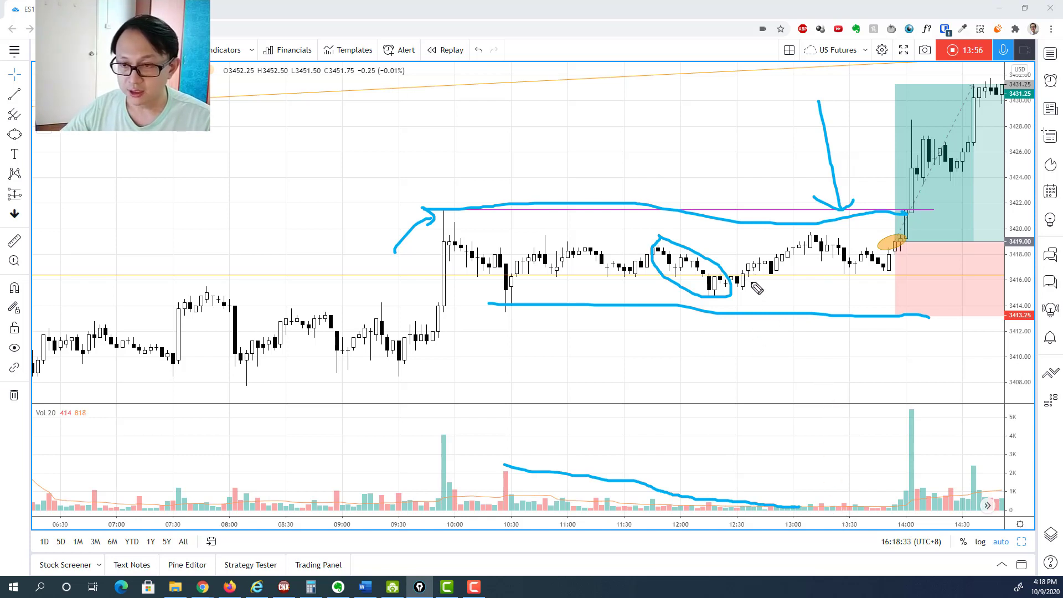
pyautogui.click(725, 299)
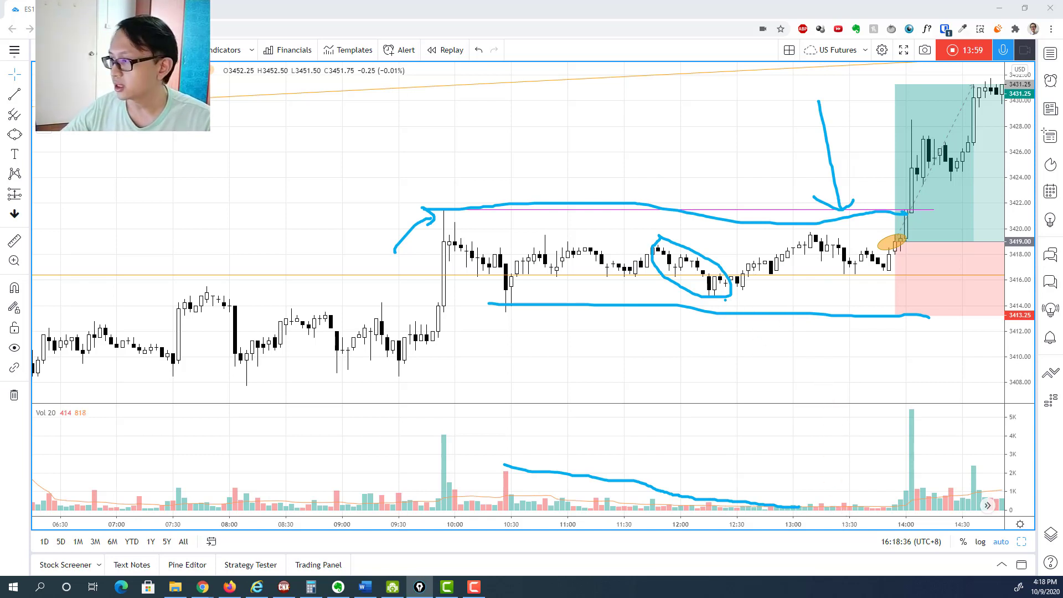
pyautogui.press('e')
# Trace the 12:20 to 13:10 rally with an arrow to it, and mark the three shorter rallies between 10:30 and 11:50.
pyautogui.moveTo(720, 285)
pyautogui.mouseDown()
pyautogui.moveTo(777, 277)
pyautogui.moveTo(812, 236)
pyautogui.mouseUp()
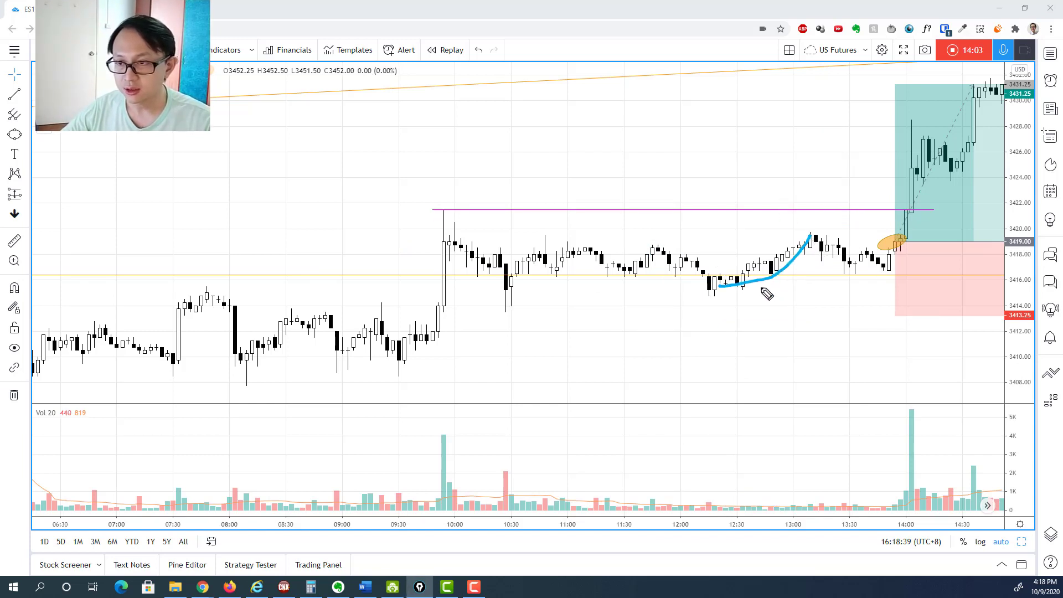
pyautogui.moveTo(794, 326)
pyautogui.mouseDown()
pyautogui.moveTo(787, 288)
pyautogui.moveTo(792, 296)
pyautogui.mouseUp()
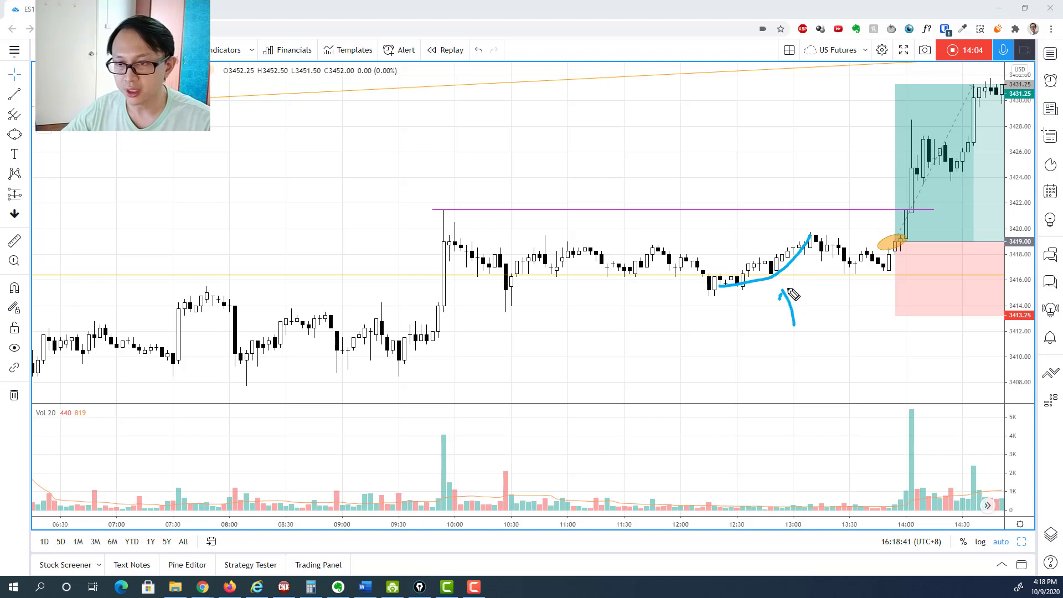
pyautogui.moveTo(656, 245); pyautogui.dragTo(631, 268)
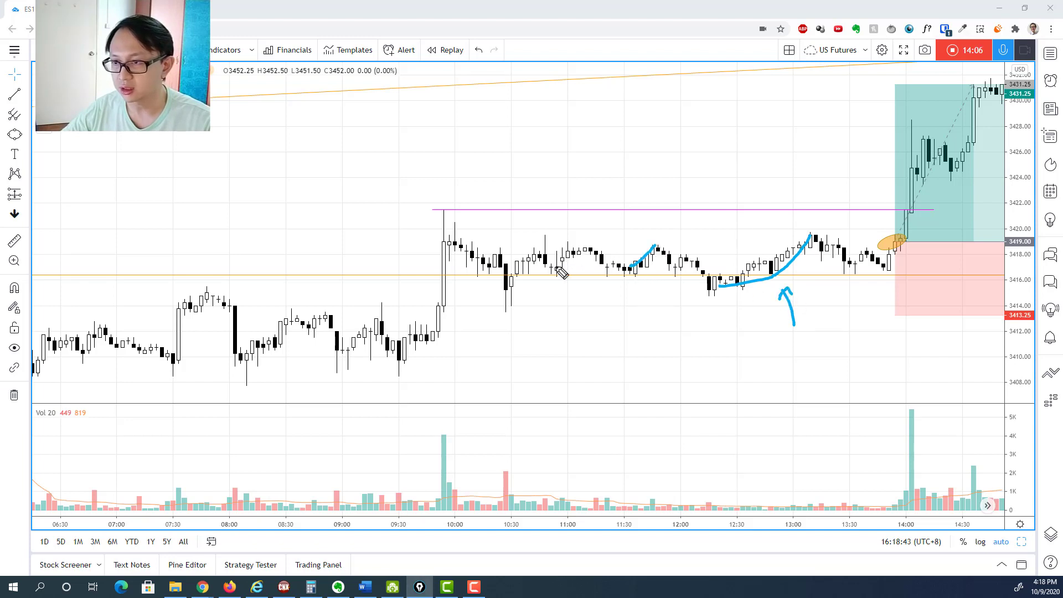
pyautogui.moveTo(556, 270); pyautogui.dragTo(581, 248)
pyautogui.moveTo(504, 291); pyautogui.dragTo(537, 242)
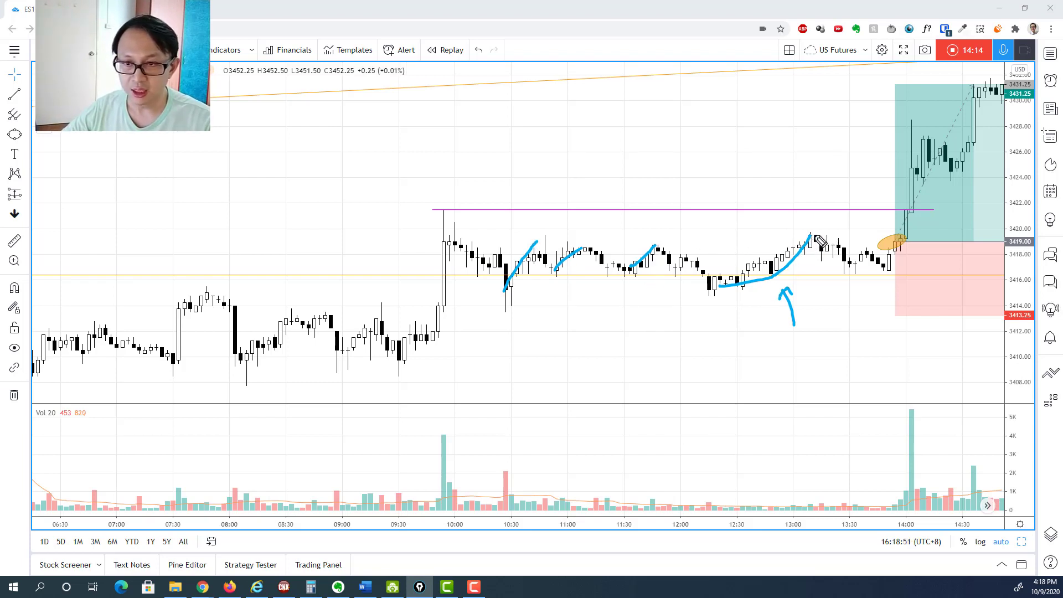
# Outline the 13:10 to 13:50 pullback as a falling channel, mark its low and the 12:15 low with curves, then clear the pen marks.
pyautogui.moveTo(812, 234); pyautogui.dragTo(884, 257)
pyautogui.moveTo(811, 251); pyautogui.dragTo(878, 273)
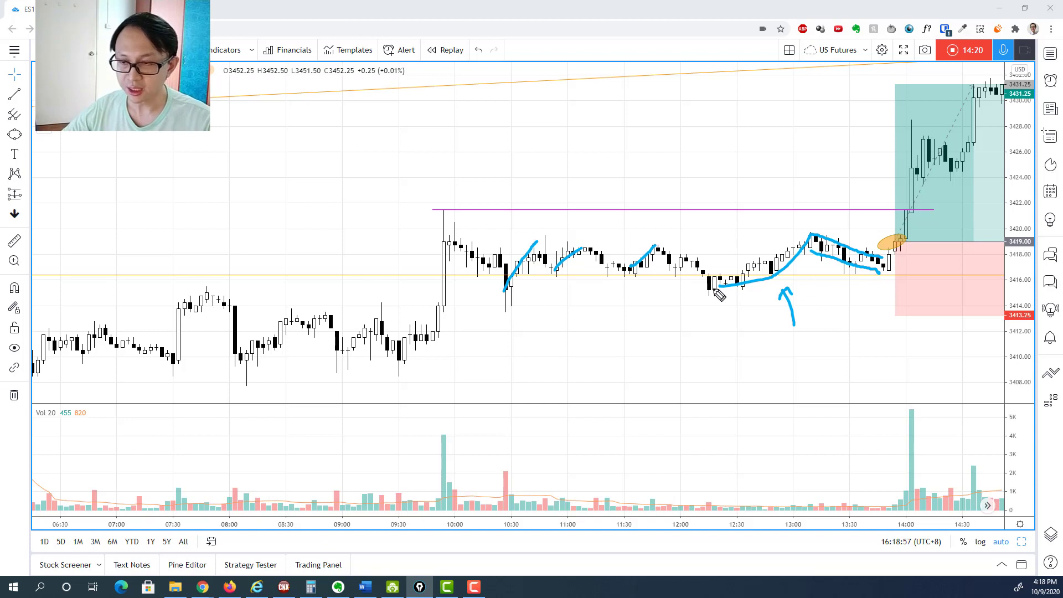
pyautogui.moveTo(687, 290)
pyautogui.mouseDown()
pyautogui.moveTo(702, 309)
pyautogui.moveTo(734, 295)
pyautogui.mouseUp()
pyautogui.moveTo(842, 283)
pyautogui.mouseDown()
pyautogui.moveTo(868, 288)
pyautogui.moveTo(893, 272)
pyautogui.mouseUp()
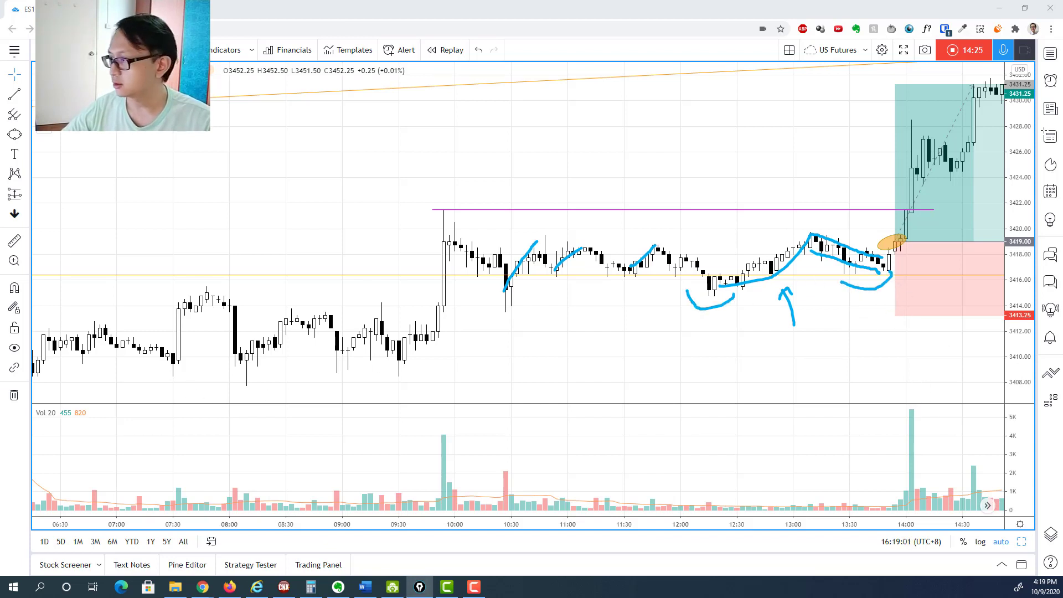
pyautogui.press('e')
# Draw a downtrend line from the 13:10 high with arrows to its break and the highlighted trade entry, then clear the pen marks.
pyautogui.moveTo(809, 232); pyautogui.dragTo(926, 264)
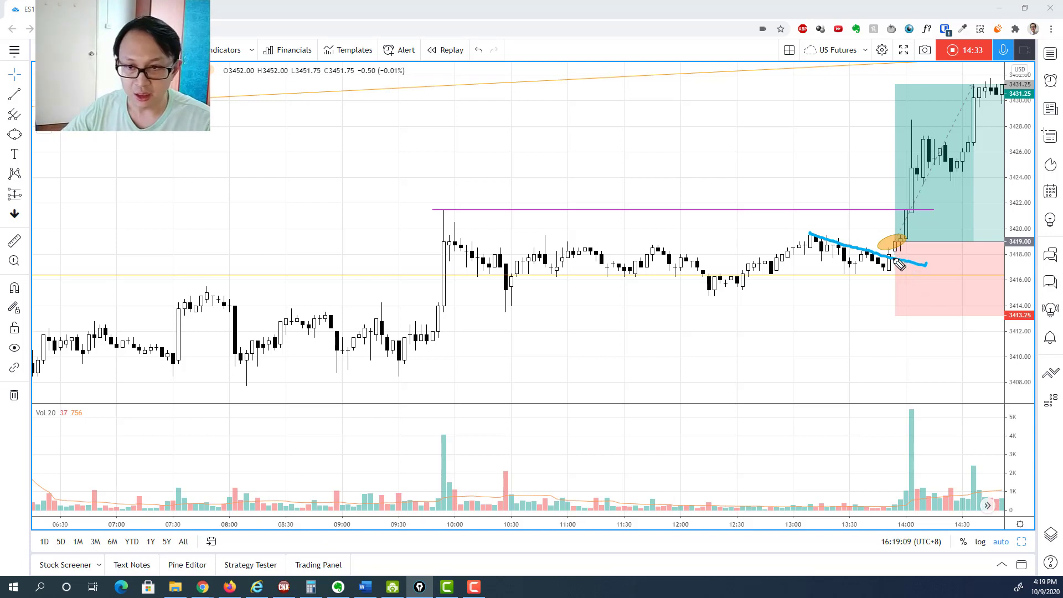
pyautogui.moveTo(894, 266); pyautogui.dragTo(903, 289)
pyautogui.click(891, 277)
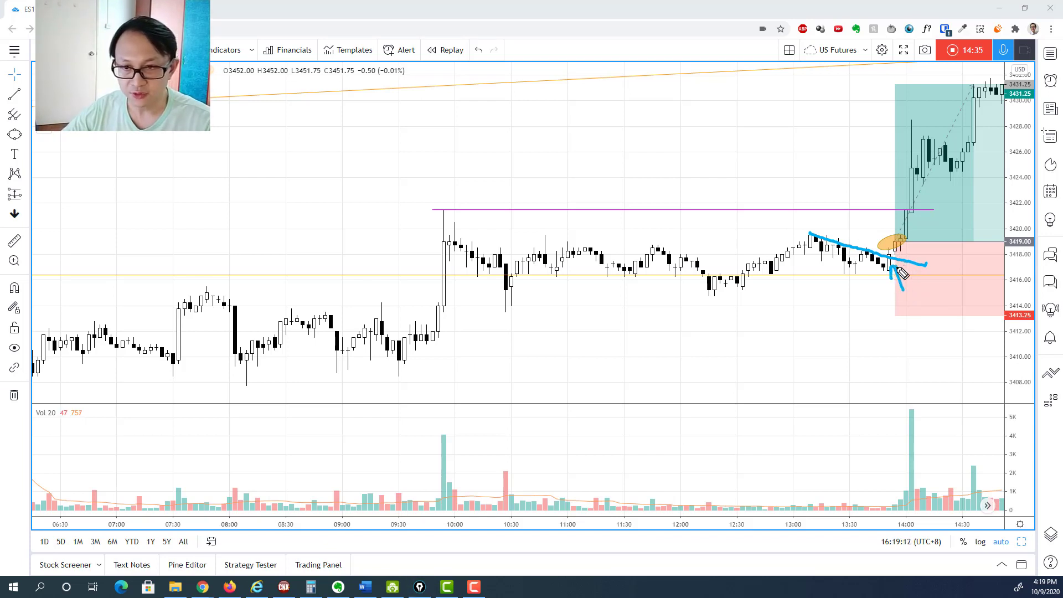
pyautogui.moveTo(872, 215); pyautogui.dragTo(884, 230)
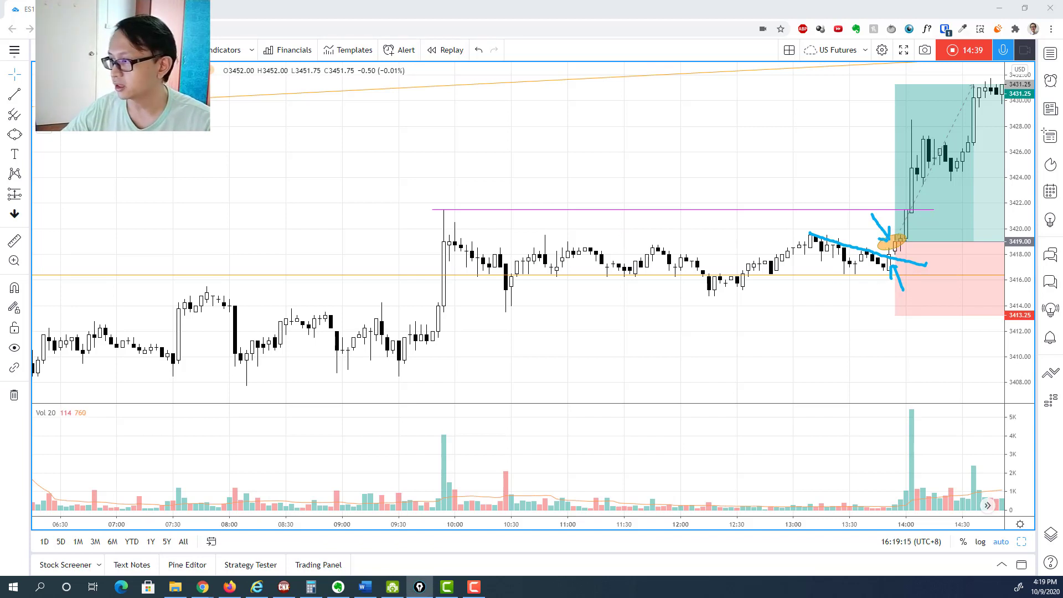
pyautogui.press('Escape')
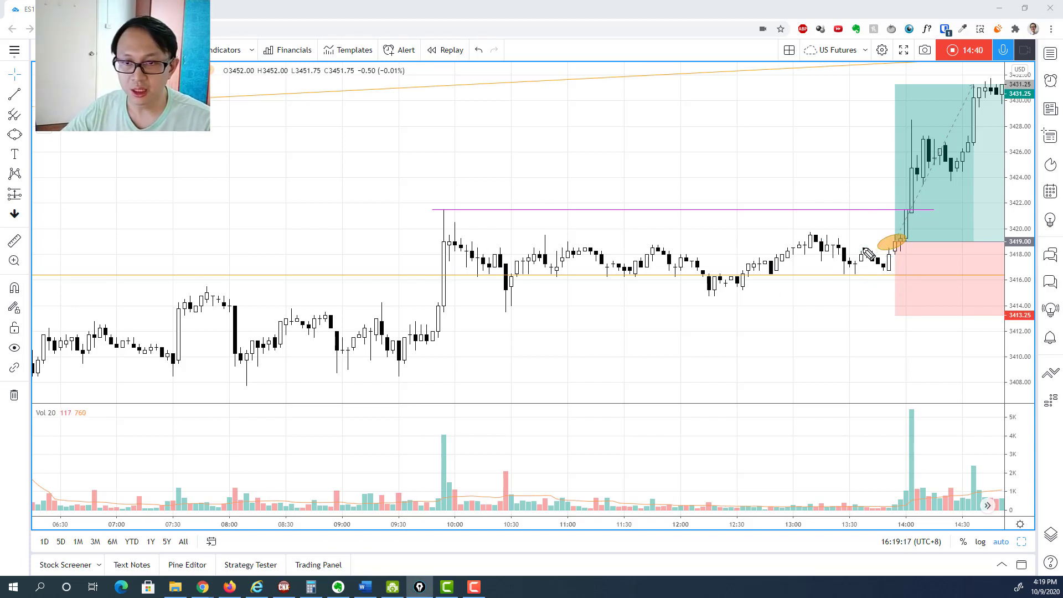
# Mark the local swing high and low before the entry, draw arrows to the entry and the 10:00 high, then clear the pen marks.
pyautogui.moveTo(862, 248)
pyautogui.mouseDown()
pyautogui.moveTo(908, 250)
pyautogui.moveTo(857, 270)
pyautogui.moveTo(908, 272)
pyautogui.mouseUp()
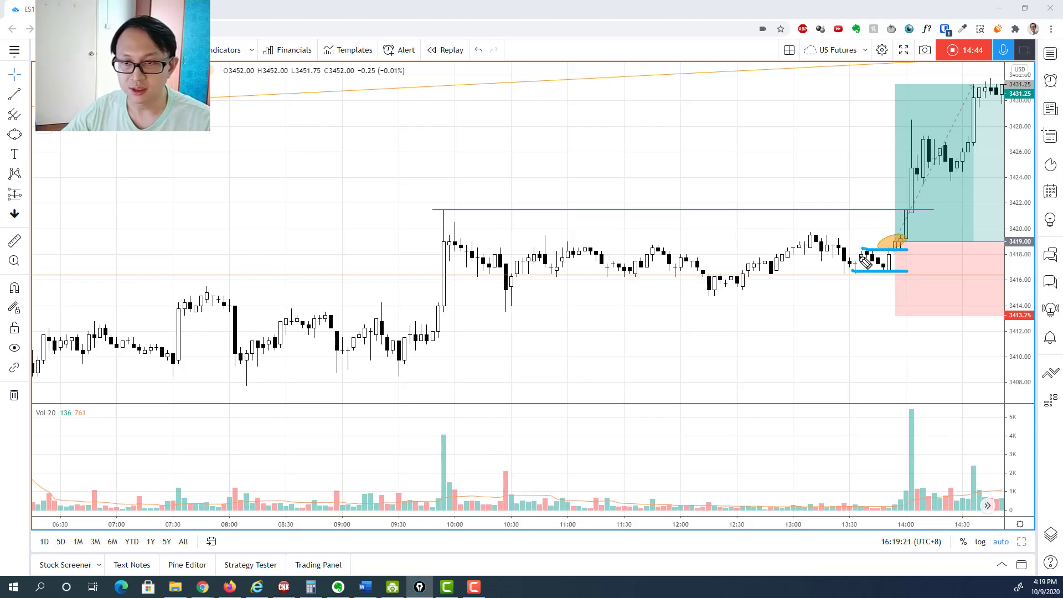
pyautogui.moveTo(857, 250); pyautogui.dragTo(865, 244)
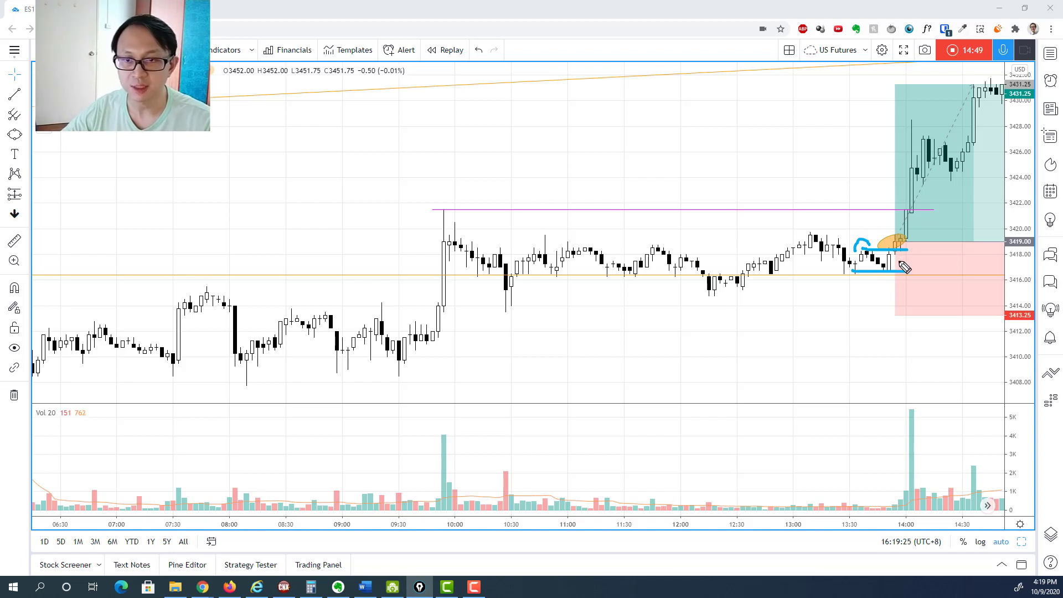
pyautogui.moveTo(876, 213); pyautogui.dragTo(892, 237)
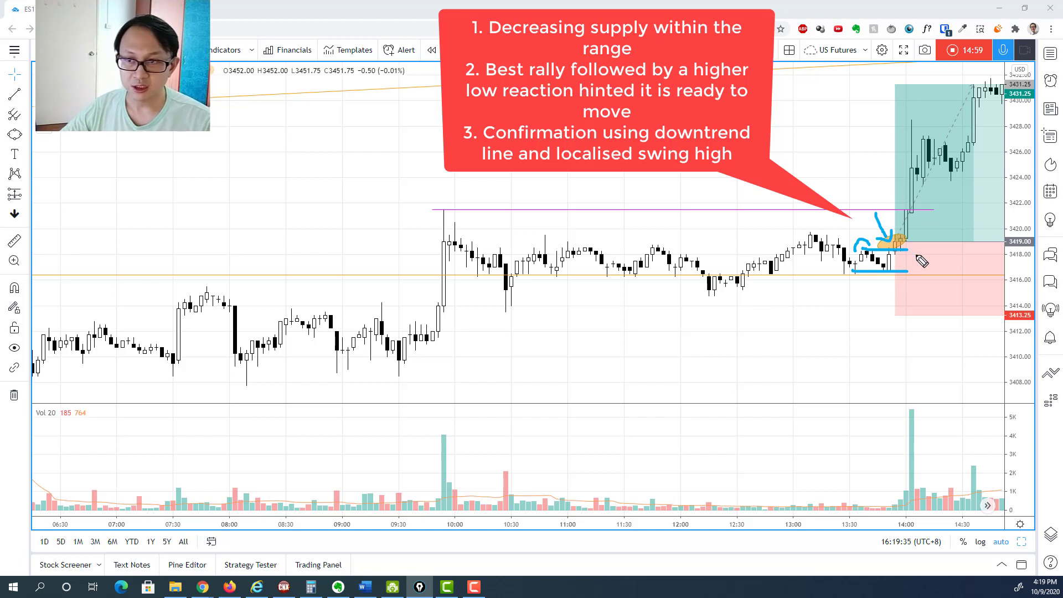
pyautogui.moveTo(429, 141)
pyautogui.mouseDown()
pyautogui.moveTo(443, 197)
pyautogui.moveTo(457, 184)
pyautogui.mouseUp()
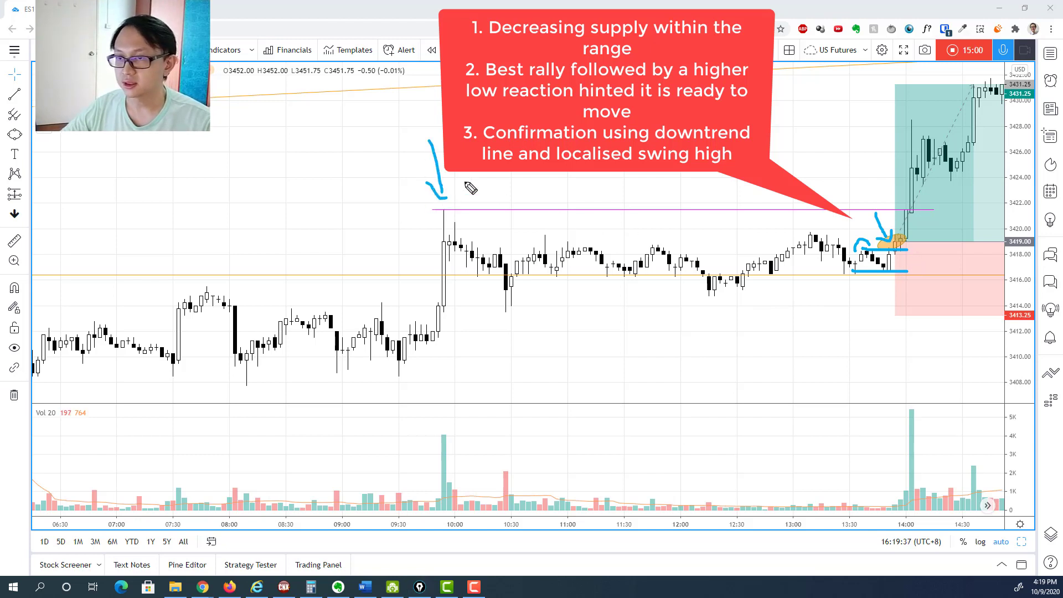
pyautogui.press('e')
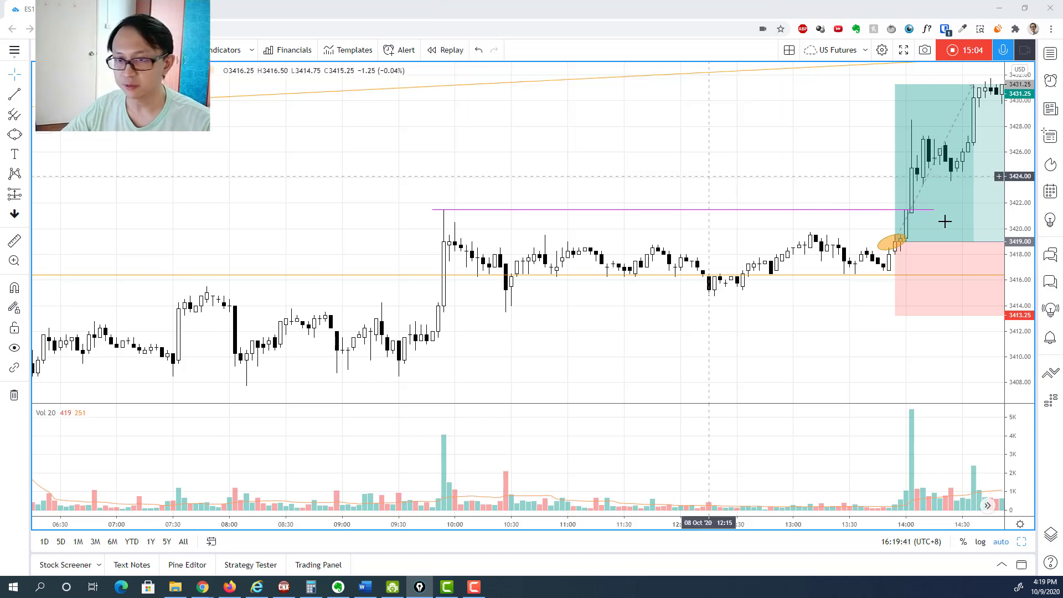
# Circle the 15:00 price top at the rising orange trendline with an arrow to the exit on the wider chart, then clear the pen marks.
pyautogui.scroll(-2, 844, 299)
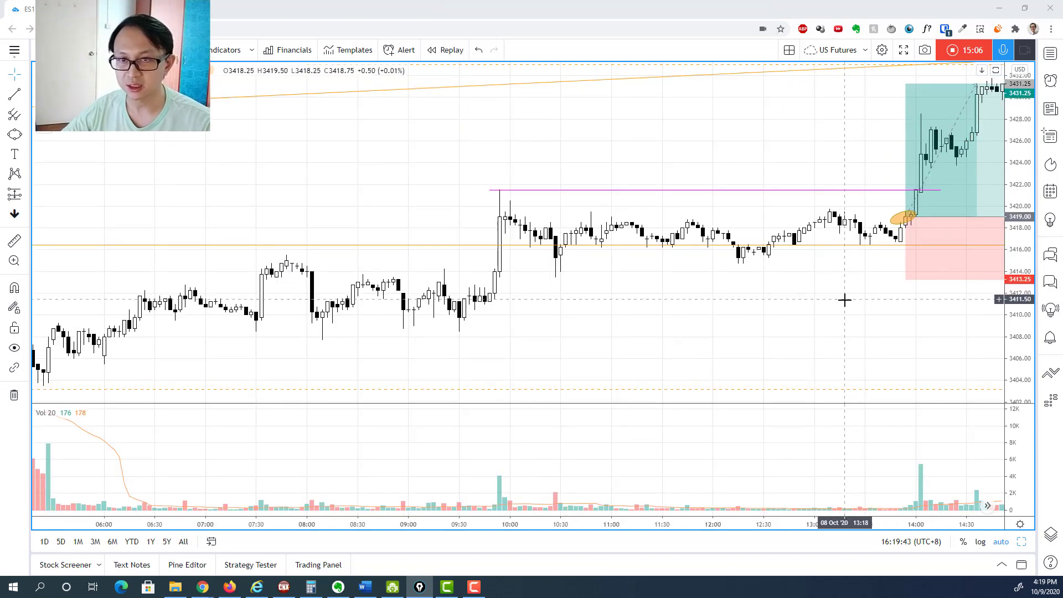
pyautogui.scroll(-2, 844, 298)
pyautogui.scroll(-3, 908, 251)
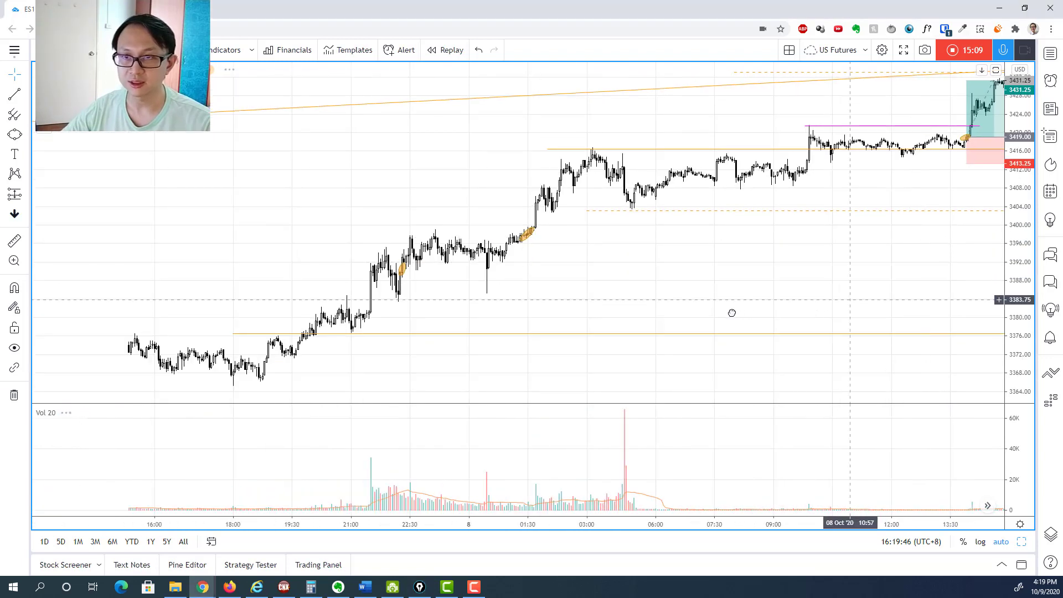
pyautogui.moveTo(732, 311); pyautogui.dragTo(546, 351)
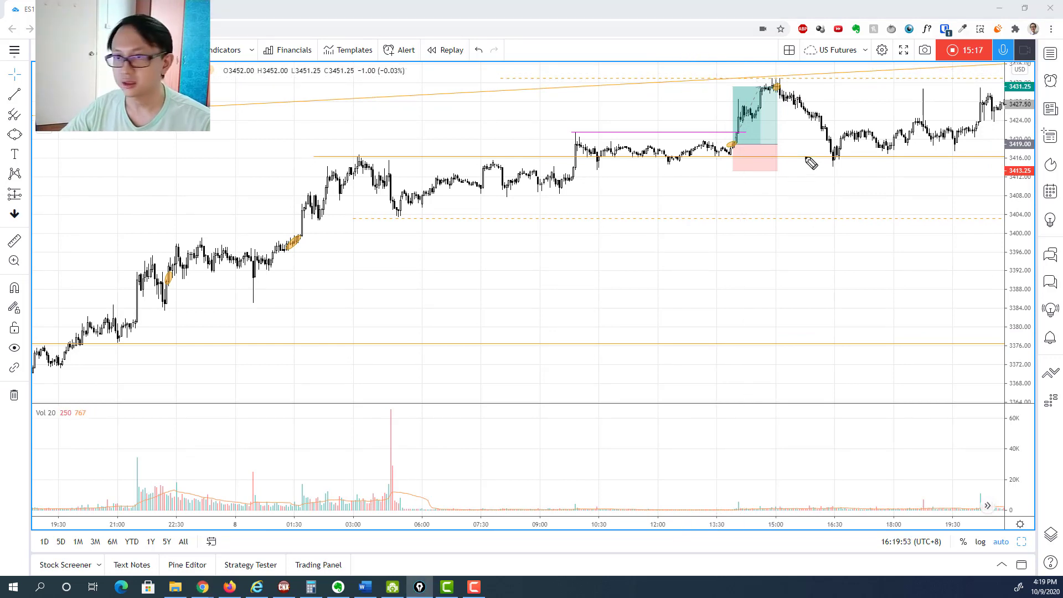
pyautogui.moveTo(763, 71)
pyautogui.mouseDown()
pyautogui.moveTo(719, 89)
pyautogui.moveTo(803, 89)
pyautogui.moveTo(745, 65)
pyautogui.mouseUp()
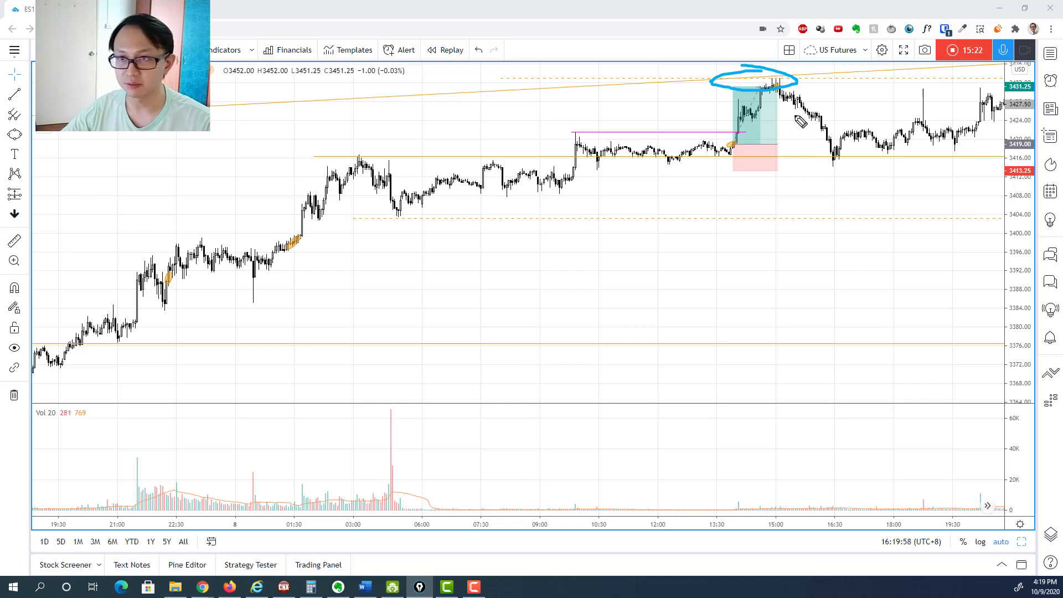
pyautogui.moveTo(798, 124)
pyautogui.mouseDown()
pyautogui.moveTo(780, 95)
pyautogui.moveTo(790, 99)
pyautogui.mouseUp()
pyautogui.press('e')
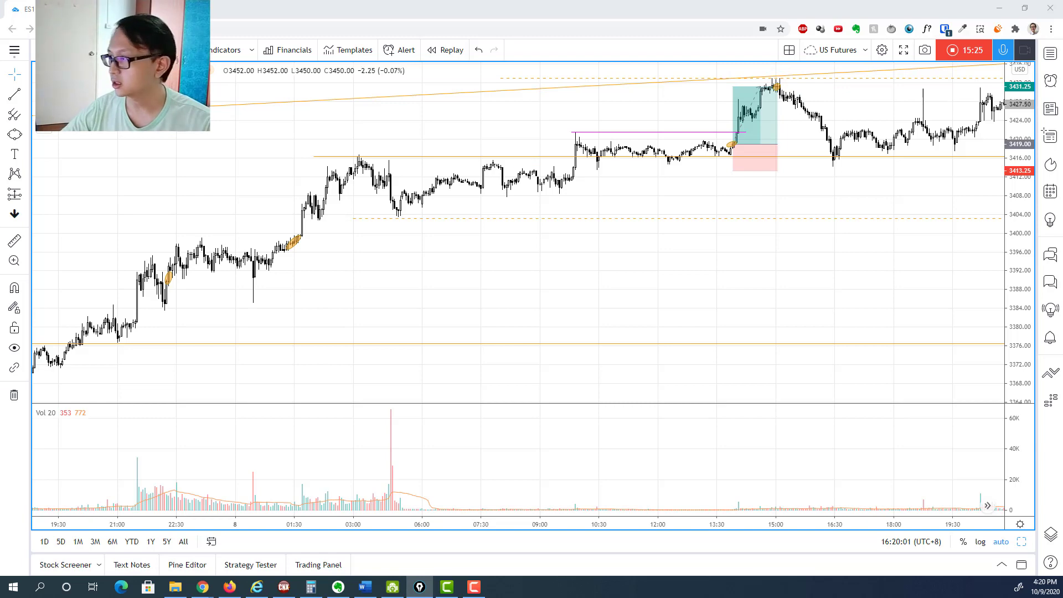
# Draw a pen arc over the 15:00 price top and arrows to the long-wicked candle just before the highlighted exit.
pyautogui.scroll(6, 681, 178)
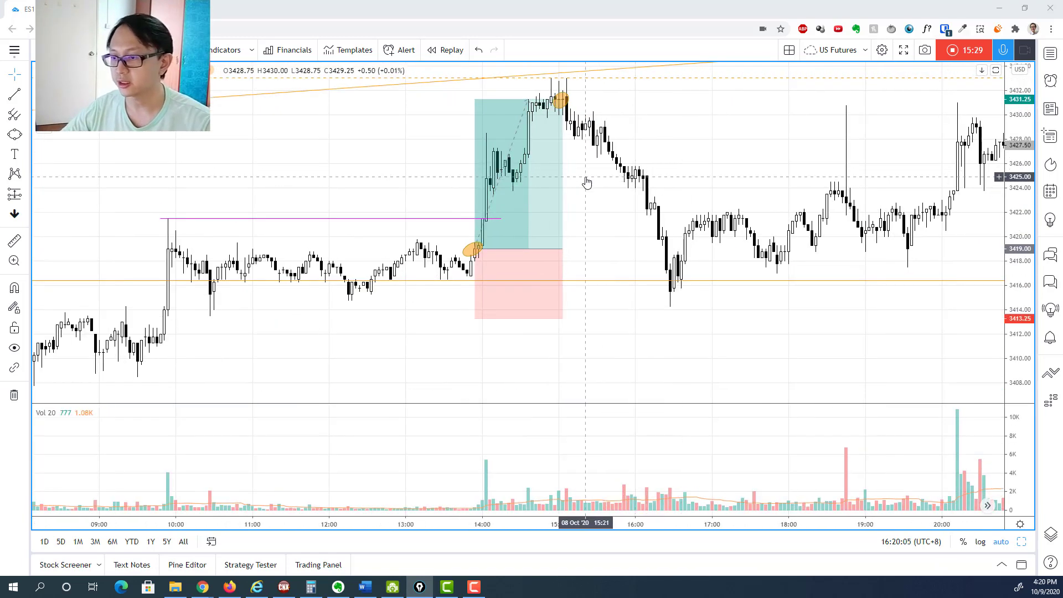
pyautogui.scroll(1, 585, 177)
pyautogui.scroll(2, 586, 178)
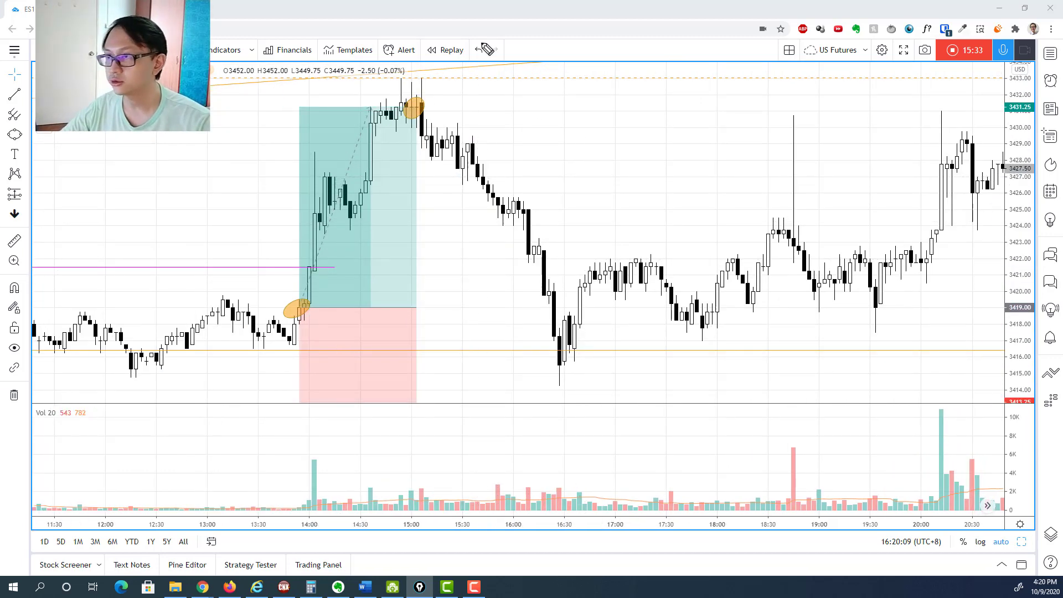
pyautogui.moveTo(340, 82)
pyautogui.mouseDown()
pyautogui.moveTo(415, 47)
pyautogui.moveTo(451, 80)
pyautogui.mouseUp()
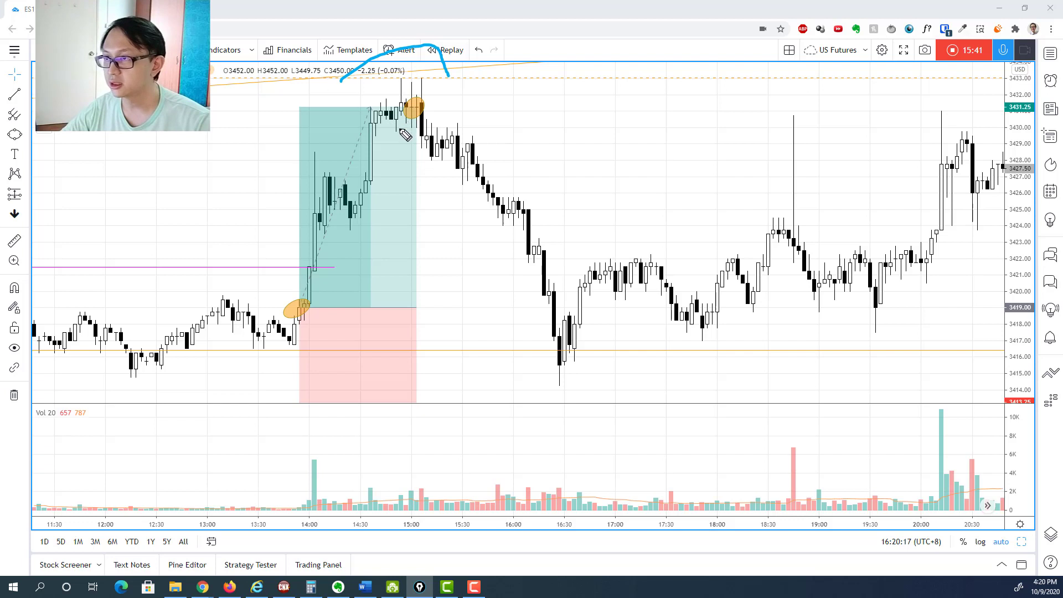
pyautogui.moveTo(397, 147); pyautogui.dragTo(403, 115)
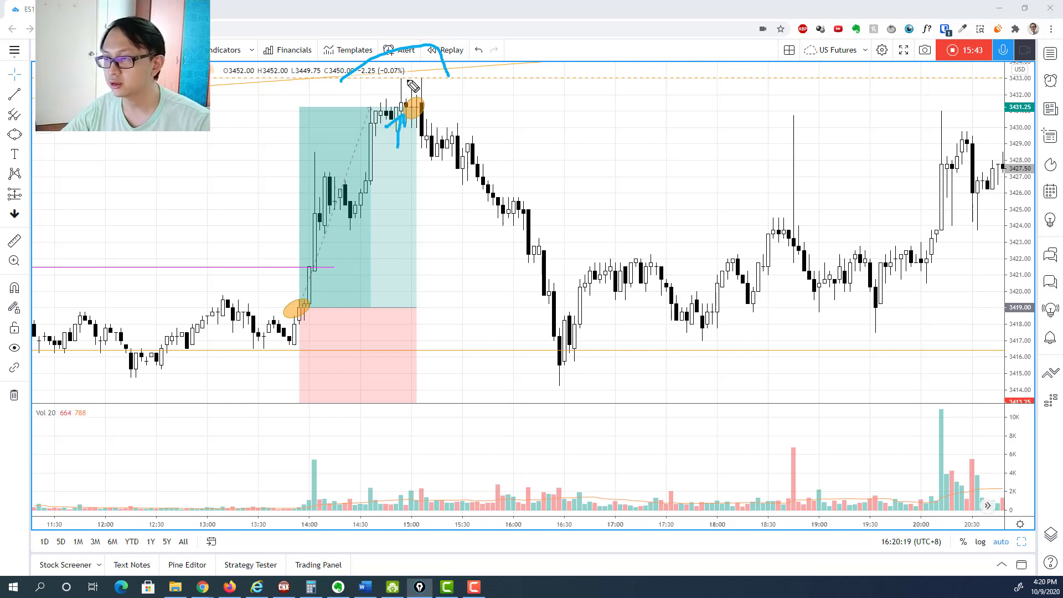
pyautogui.moveTo(383, 66); pyautogui.dragTo(402, 84)
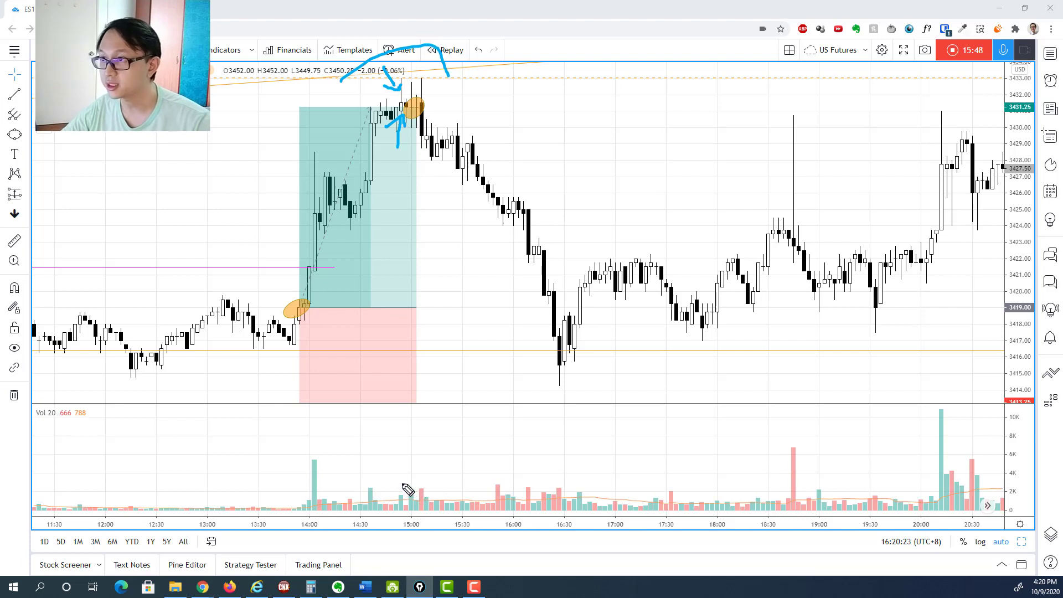
# Mark the two volume bars around 15:00 and draw an arrow up to the candle at the highlighted exit.
pyautogui.moveTo(399, 478); pyautogui.dragTo(398, 489)
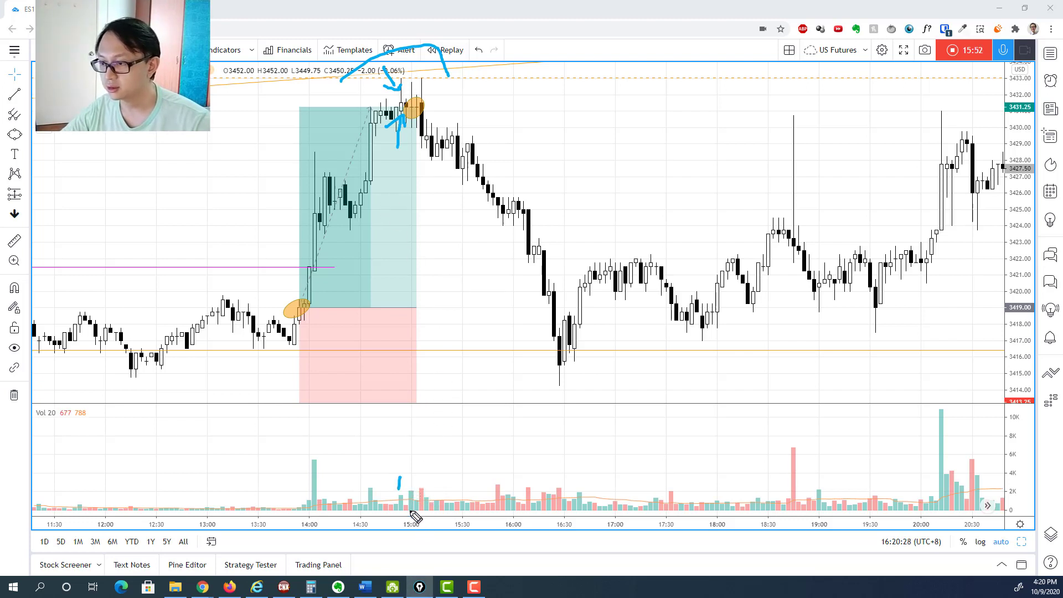
pyautogui.moveTo(406, 490); pyautogui.dragTo(412, 477)
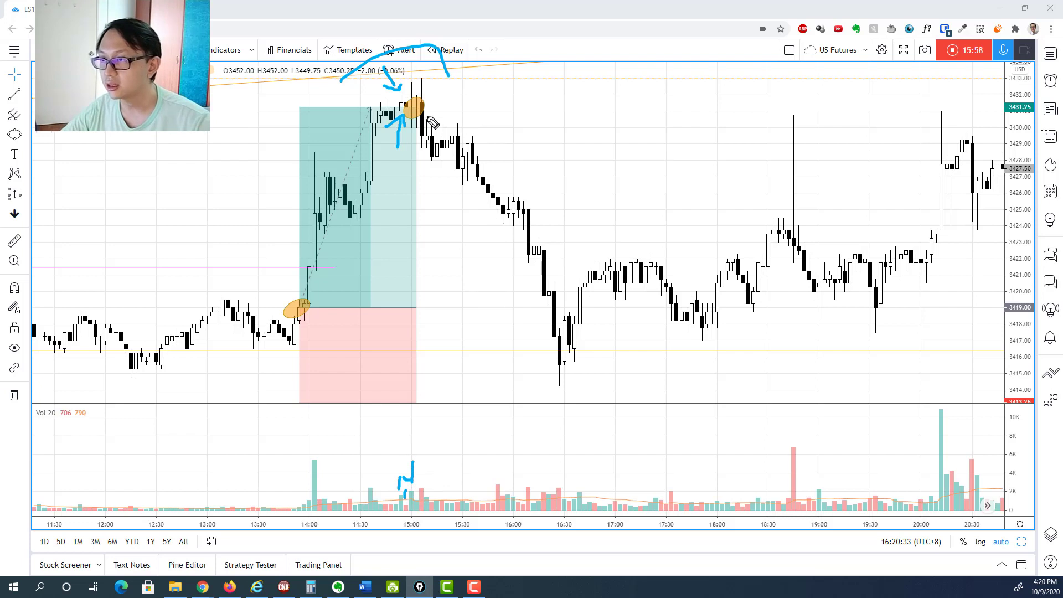
pyautogui.moveTo(413, 133)
pyautogui.mouseDown()
pyautogui.moveTo(412, 178)
pyautogui.moveTo(411, 134)
pyautogui.moveTo(416, 146)
pyautogui.mouseUp()
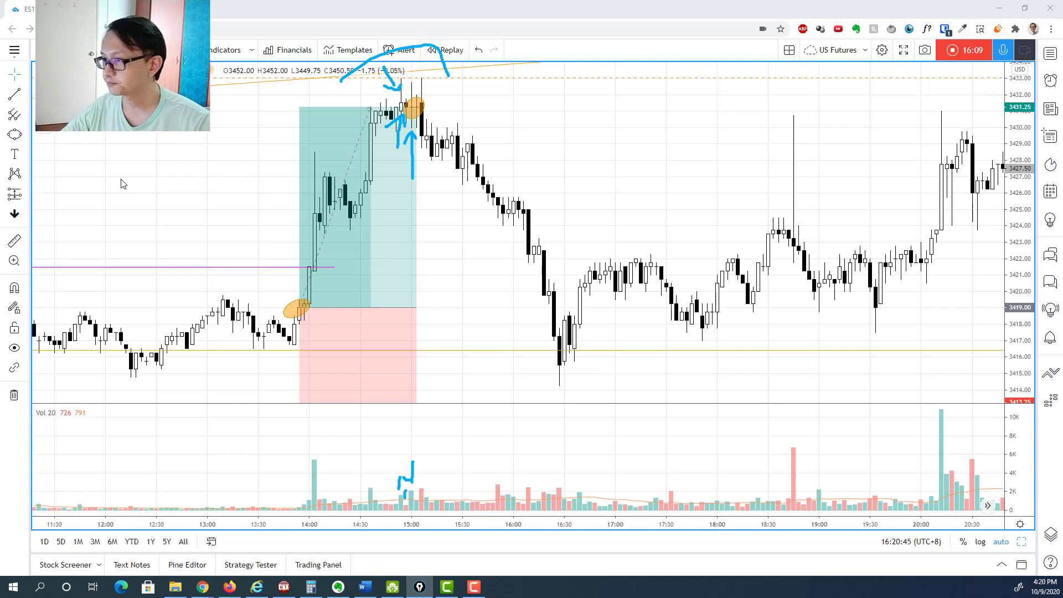
# Switch the chart to the 1-hour interval and bring late September through 9 October into view.
pyautogui.moveTo(374, 250)
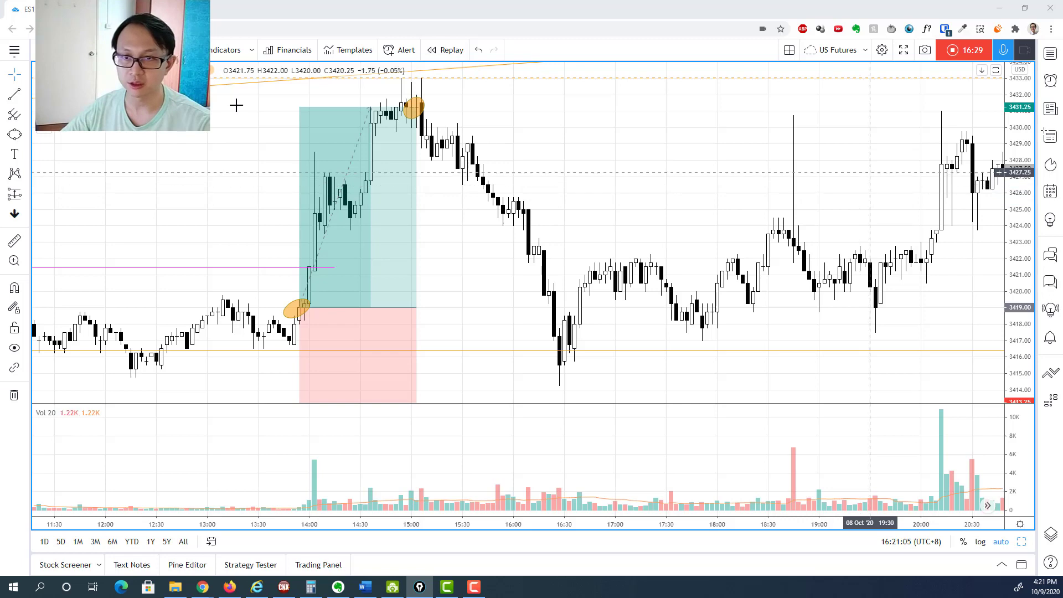
pyautogui.click(99, 50)
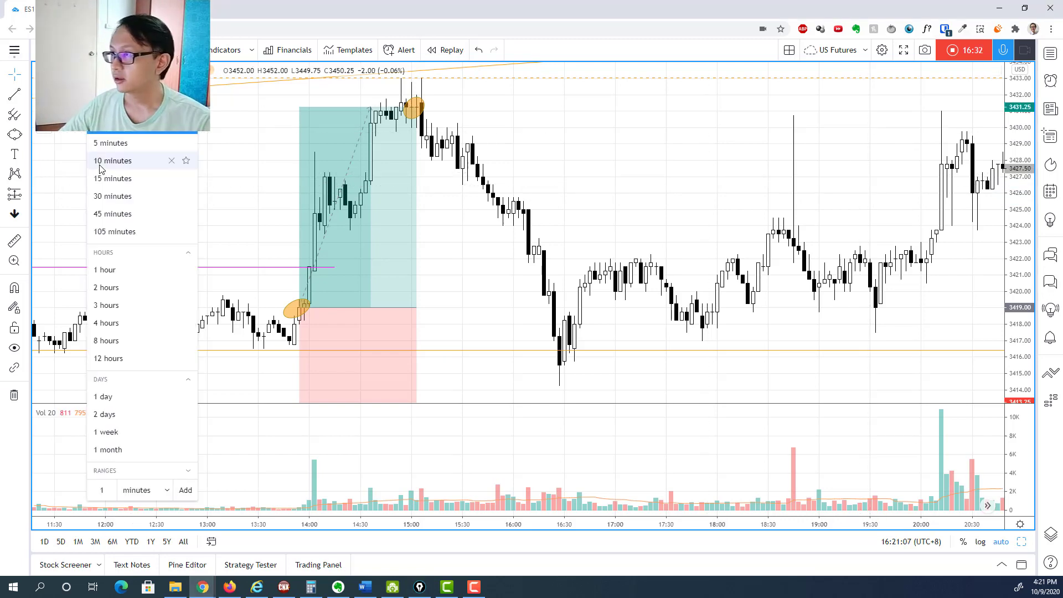
pyautogui.click(105, 270)
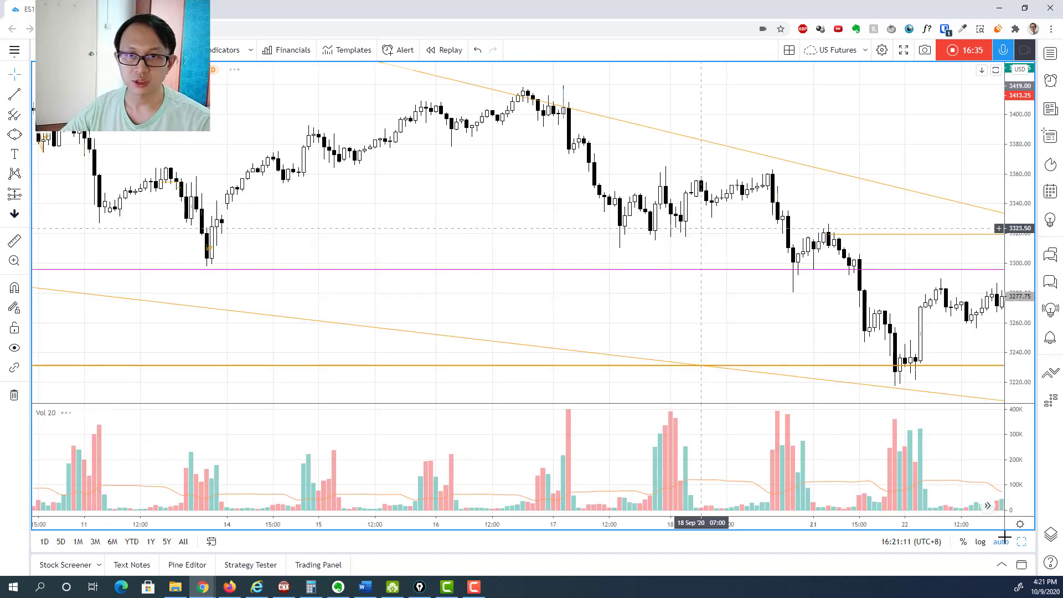
pyautogui.moveTo(951, 126); pyautogui.dragTo(387, 147)
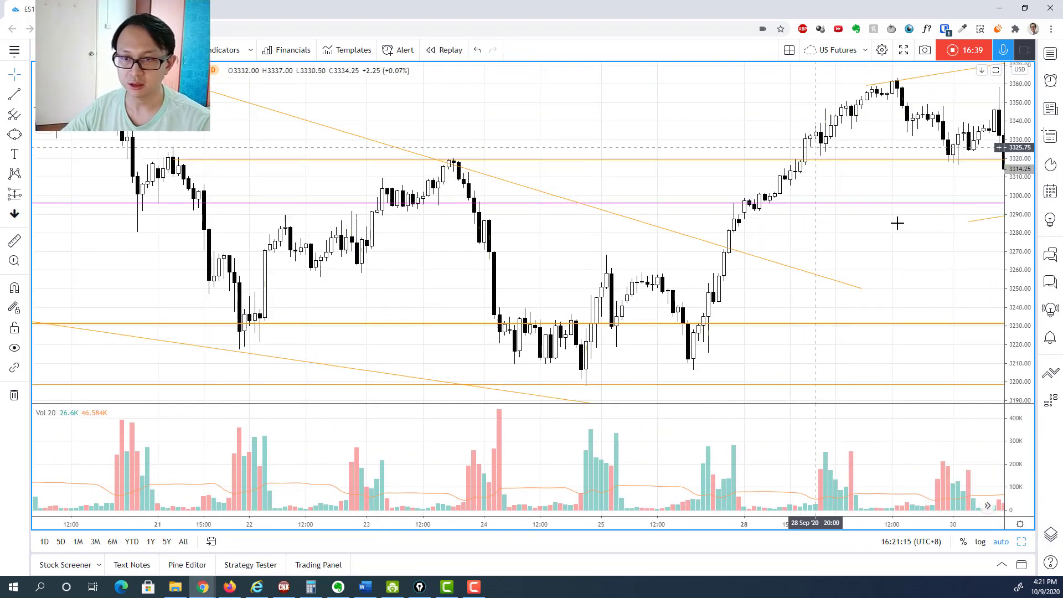
pyautogui.moveTo(875, 233); pyautogui.dragTo(376, 287)
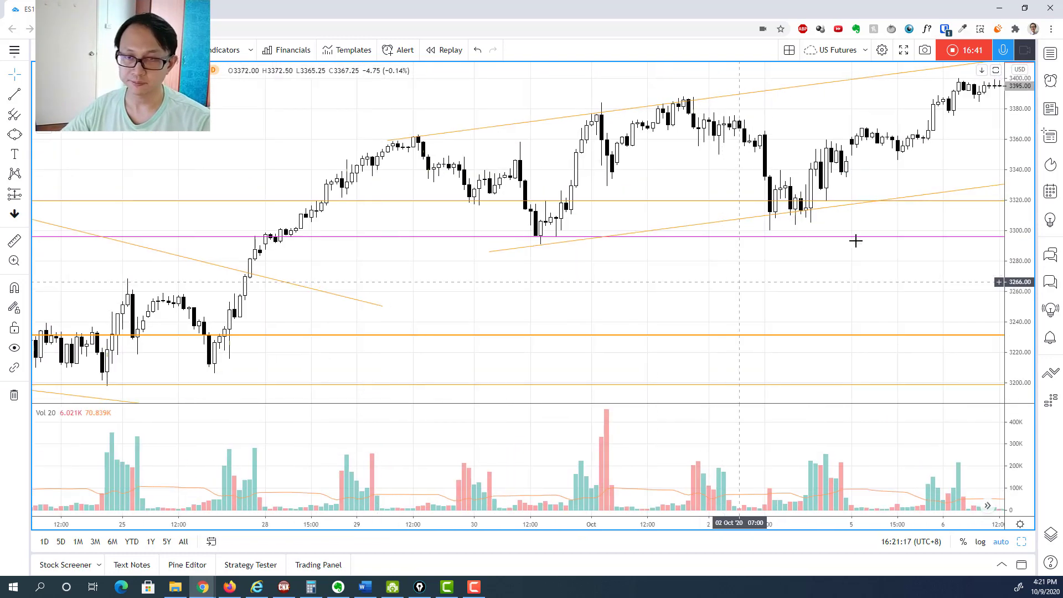
pyautogui.moveTo(775, 297); pyautogui.dragTo(446, 315)
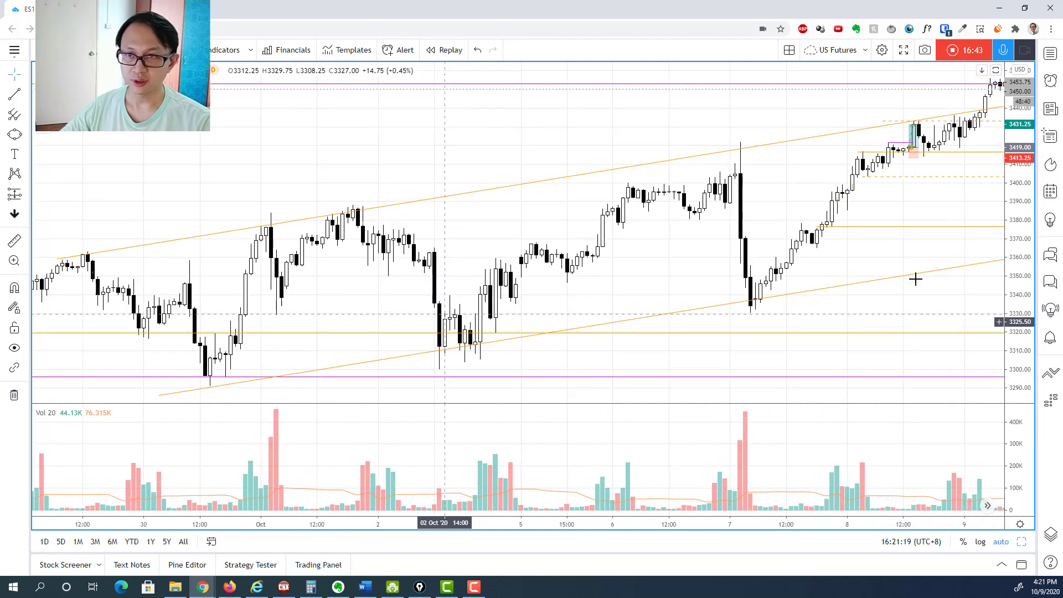
pyautogui.moveTo(892, 252); pyautogui.dragTo(805, 261)
pyautogui.scroll(-5, 804, 261)
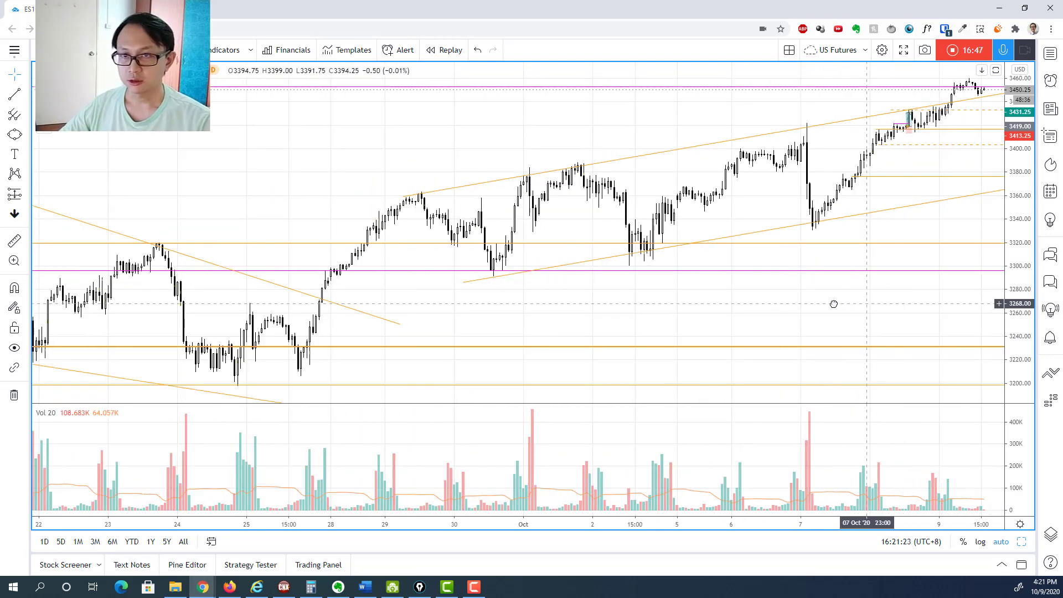
pyautogui.moveTo(833, 304); pyautogui.dragTo(785, 304)
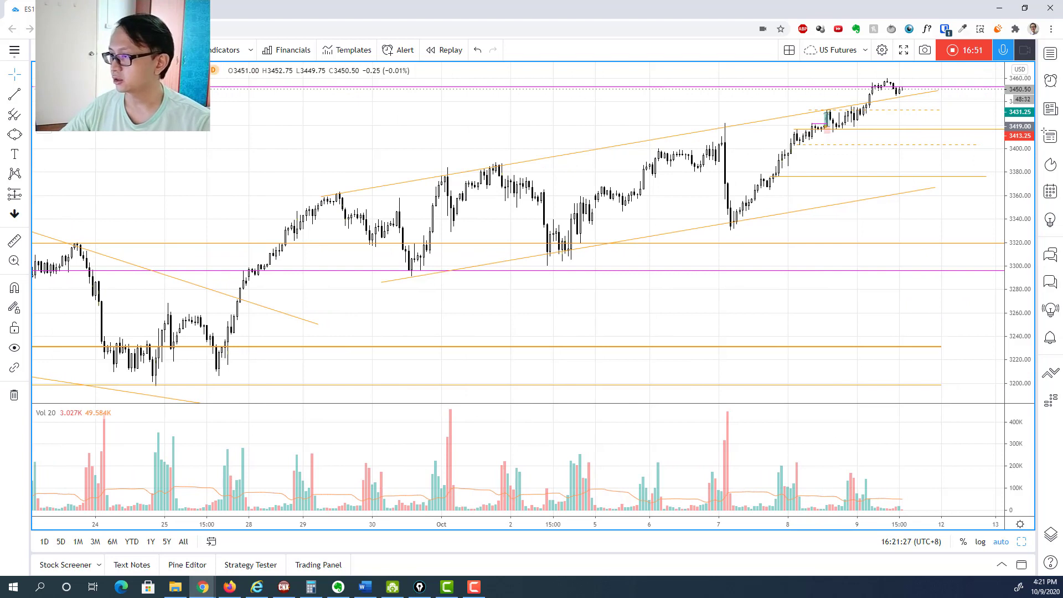
# Draw a pen up arrow below the rising channel, an arc and arrow over the 9 October top, and trace the rally from the 7 October low.
pyautogui.moveTo(661, 253); pyautogui.dragTo(657, 377)
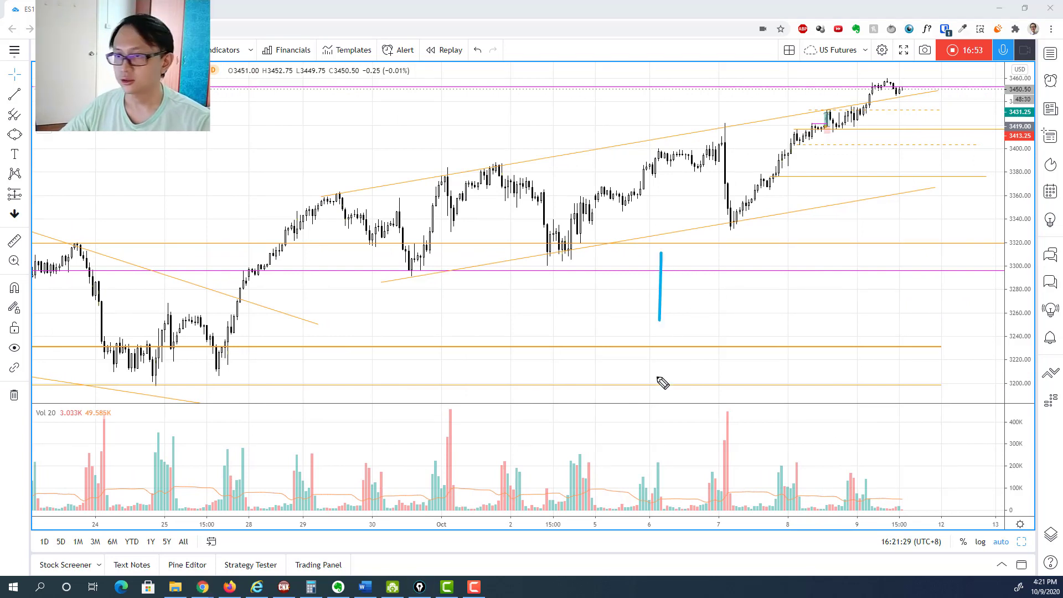
pyautogui.moveTo(645, 293)
pyautogui.mouseDown()
pyautogui.moveTo(662, 269)
pyautogui.moveTo(672, 275)
pyautogui.mouseUp()
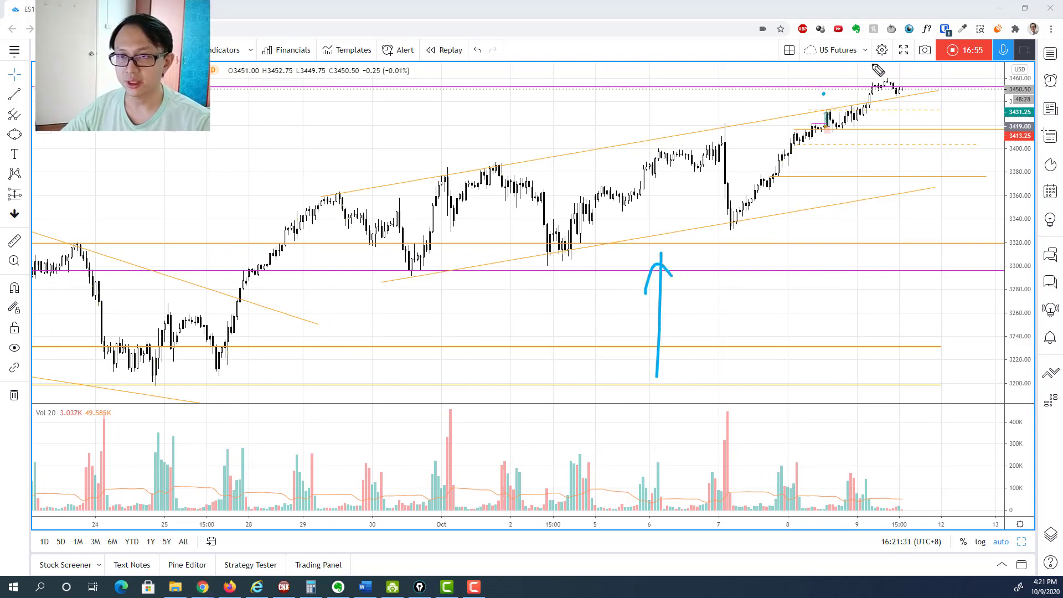
pyautogui.moveTo(824, 95); pyautogui.dragTo(910, 82)
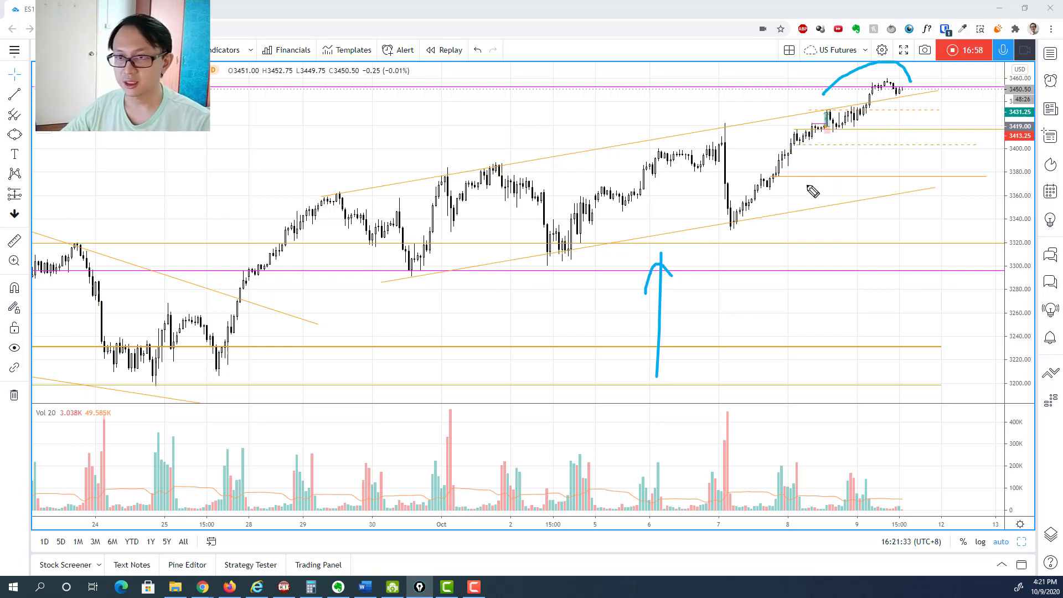
pyautogui.moveTo(740, 220)
pyautogui.mouseDown()
pyautogui.moveTo(827, 124)
pyautogui.moveTo(880, 106)
pyautogui.mouseUp()
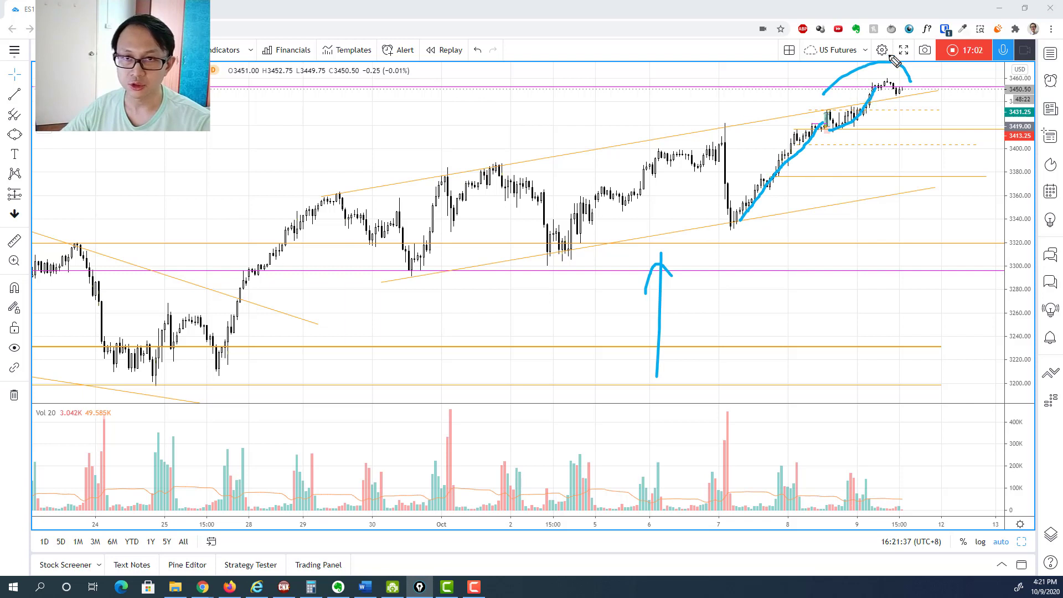
pyautogui.moveTo(912, 10)
pyautogui.mouseDown()
pyautogui.moveTo(886, 69)
pyautogui.moveTo(910, 82)
pyautogui.mouseUp()
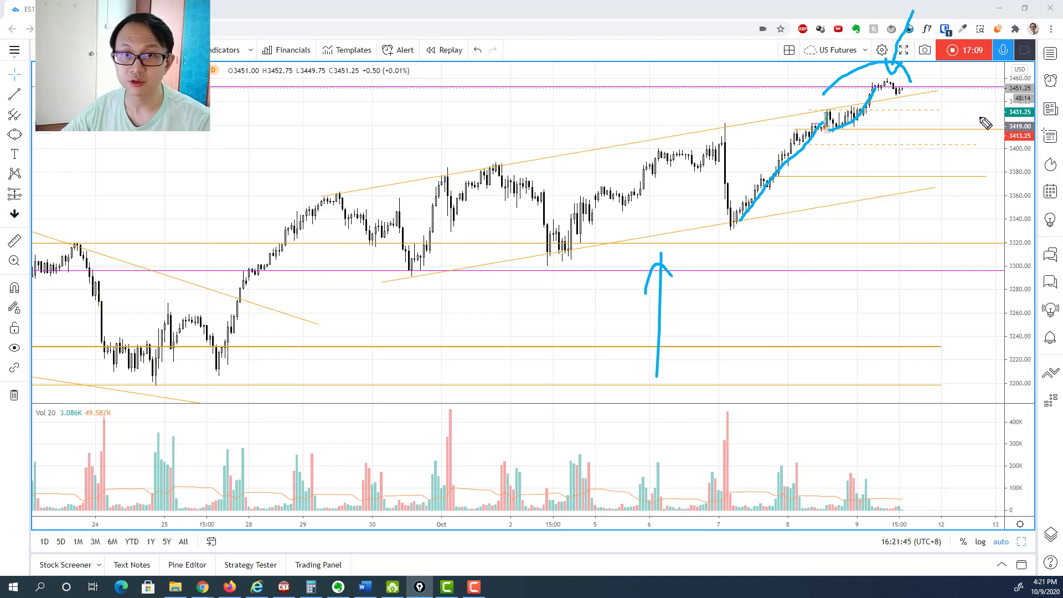
# Circle the axis prices of the upper dashed line and the solid orange line beneath it, and hatch the zone between them.
pyautogui.moveTo(1031, 101)
pyautogui.mouseDown()
pyautogui.moveTo(1009, 102)
pyautogui.moveTo(1037, 118)
pyautogui.mouseUp()
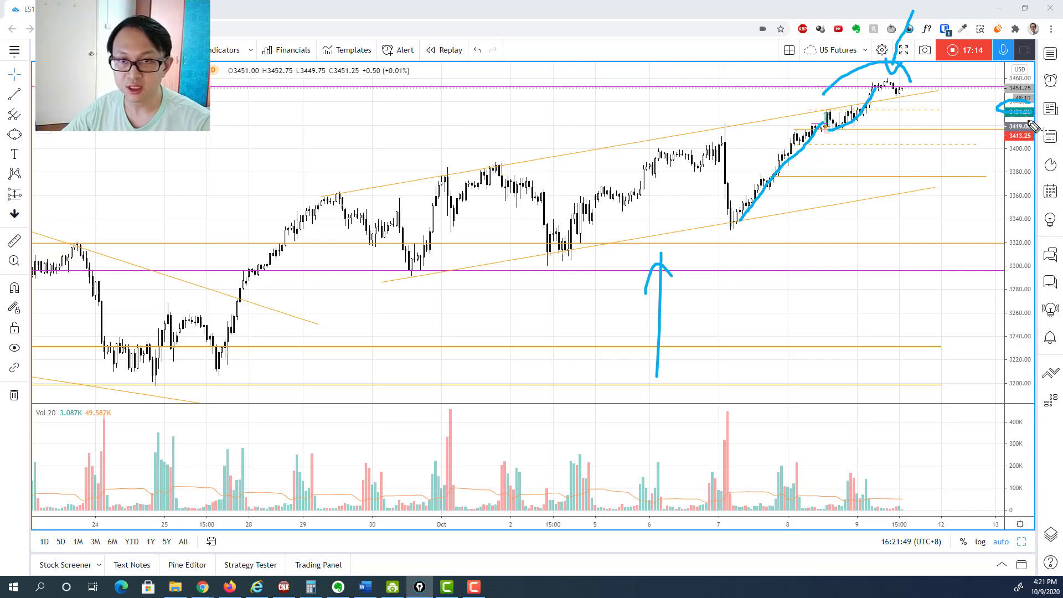
pyautogui.moveTo(1003, 124)
pyautogui.mouseDown()
pyautogui.moveTo(1055, 133)
pyautogui.moveTo(997, 119)
pyautogui.mouseUp()
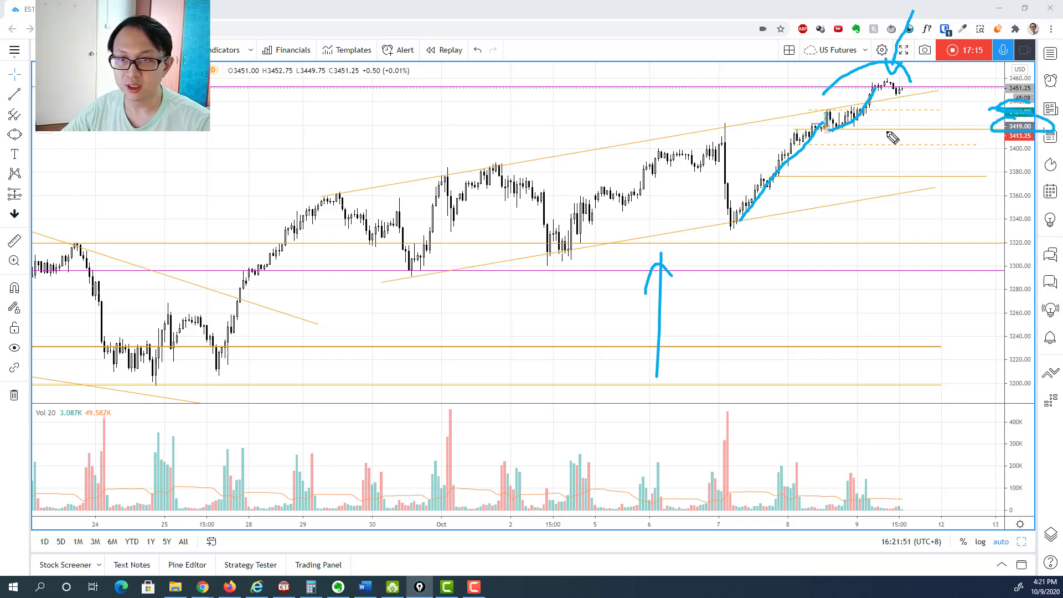
pyautogui.moveTo(868, 124)
pyautogui.mouseDown()
pyautogui.moveTo(901, 109)
pyautogui.moveTo(935, 111)
pyautogui.moveTo(944, 134)
pyautogui.moveTo(985, 127)
pyautogui.mouseUp()
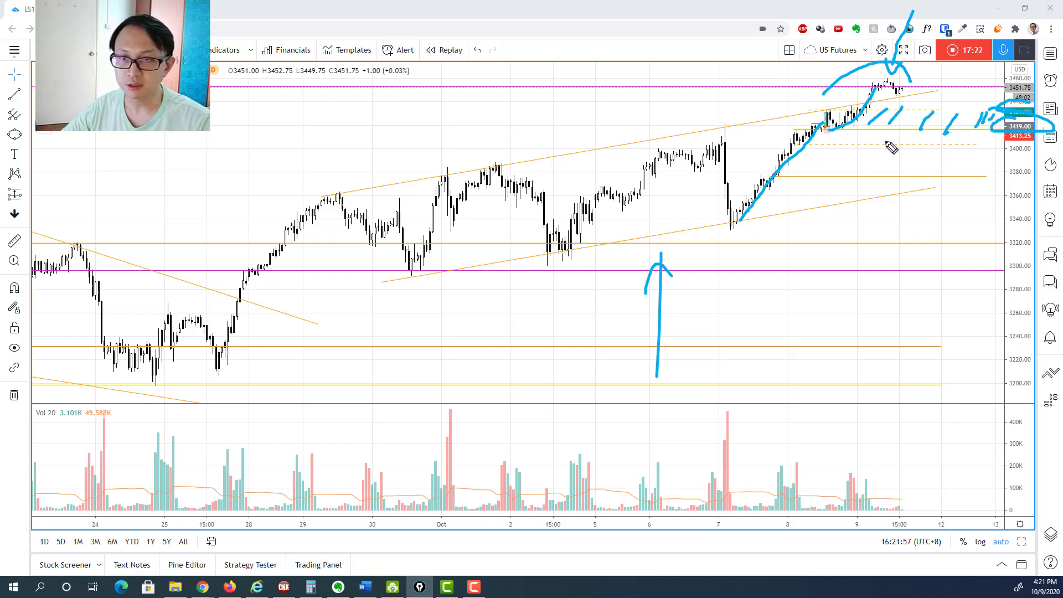
# Circle and underline the lower dashed support level, sketch a projected price drop through it, then clear the pen marks.
pyautogui.moveTo(1017, 145)
pyautogui.mouseDown()
pyautogui.moveTo(974, 155)
pyautogui.moveTo(1013, 145)
pyautogui.mouseUp()
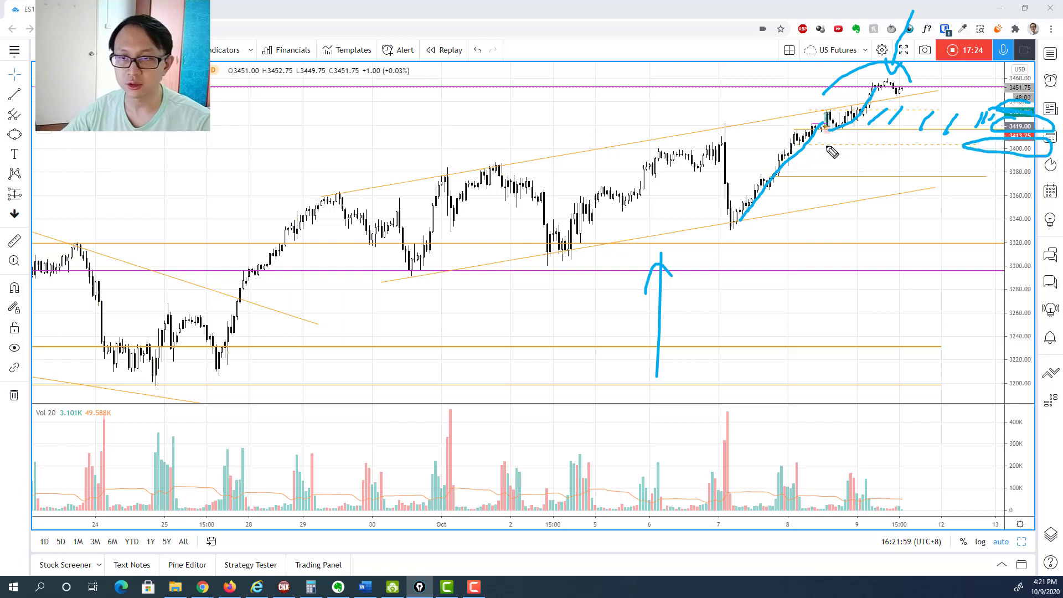
pyautogui.moveTo(796, 144); pyautogui.dragTo(1005, 143)
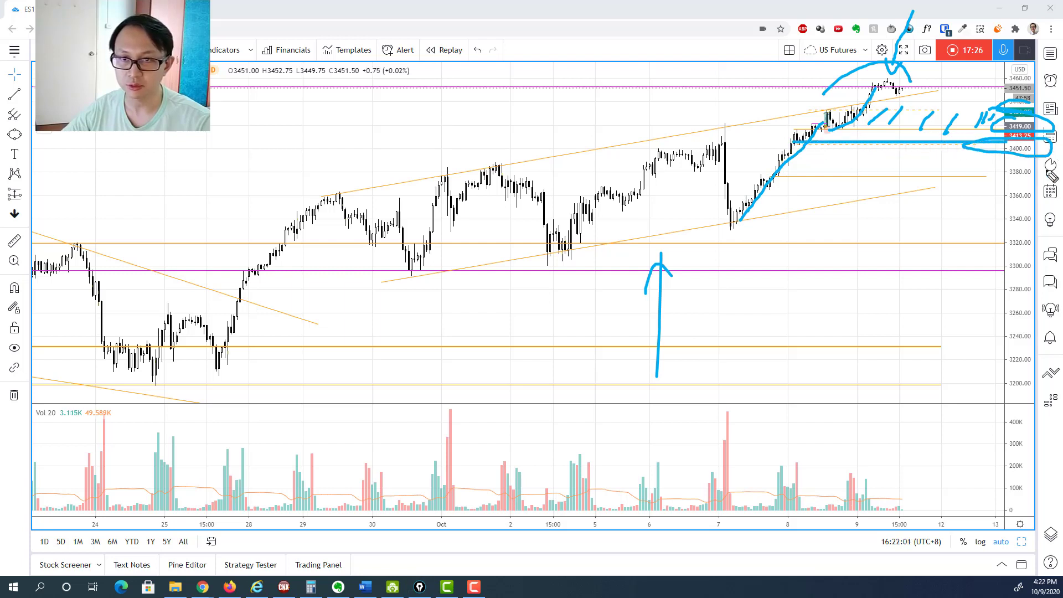
pyautogui.moveTo(905, 98)
pyautogui.mouseDown()
pyautogui.moveTo(928, 135)
pyautogui.moveTo(974, 151)
pyautogui.moveTo(986, 187)
pyautogui.moveTo(1003, 163)
pyautogui.mouseUp()
pyautogui.moveTo(937, 142)
pyautogui.mouseDown()
pyautogui.moveTo(912, 152)
pyautogui.moveTo(944, 141)
pyautogui.mouseUp()
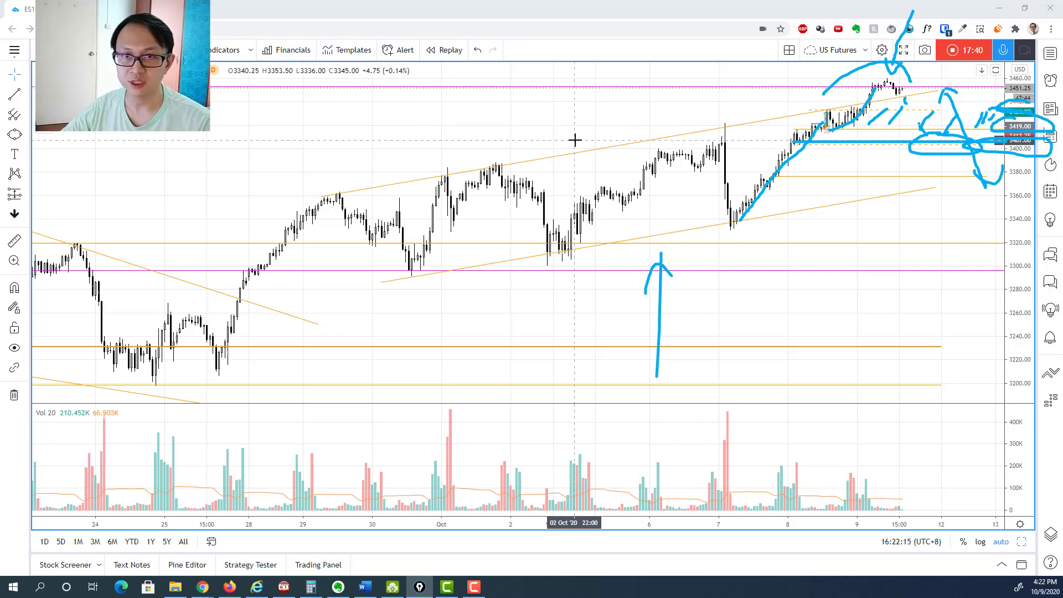
pyautogui.press('Escape')
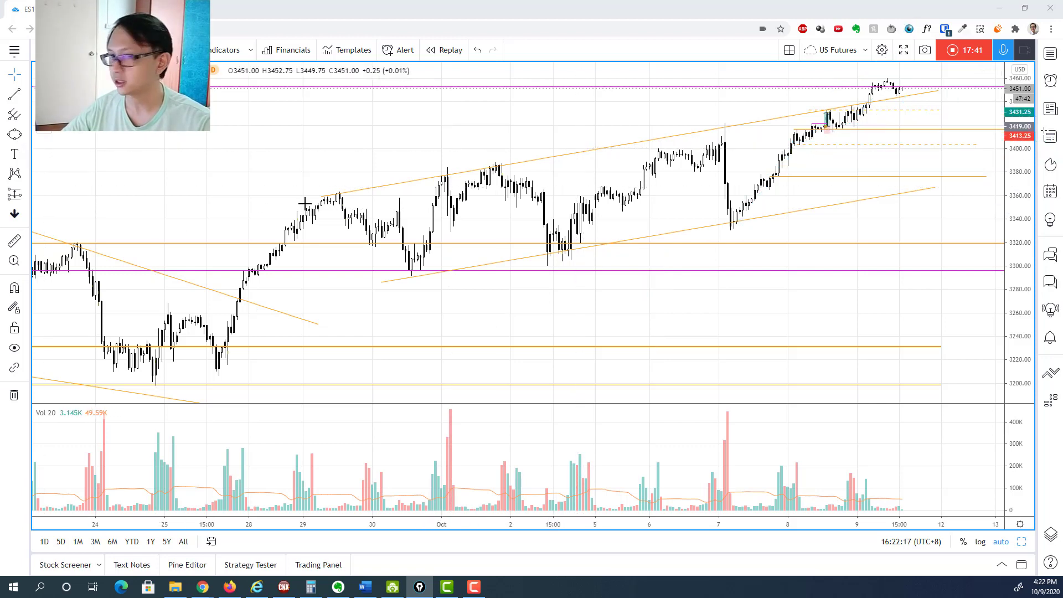
# Review the recent hourly candles, then switch the chart to the 240-minute interval.
pyautogui.scroll(-2, 774, 201)
pyautogui.scroll(4, 775, 201)
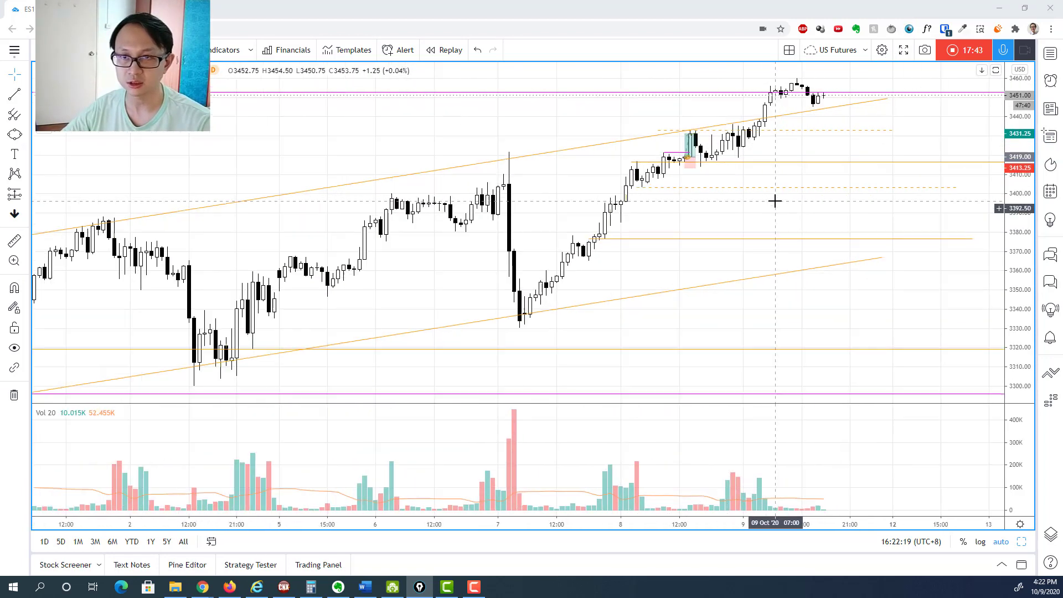
pyautogui.scroll(1, 774, 201)
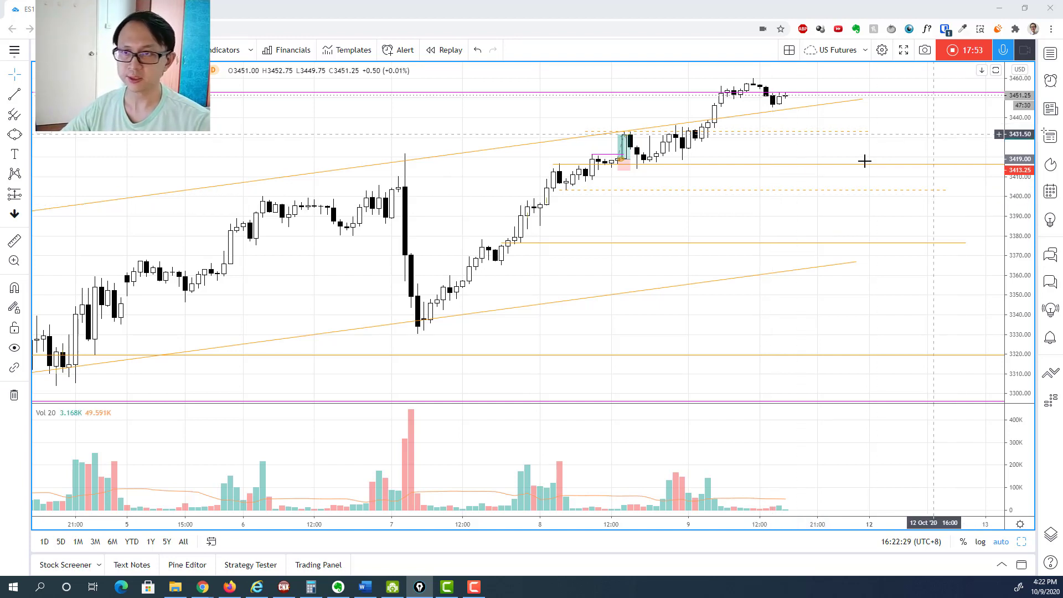
pyautogui.scroll(-6, 852, 193)
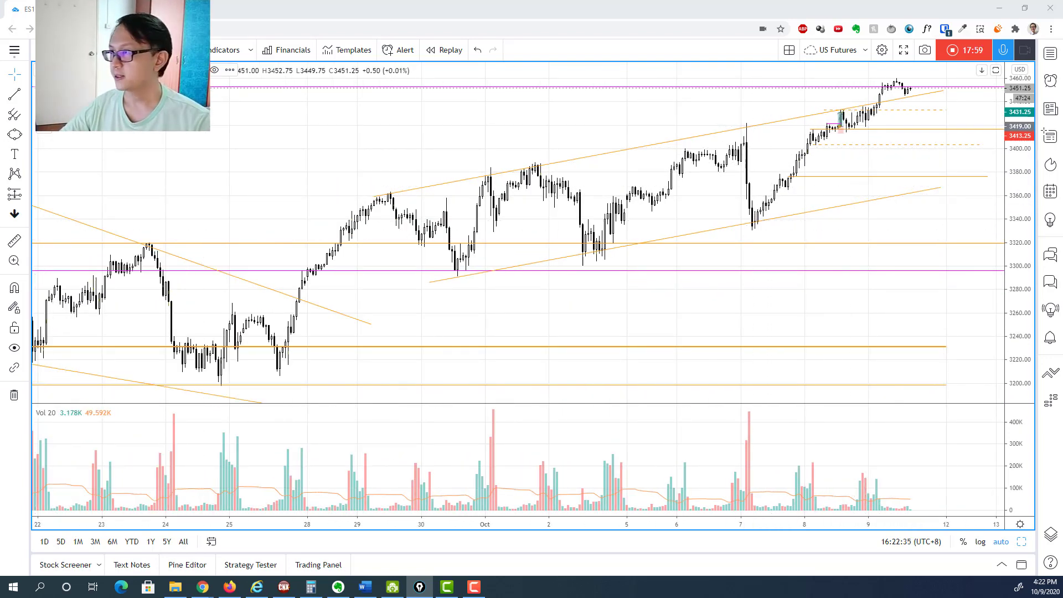
pyautogui.click(100, 49)
pyautogui.click(836, 302)
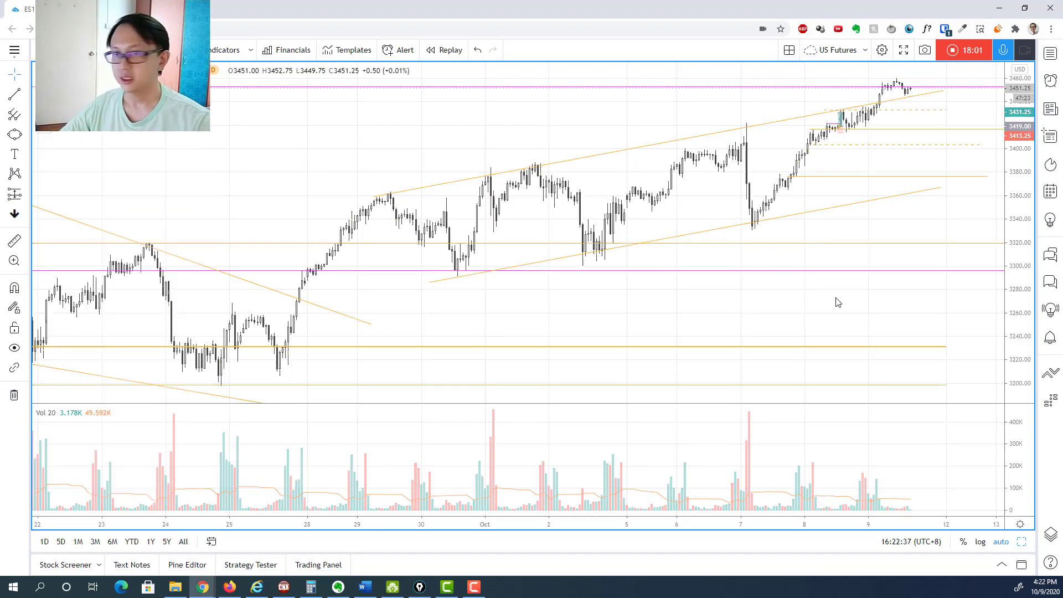
pyautogui.press('2')
pyautogui.press('4')
pyautogui.press('0')
pyautogui.press('Return')
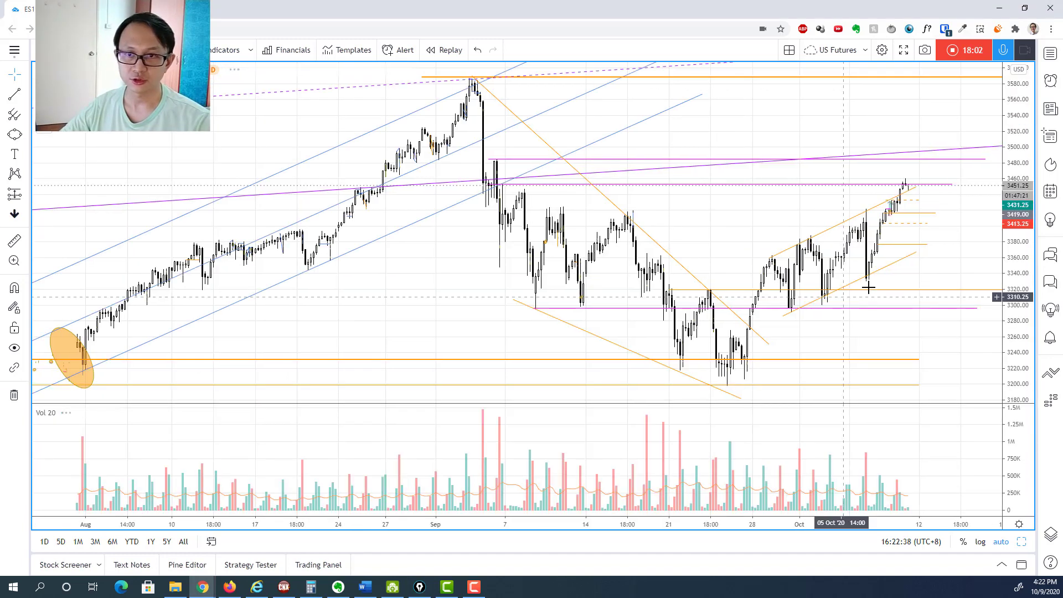
# Circle the axis prices of the two upper magenta resistance lines, point an arrow at the purple trendline's end, and hatch the zone between the magenta lines.
pyautogui.hotkey('ctrl', 'shift', '1')
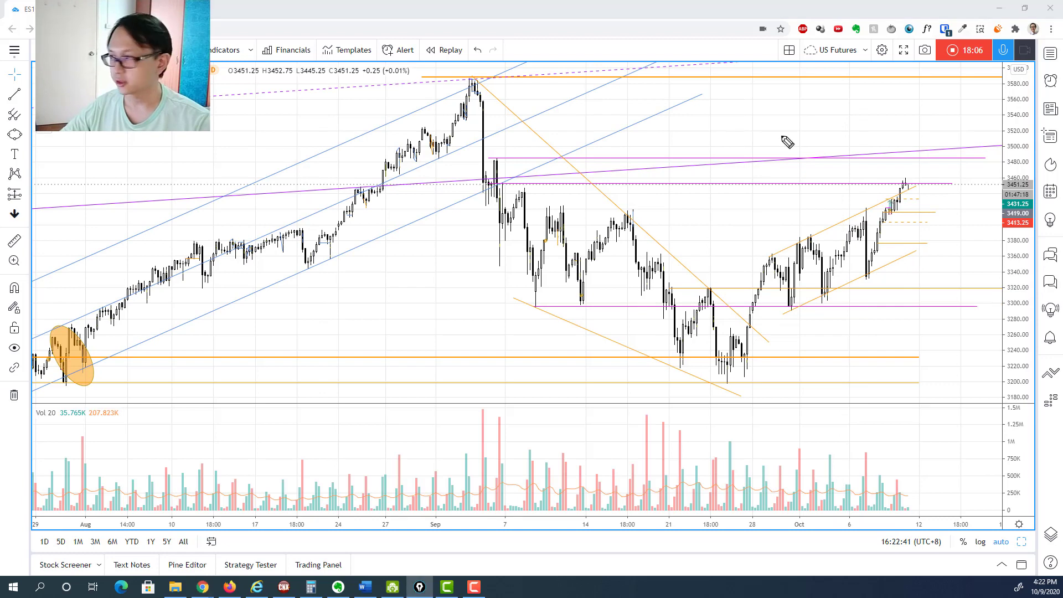
pyautogui.moveTo(1020, 150)
pyautogui.mouseDown()
pyautogui.moveTo(1000, 147)
pyautogui.moveTo(984, 163)
pyautogui.moveTo(1030, 166)
pyautogui.moveTo(1019, 147)
pyautogui.mouseUp()
pyautogui.moveTo(966, 104); pyautogui.dragTo(1005, 147)
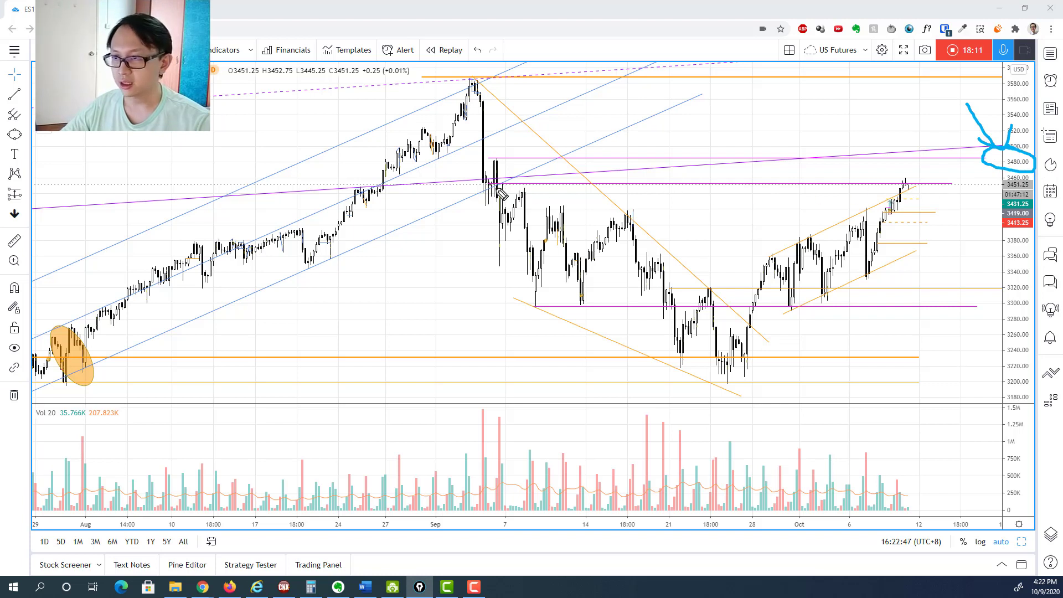
pyautogui.moveTo(1025, 178)
pyautogui.mouseDown()
pyautogui.moveTo(994, 175)
pyautogui.moveTo(1021, 189)
pyautogui.moveTo(1049, 181)
pyautogui.moveTo(1003, 173)
pyautogui.mouseUp()
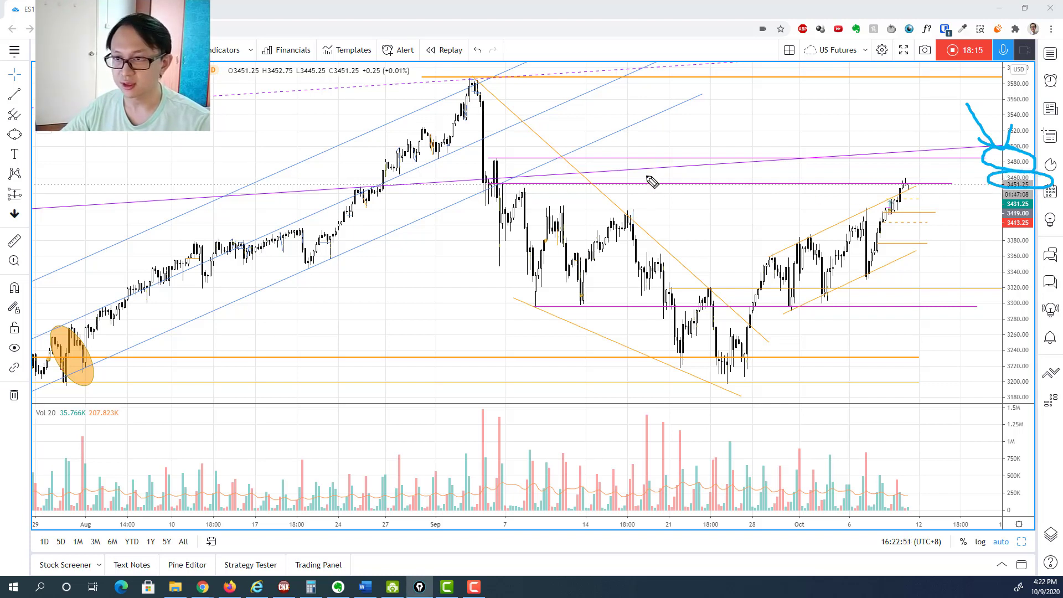
pyautogui.moveTo(645, 177)
pyautogui.mouseDown()
pyautogui.moveTo(664, 160)
pyautogui.moveTo(759, 160)
pyautogui.mouseUp()
pyautogui.moveTo(830, 176)
pyautogui.mouseDown()
pyautogui.moveTo(850, 159)
pyautogui.moveTo(966, 161)
pyautogui.mouseUp()
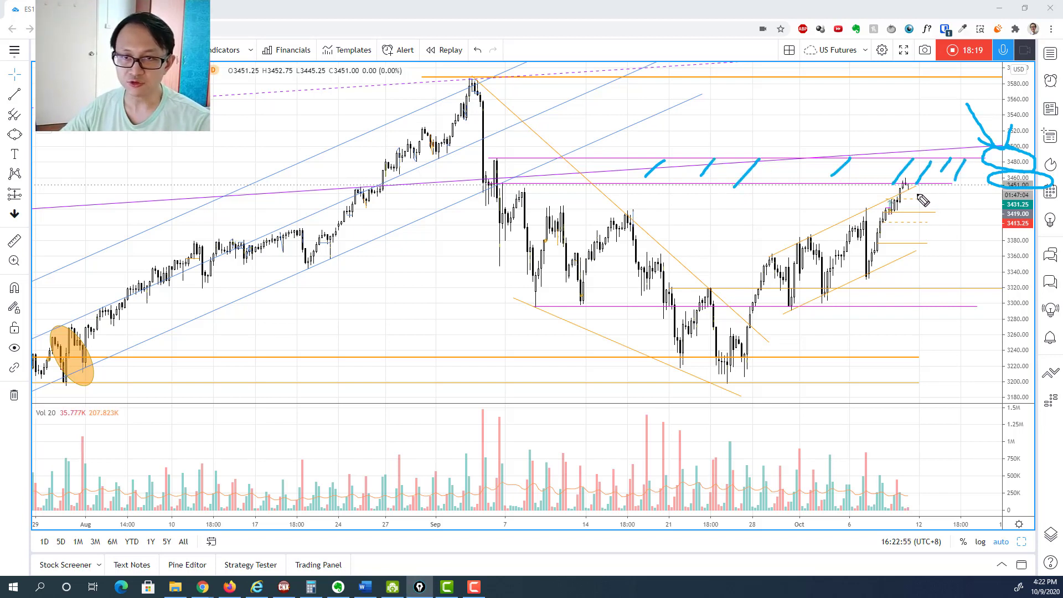
# Sketch a projected pullback and rise into the resistance zone, extend it to the circled September high level, then clear the pen marks.
pyautogui.moveTo(910, 191)
pyautogui.mouseDown()
pyautogui.moveTo(920, 209)
pyautogui.moveTo(948, 159)
pyautogui.moveTo(966, 172)
pyautogui.moveTo(990, 157)
pyautogui.mouseUp()
pyautogui.moveTo(874, 150)
pyautogui.mouseDown()
pyautogui.moveTo(952, 78)
pyautogui.moveTo(945, 83)
pyautogui.moveTo(1049, 91)
pyautogui.moveTo(1024, 62)
pyautogui.mouseUp()
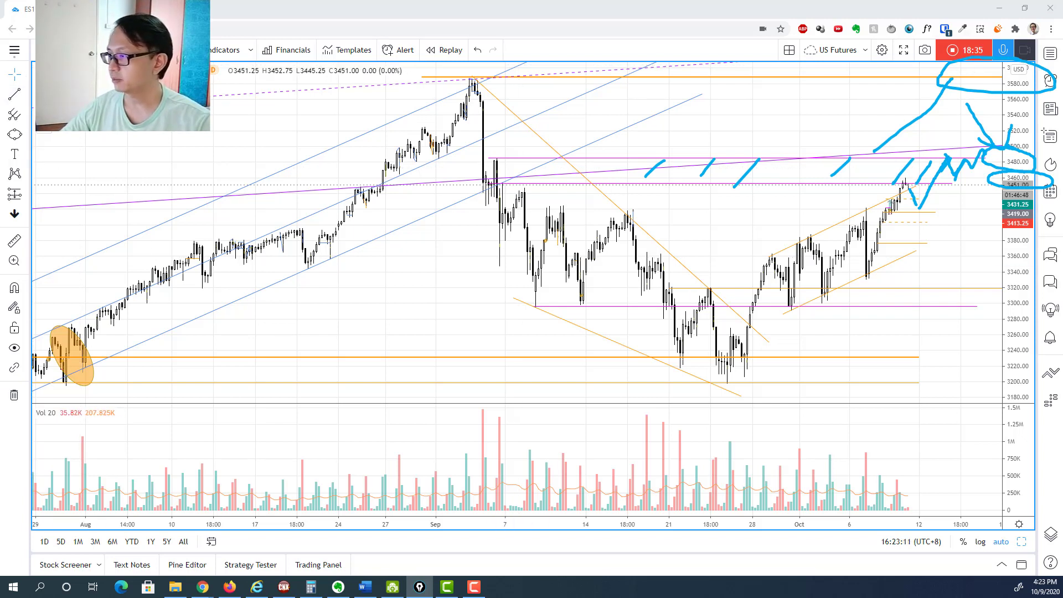
pyautogui.press('Escape')
# Bound the 9 October candles with pen lines at their high and low, and draw arrows to the high, the latest candle, and down toward the orange support.
pyautogui.scroll(5, 903, 205)
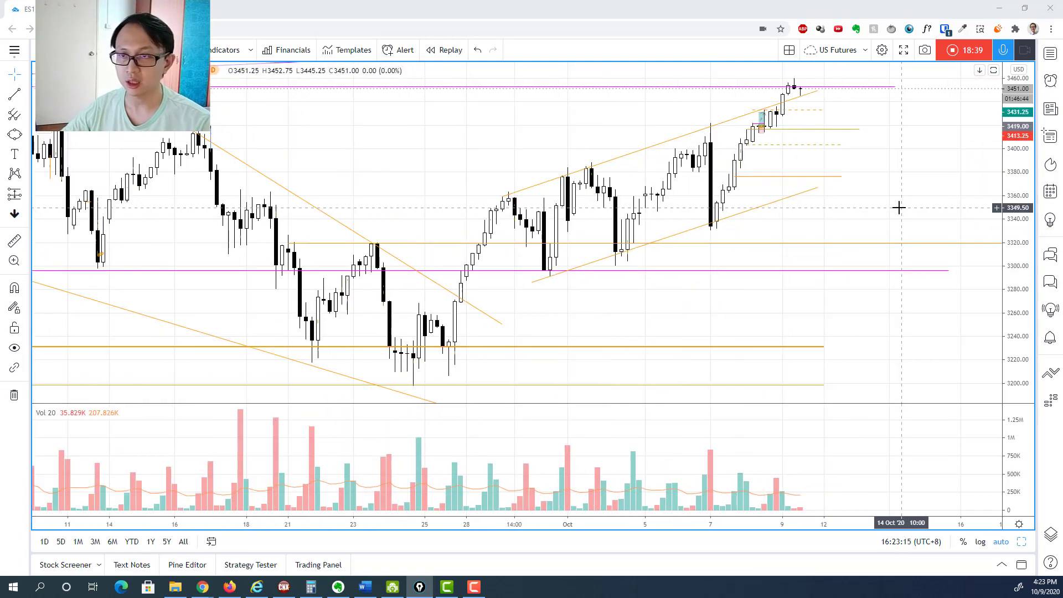
pyautogui.scroll(1, 898, 207)
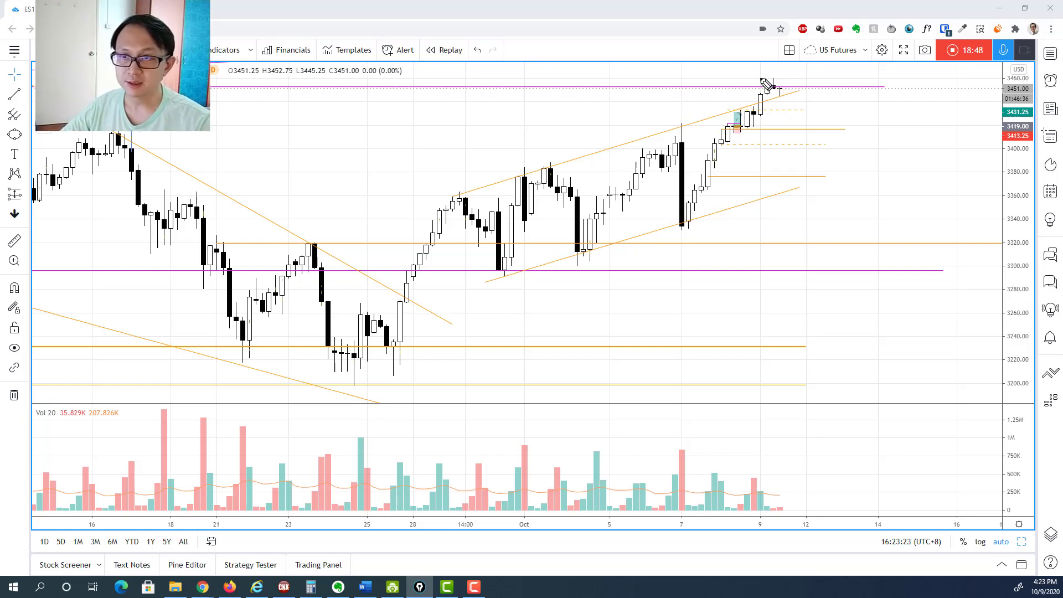
pyautogui.moveTo(759, 78)
pyautogui.mouseDown()
pyautogui.moveTo(799, 78)
pyautogui.moveTo(778, 97)
pyautogui.moveTo(818, 97)
pyautogui.mouseUp()
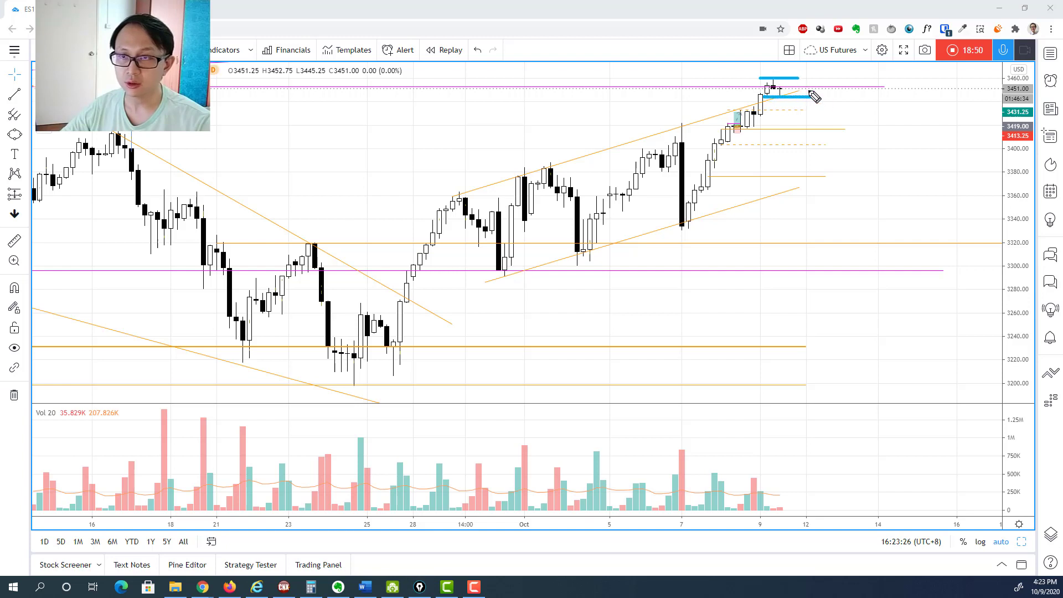
pyautogui.moveTo(762, 26)
pyautogui.mouseDown()
pyautogui.moveTo(773, 75)
pyautogui.moveTo(786, 62)
pyautogui.mouseUp()
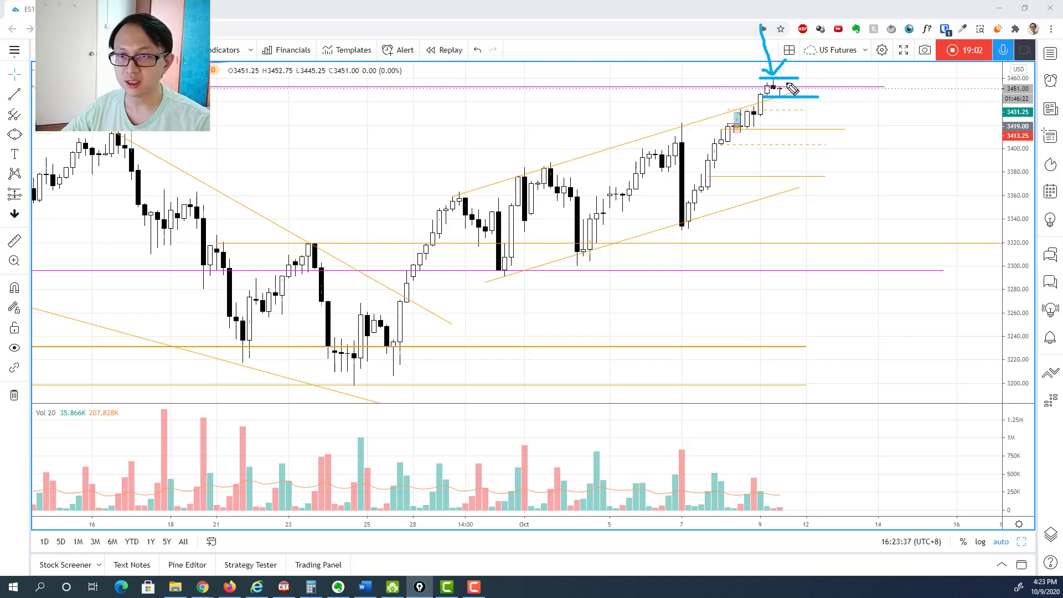
pyautogui.moveTo(786, 83)
pyautogui.mouseDown()
pyautogui.moveTo(814, 131)
pyautogui.moveTo(802, 127)
pyautogui.moveTo(819, 126)
pyautogui.mouseUp()
pyautogui.moveTo(804, 87)
pyautogui.mouseDown()
pyautogui.moveTo(859, 87)
pyautogui.moveTo(818, 97)
pyautogui.mouseUp()
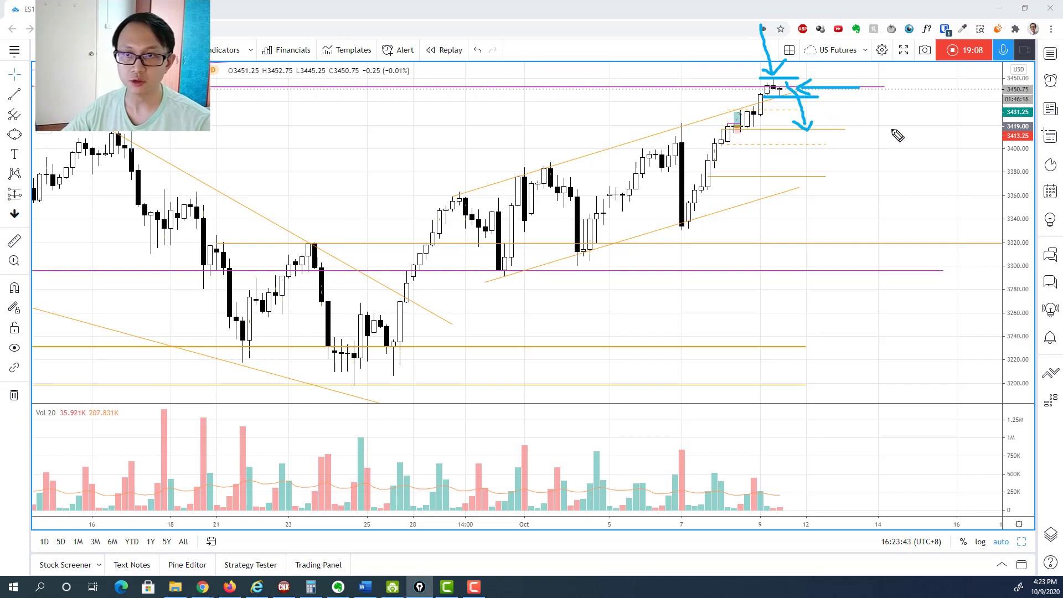